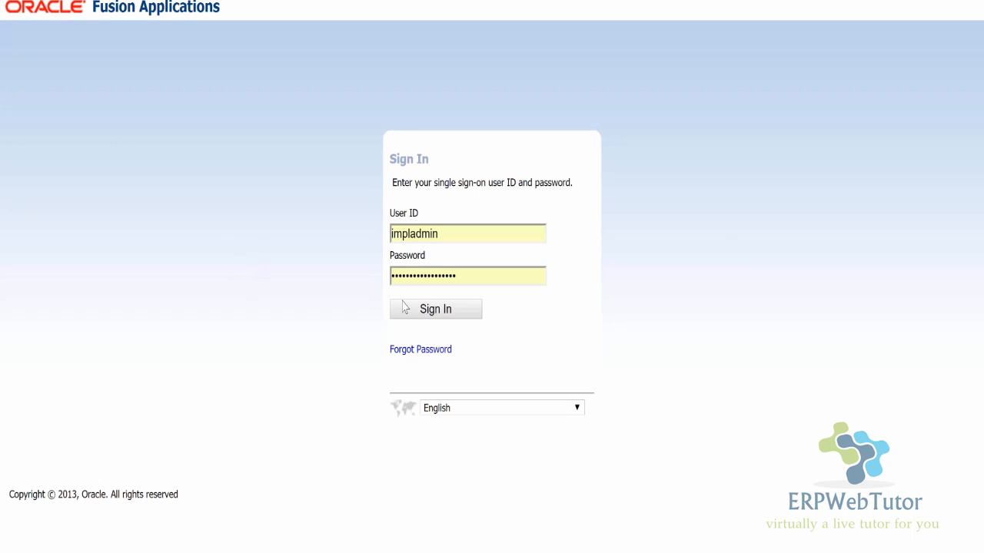
- Sign in with the filled-in credentials, keeping English as the language, and go to the home page
{"action": "left_click", "coordinate": [466, 413]}
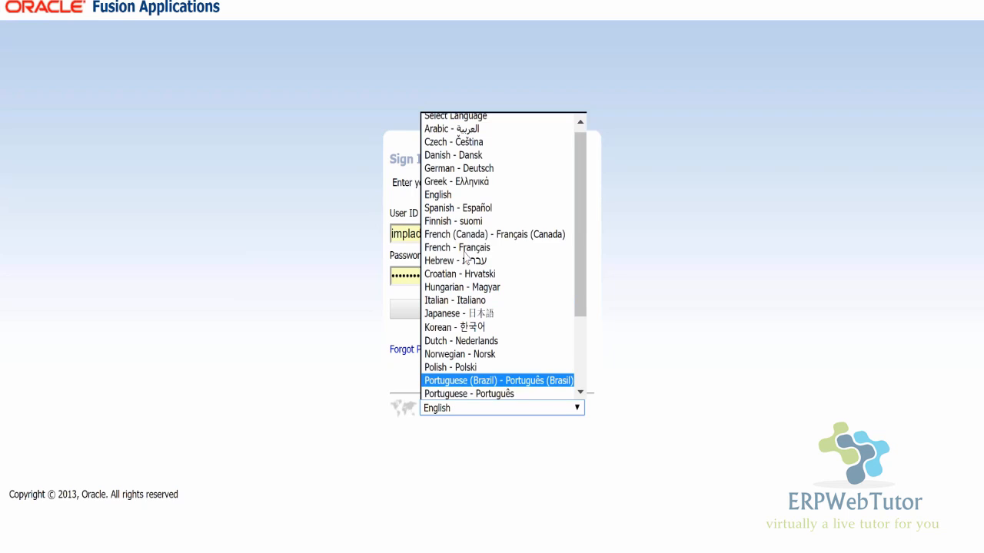
{"action": "left_click", "coordinate": [229, 296]}
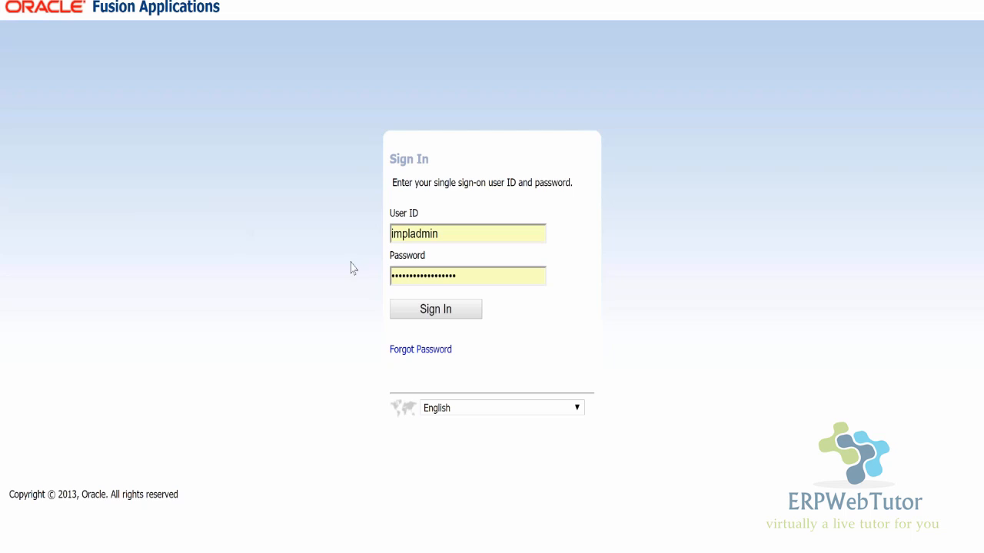
{"action": "left_click", "coordinate": [434, 311]}
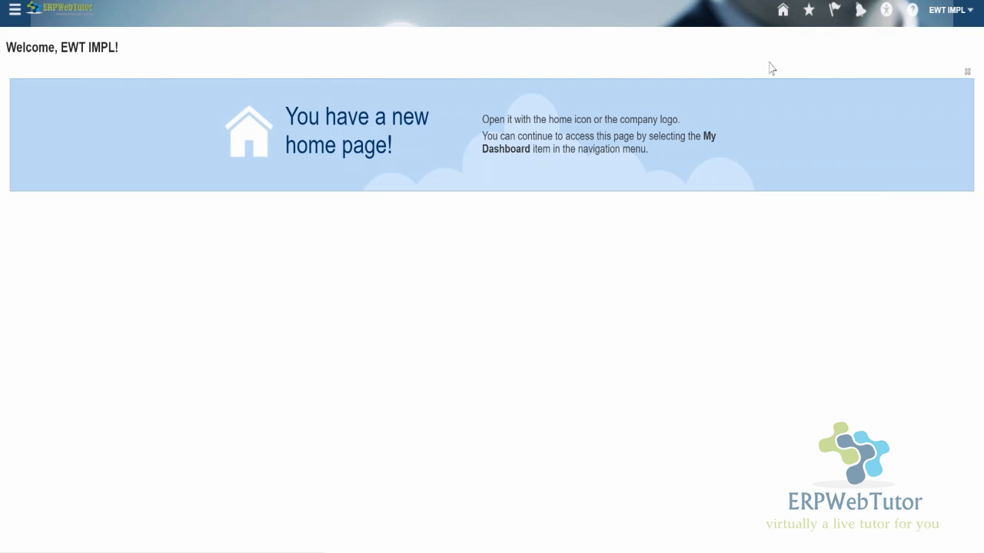
{"action": "left_click", "coordinate": [783, 11]}
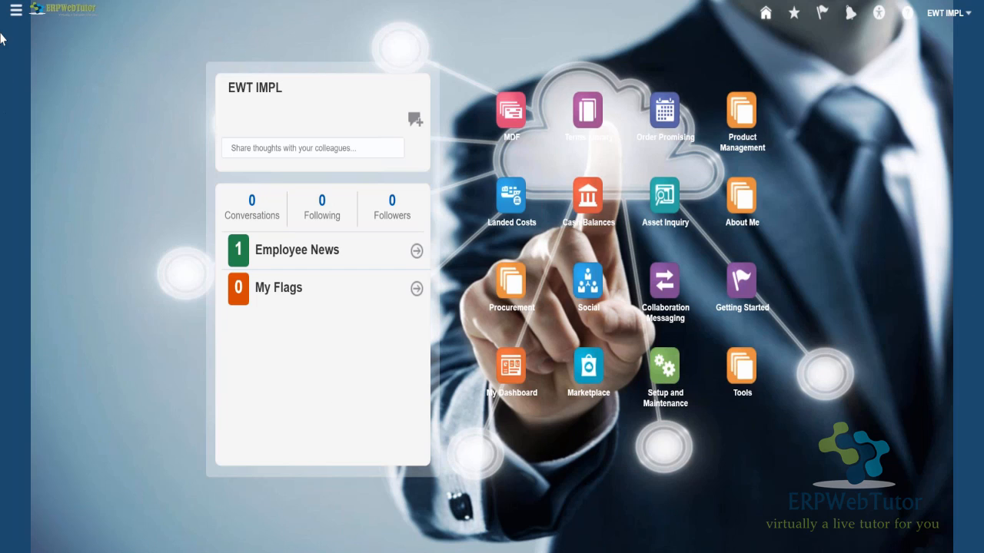
- Review the application areas listed in the Navigator and close it
{"action": "left_click", "coordinate": [15, 10]}
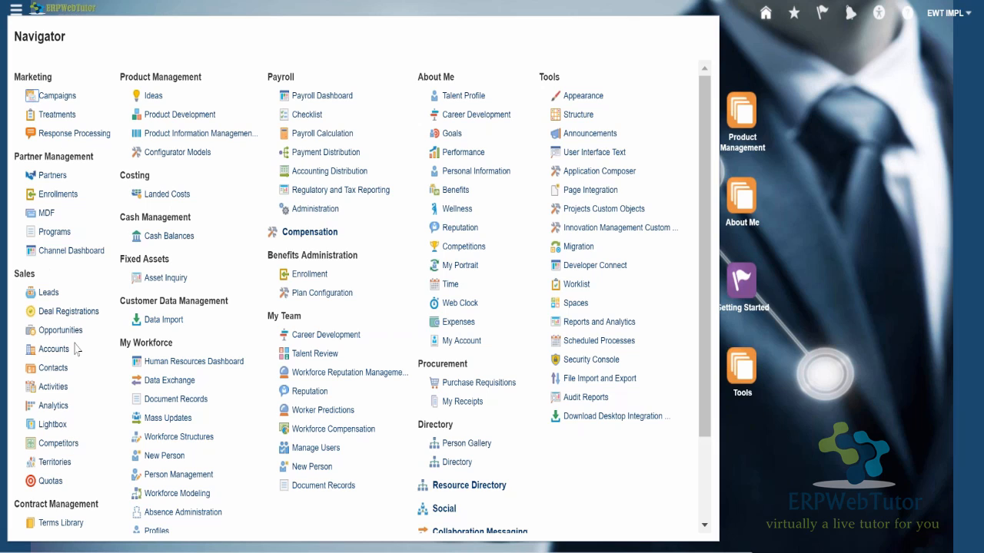
{"action": "left_click_drag", "start_coordinate": [62, 330], "coordinate": [62, 351]}
{"action": "left_click", "coordinate": [779, 351]}
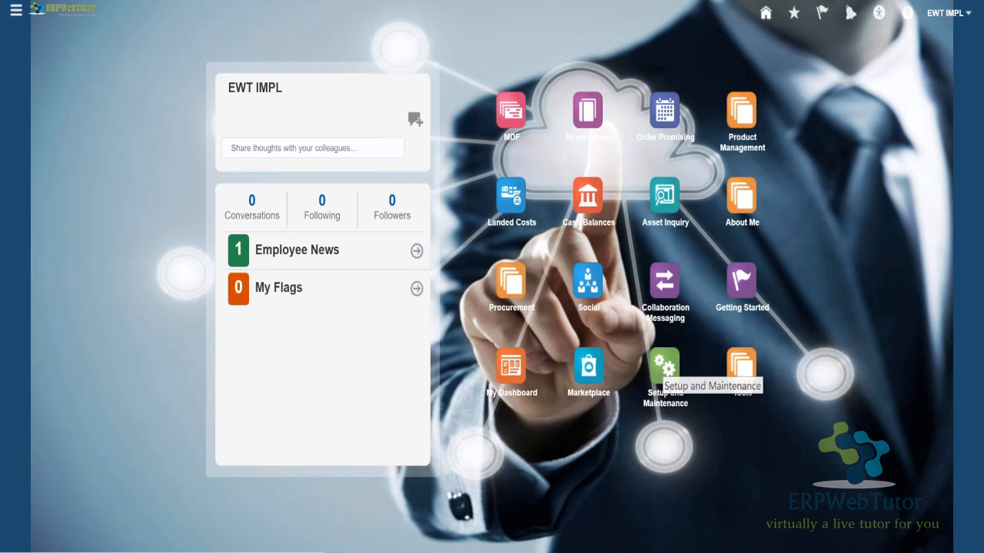
- Expand the About Me group on the home page to view its applications and collapse it again
{"action": "left_click", "coordinate": [663, 367]}
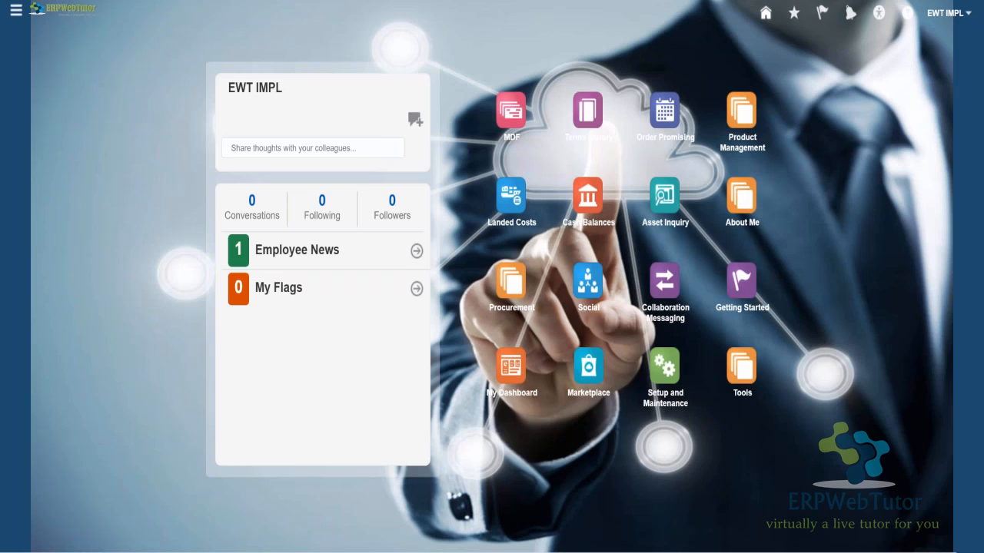
{"action": "left_click", "coordinate": [742, 199]}
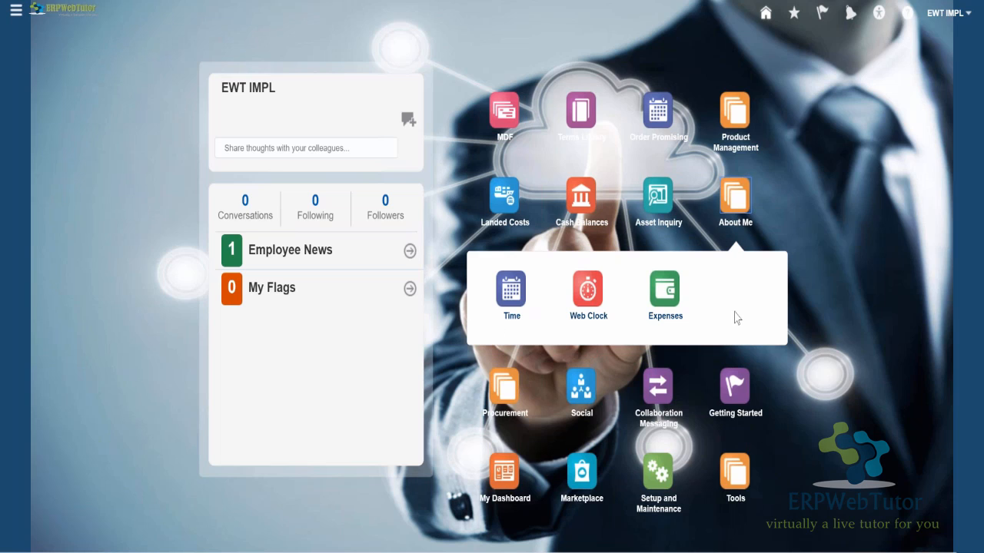
{"action": "left_click", "coordinate": [744, 197]}
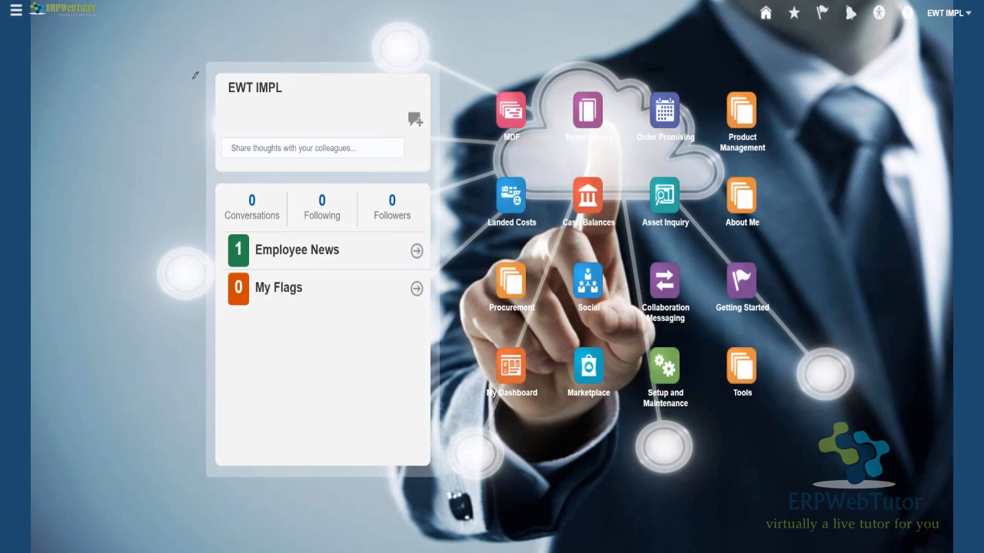
{"action": "left_click_drag", "start_coordinate": [192, 80], "coordinate": [225, 444]}
{"action": "mouse_move", "coordinate": [192, 79]}
{"action": "left_mouse_down"}
{"action": "mouse_move", "coordinate": [338, 51]}
{"action": "mouse_move", "coordinate": [418, 57]}
{"action": "mouse_move", "coordinate": [461, 392]}
{"action": "left_mouse_up"}
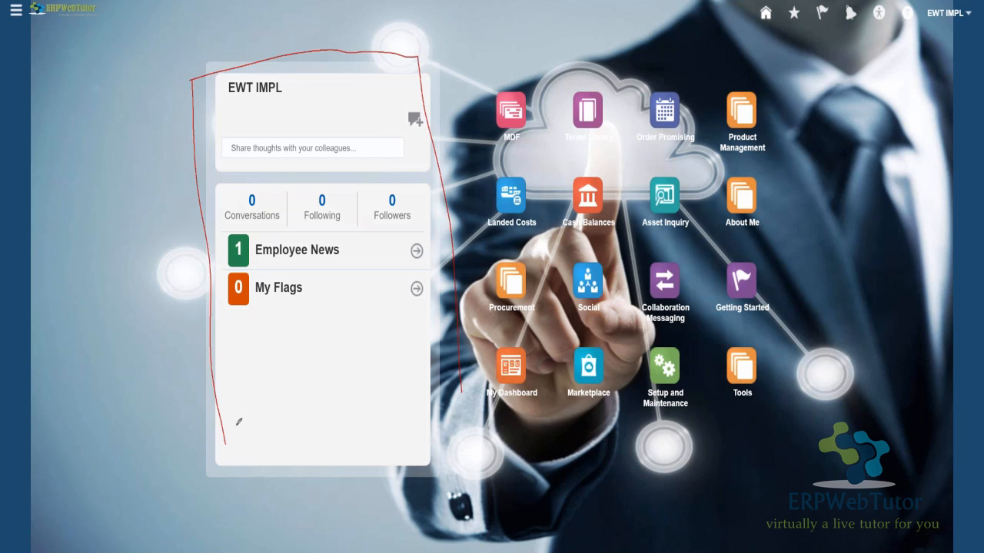
{"action": "left_click_drag", "start_coordinate": [225, 441], "coordinate": [404, 385]}
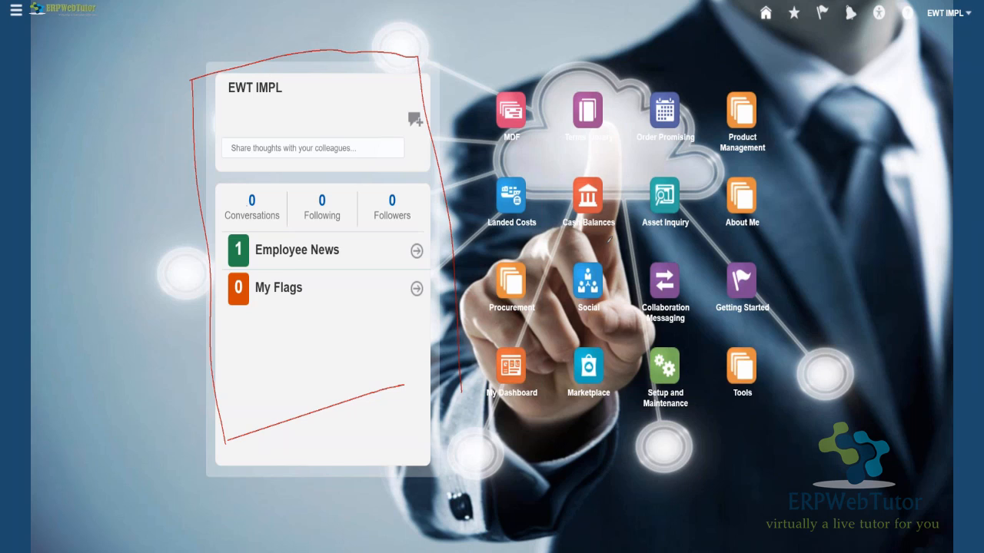
{"action": "mouse_move", "coordinate": [248, 205]}
{"action": "left_mouse_down"}
{"action": "mouse_move", "coordinate": [574, 262]}
{"action": "mouse_move", "coordinate": [618, 3]}
{"action": "mouse_move", "coordinate": [610, 0]}
{"action": "left_mouse_up"}
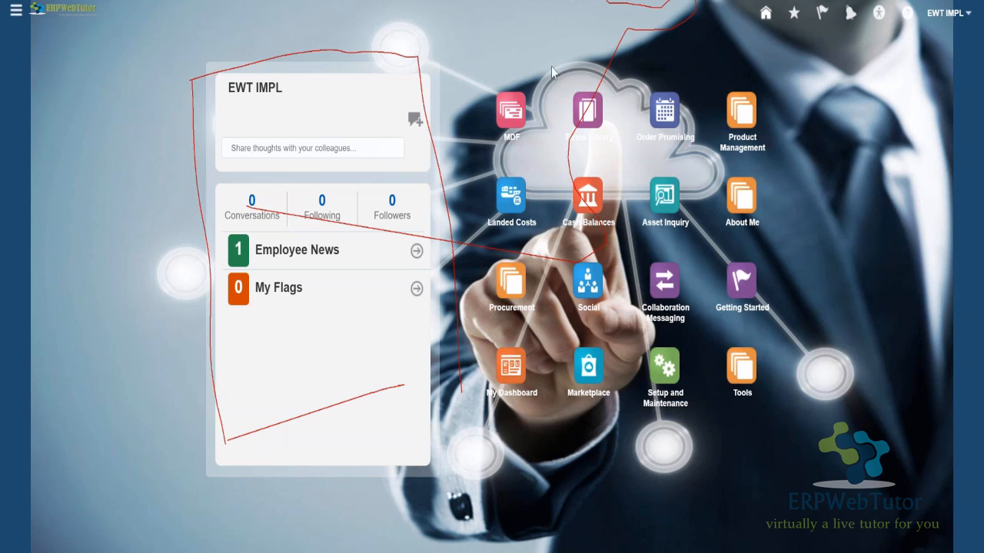
{"action": "key", "text": "Escape"}
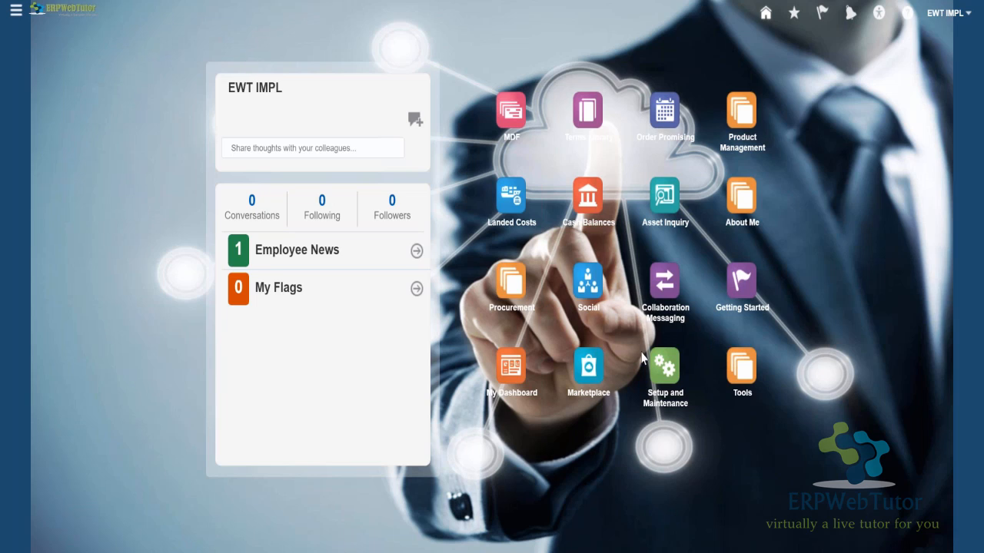
- Open Setup and Maintenance and display the Project Execution Management offering
{"action": "left_click", "coordinate": [667, 367]}
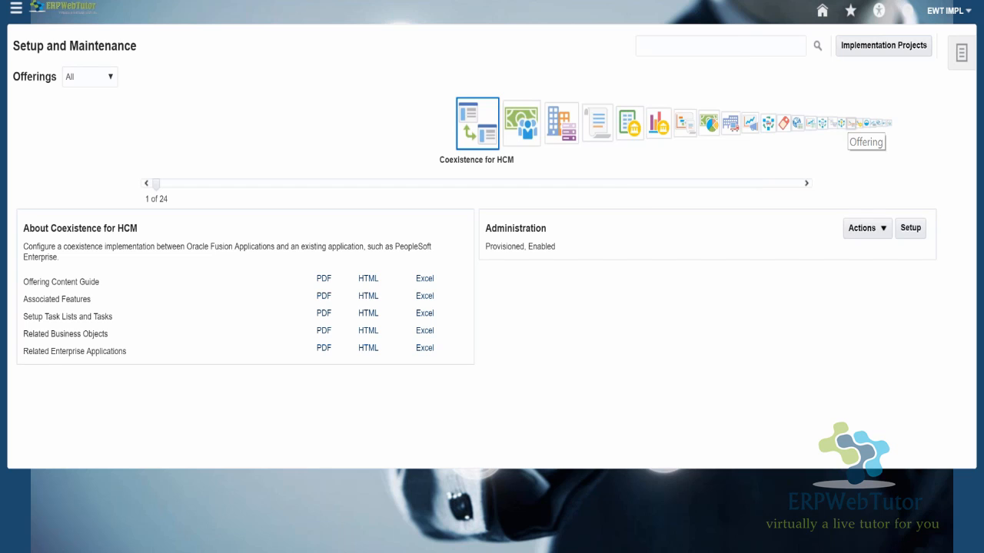
{"action": "left_click", "coordinate": [852, 123]}
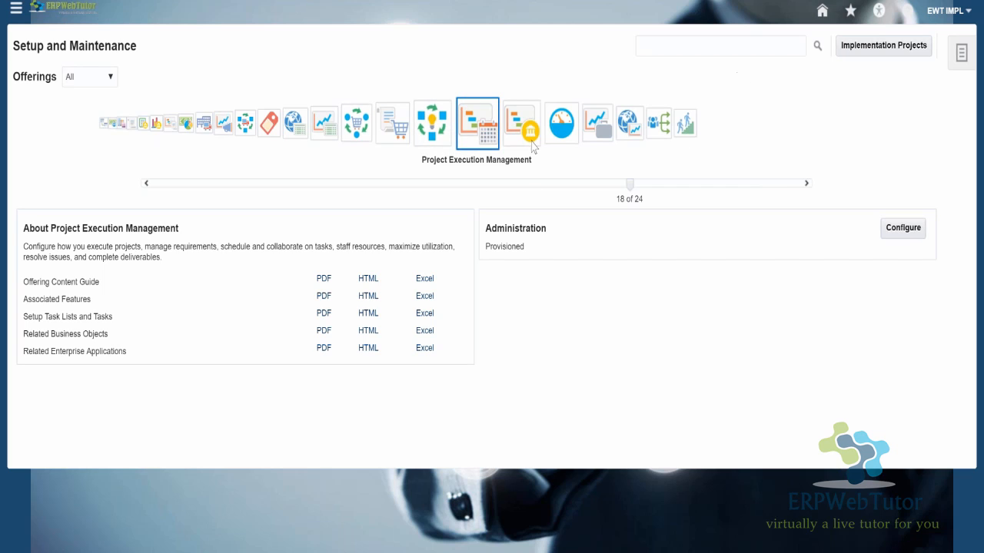
- Search Setup and Maintenance for "create implementation user"
{"action": "left_click", "coordinate": [743, 40]}
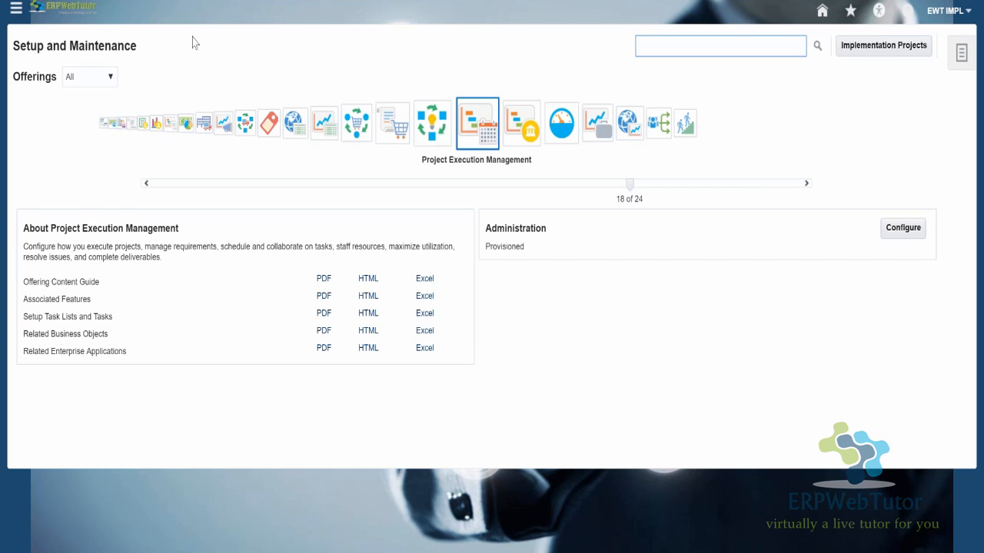
{"action": "type", "text": "create"}
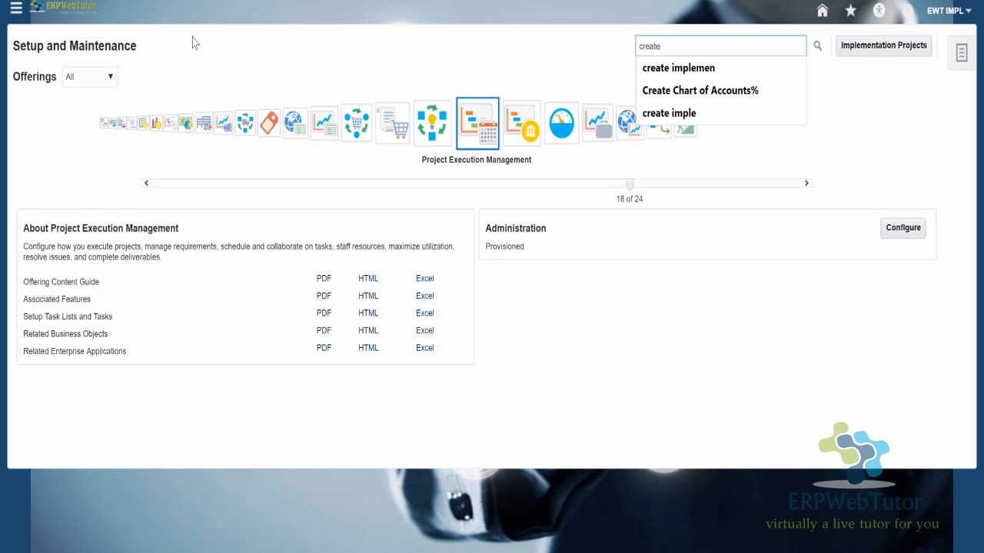
{"action": "key", "text": "Down"}
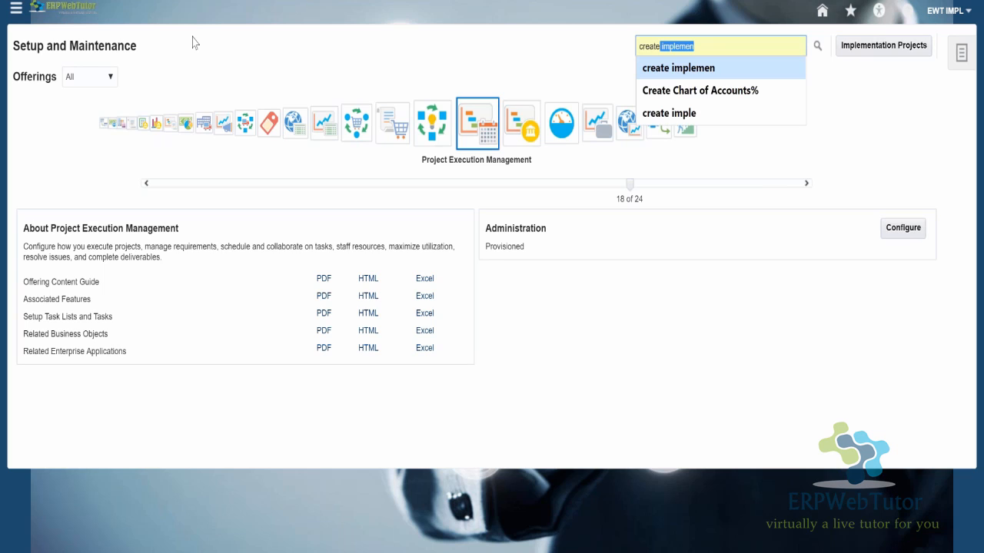
{"action": "key", "text": "Up"}
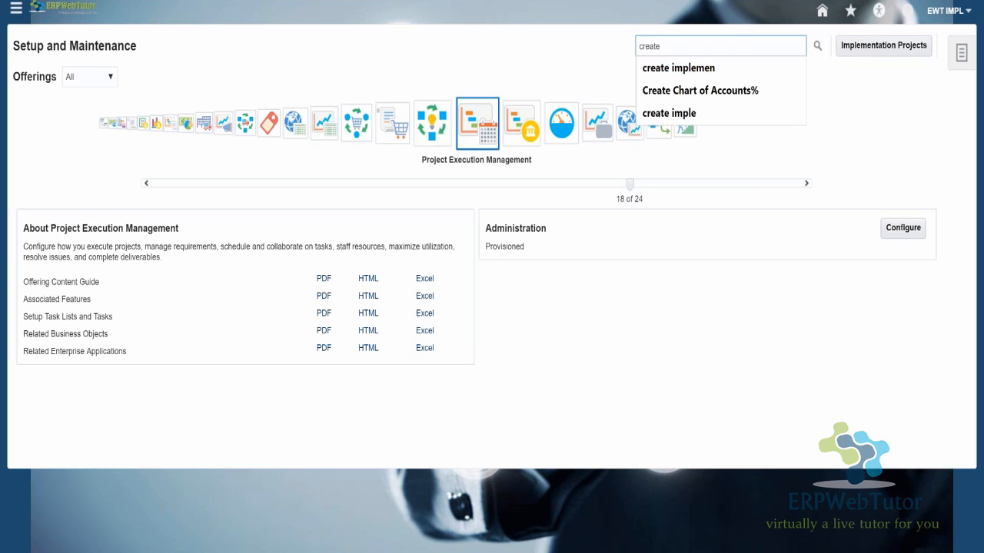
{"action": "type", "text": "implemen"}
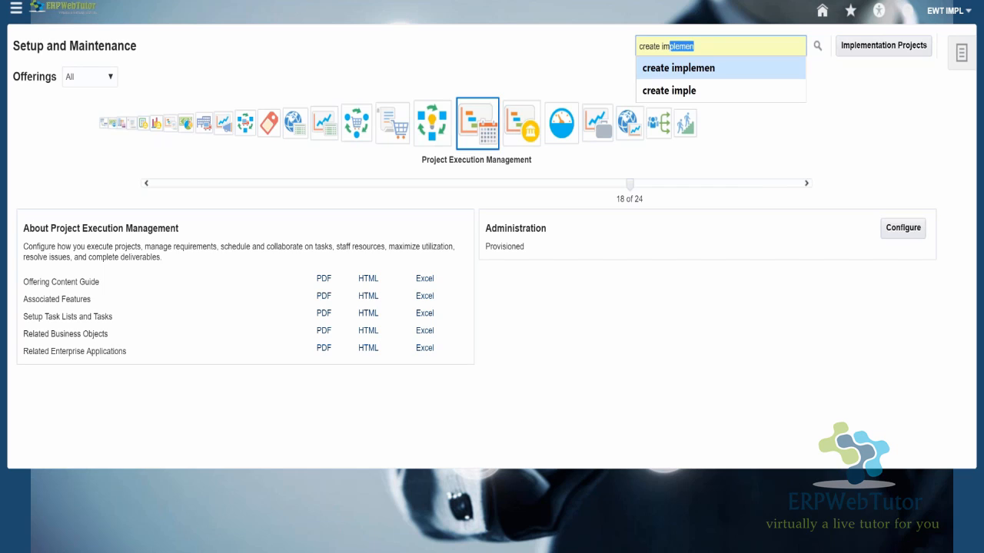
{"action": "key", "text": "Right"}
{"action": "type", "text": "tation user"}
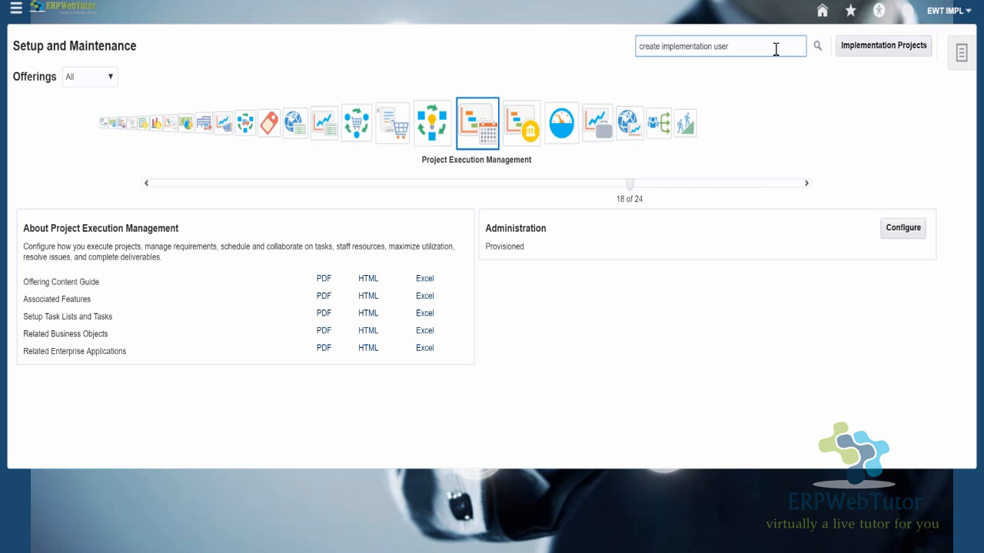
{"action": "key", "text": "Return"}
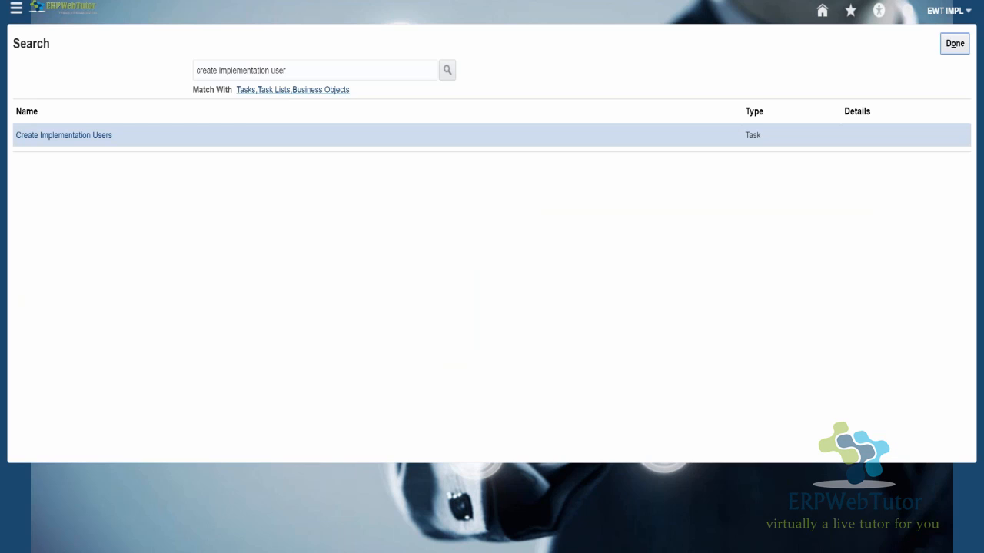
- Open the Create Implementation Users task and go to the Delegated Administration page of Identity Manager
{"action": "left_click", "coordinate": [66, 136]}
{"action": "left_click", "coordinate": [77, 136]}
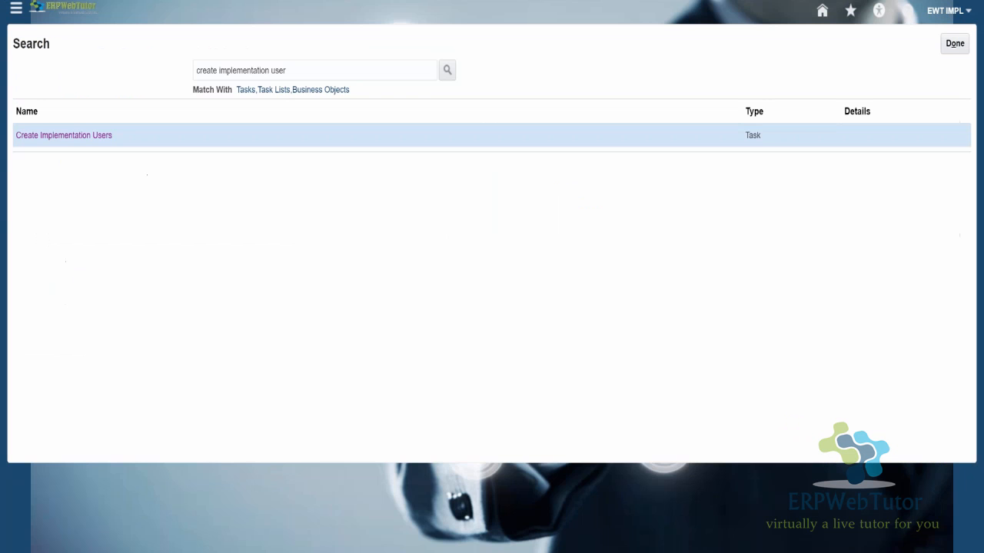
{"action": "left_click", "coordinate": [64, 135]}
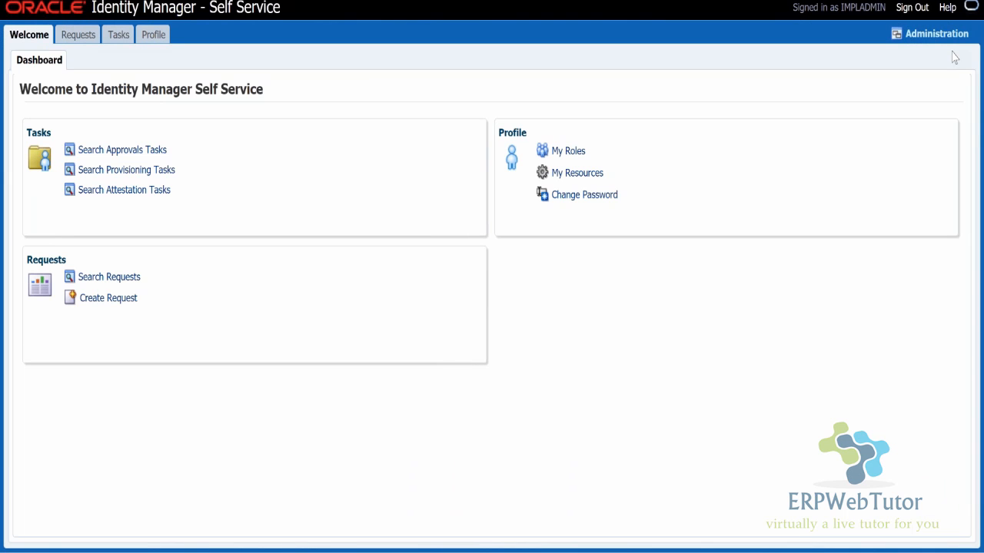
{"action": "left_click", "coordinate": [938, 35]}
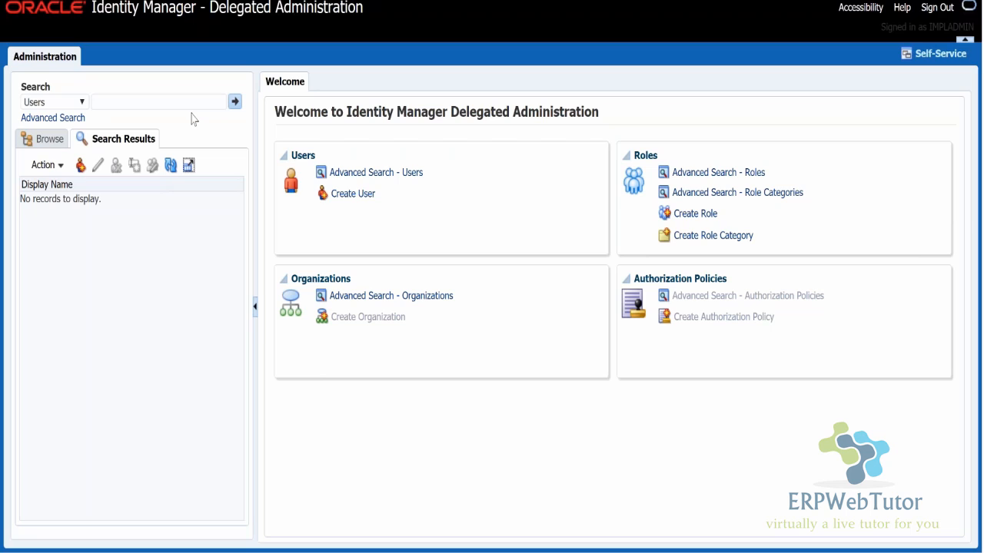
- Search the Identity Manager users for "hcmuser"
{"action": "left_click", "coordinate": [192, 101]}
{"action": "type", "text": "hcmuser"}
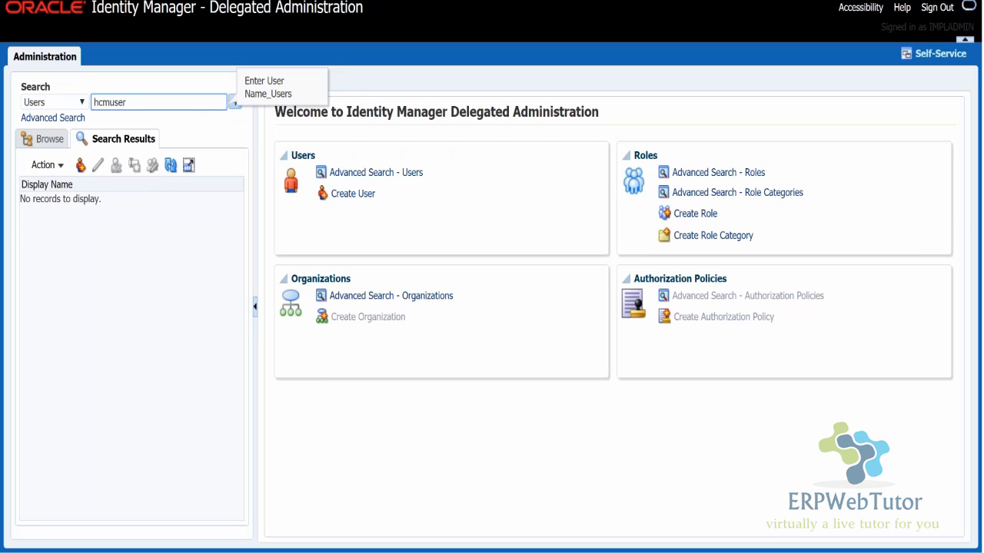
{"action": "key", "text": "Return"}
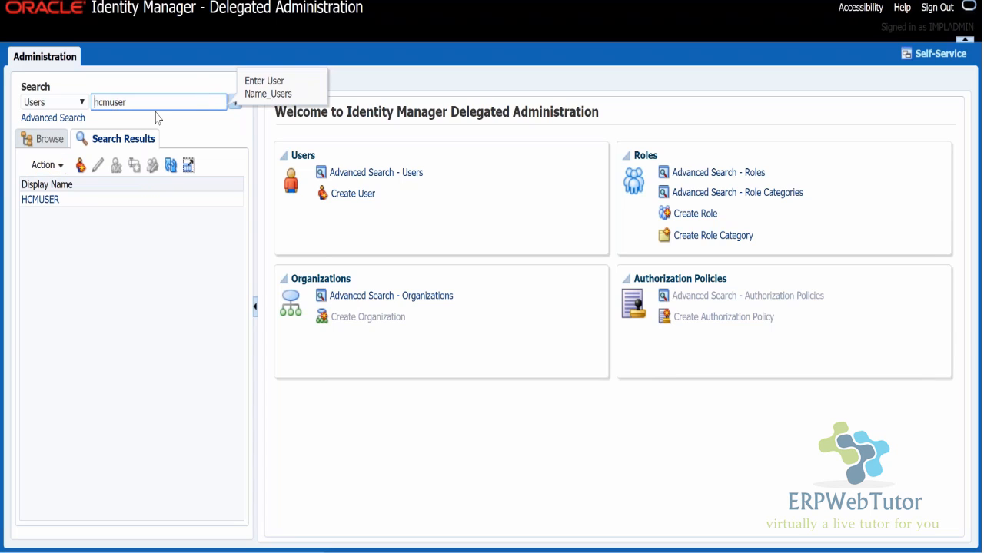
- Search the Identity Manager roles for "human"
{"action": "left_click", "coordinate": [80, 103]}
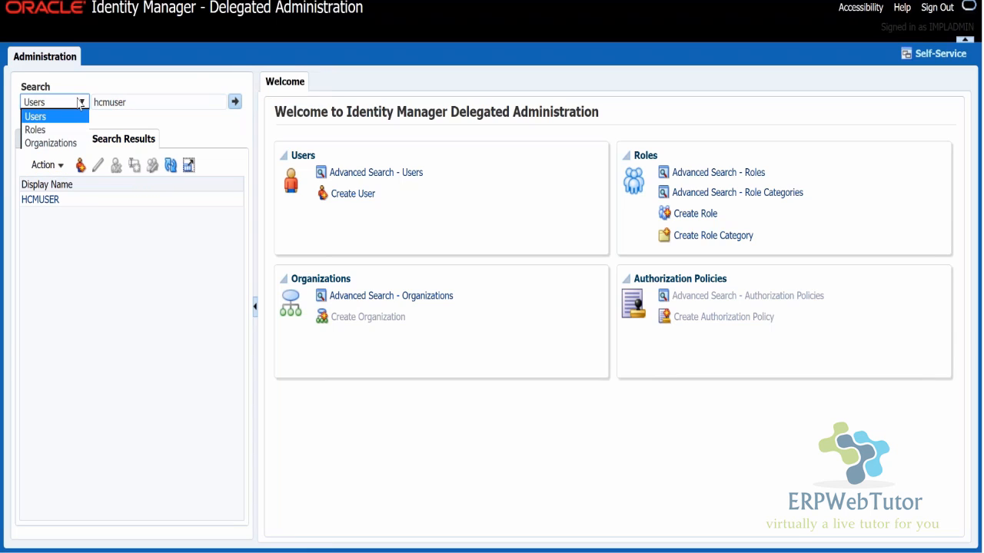
{"action": "left_click", "coordinate": [36, 128]}
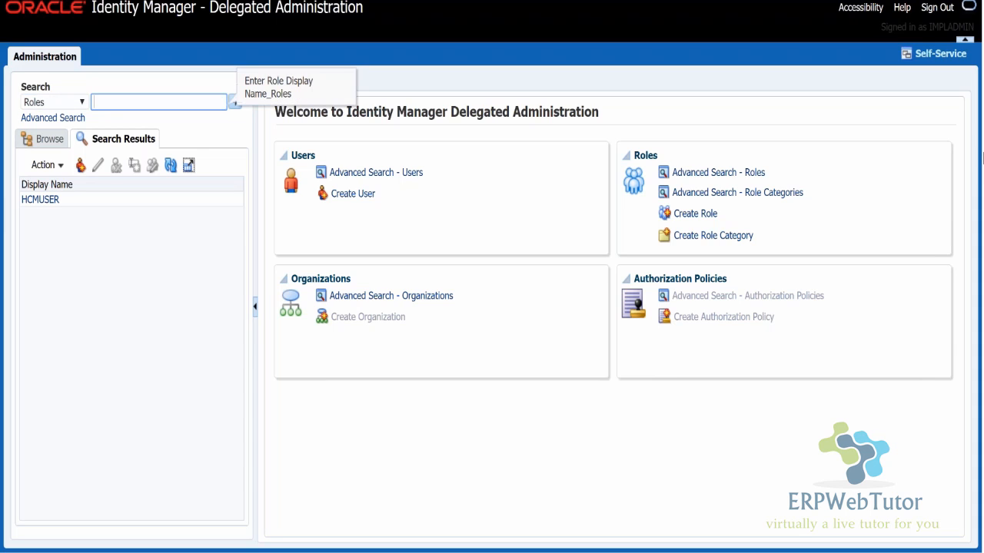
{"action": "type", "text": "human"}
{"action": "key", "text": "Return"}
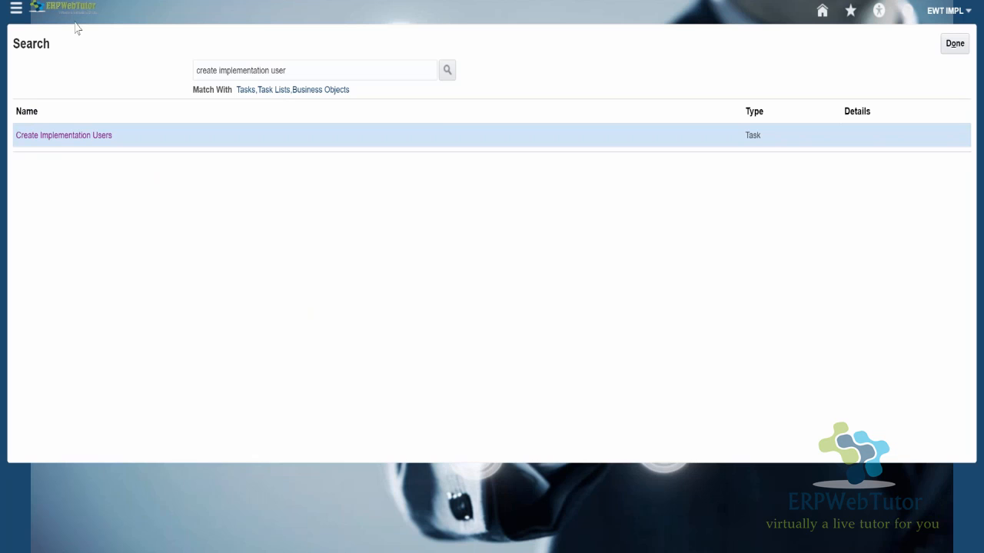
- Return to Fusion Applications and open the Security Console from the Tools group
{"action": "left_click", "coordinate": [16, 9]}
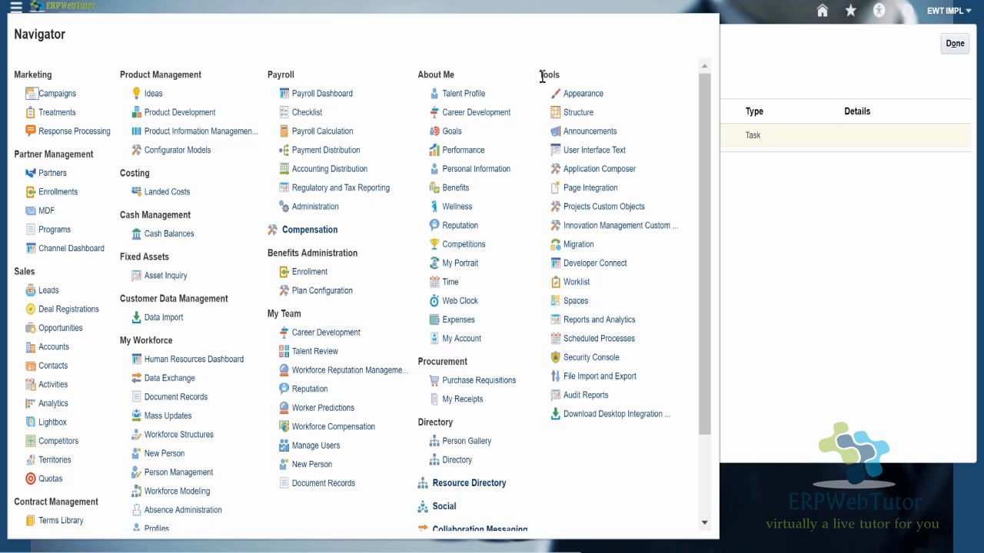
{"action": "left_click_drag", "start_coordinate": [541, 75], "coordinate": [562, 74]}
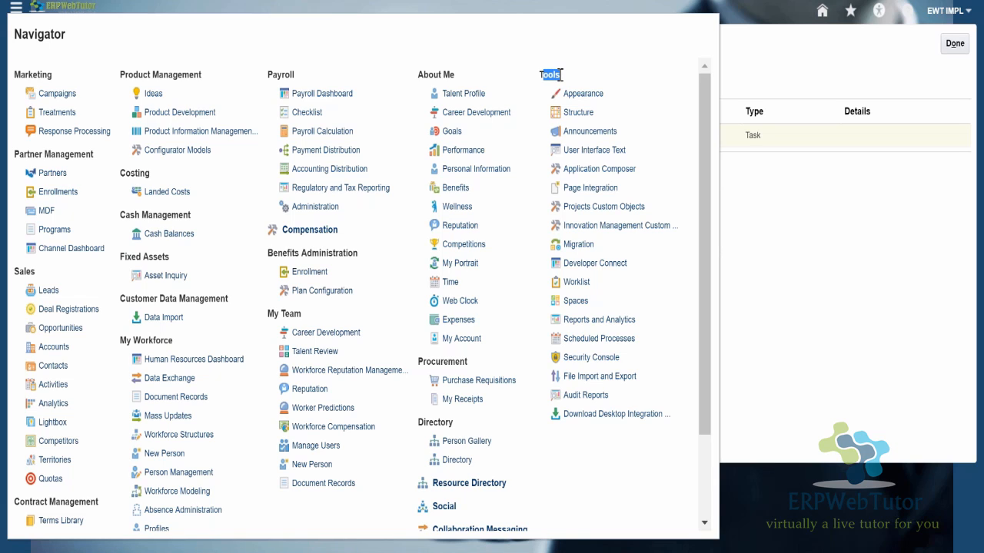
{"action": "left_click", "coordinate": [561, 75]}
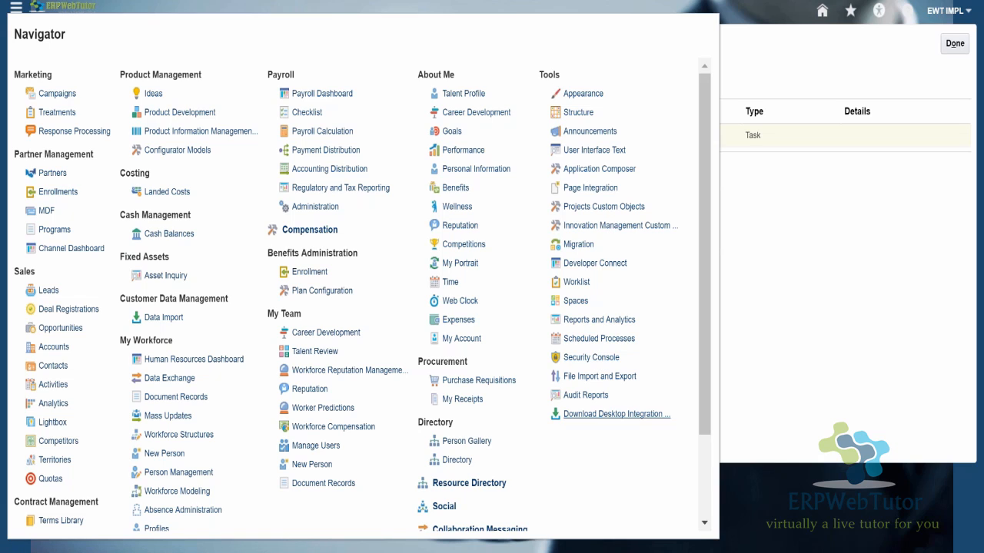
{"action": "left_click", "coordinate": [578, 357]}
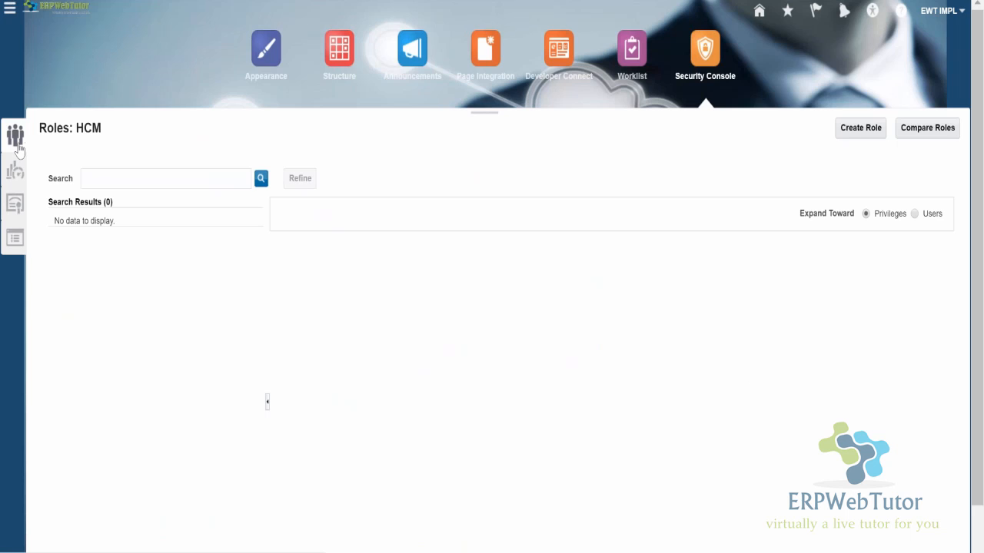
- Try to search the HCM roles for "hmuser" with the expansion set toward Users, and clear the search
{"action": "left_click", "coordinate": [914, 214]}
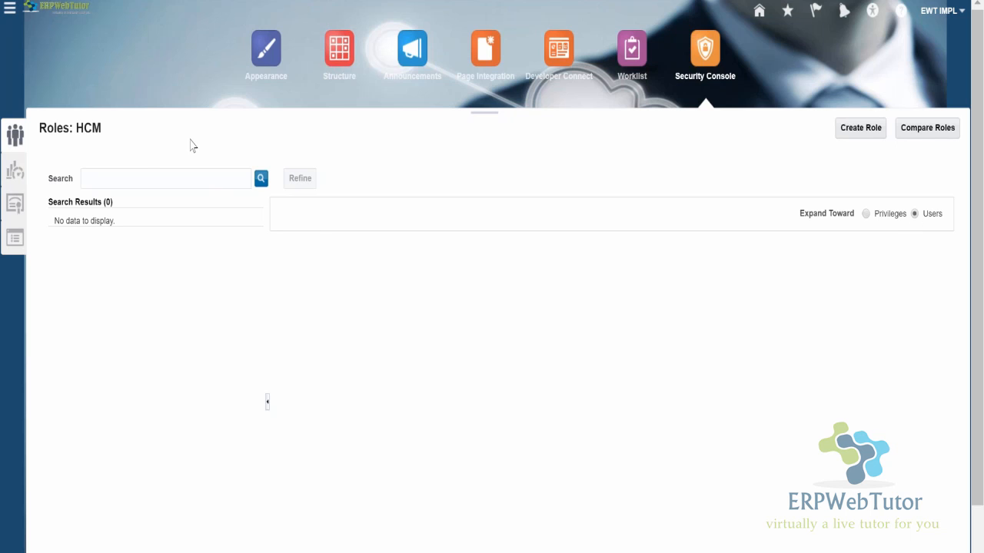
{"action": "left_click", "coordinate": [146, 175]}
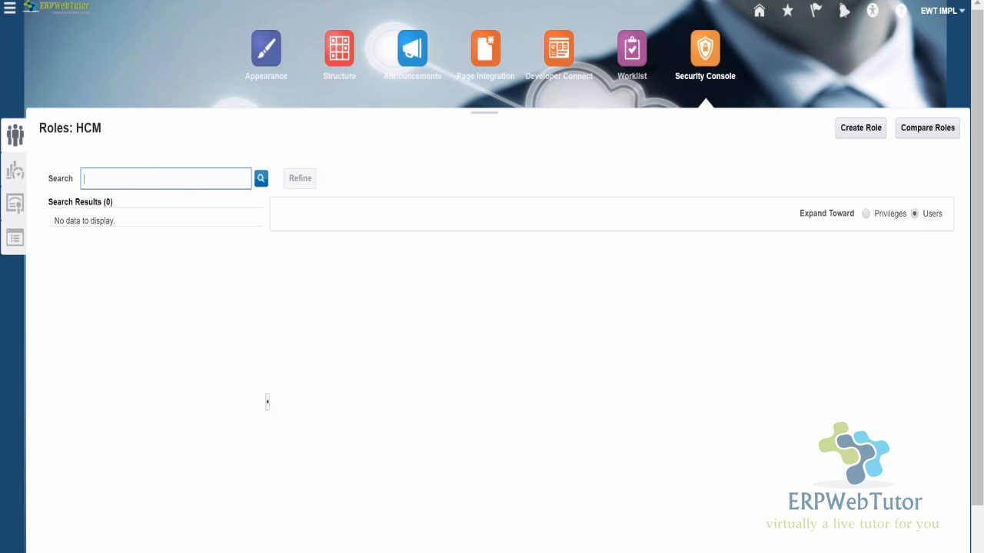
{"action": "type", "text": "hmuser"}
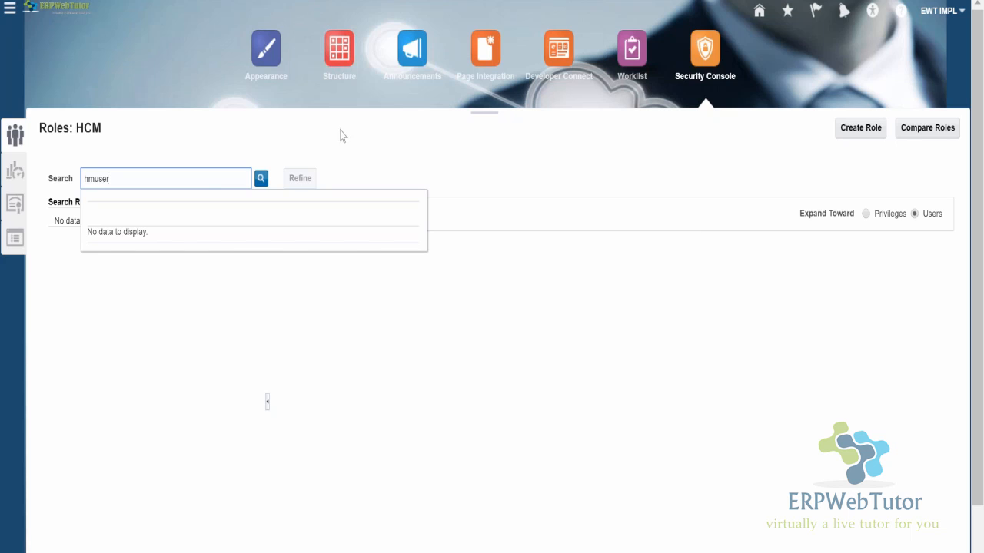
{"action": "key", "text": "BackSpace"}
{"action": "key", "text": "BackSpace"}
{"action": "key", "text": "BackSpace"}
{"action": "key", "text": "BackSpace"}
{"action": "key", "text": "BackSpace"}
{"action": "key", "text": "BackSpace"}
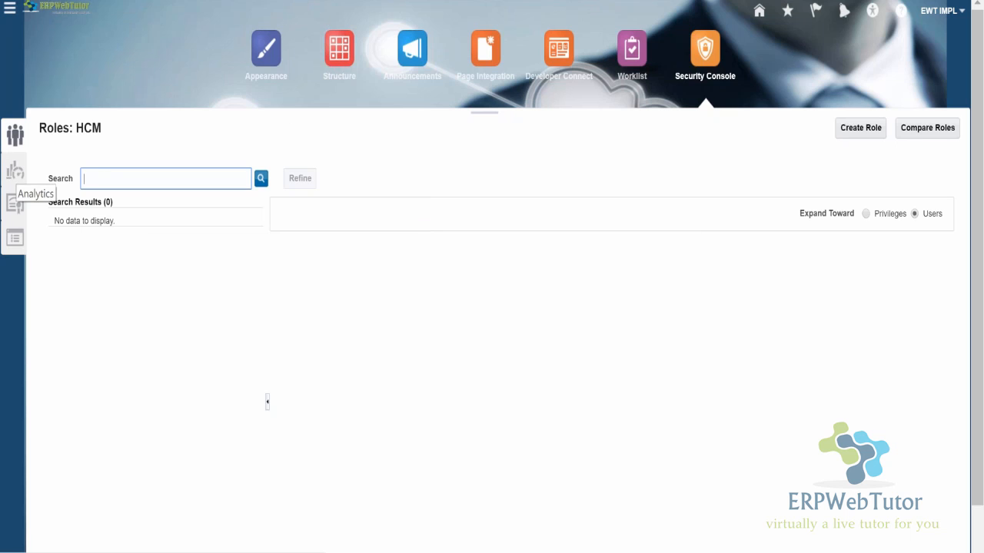
- Examine the role copy preferences and role copy status on the Administration page, and return to the Roles search
{"action": "left_click", "coordinate": [16, 239]}
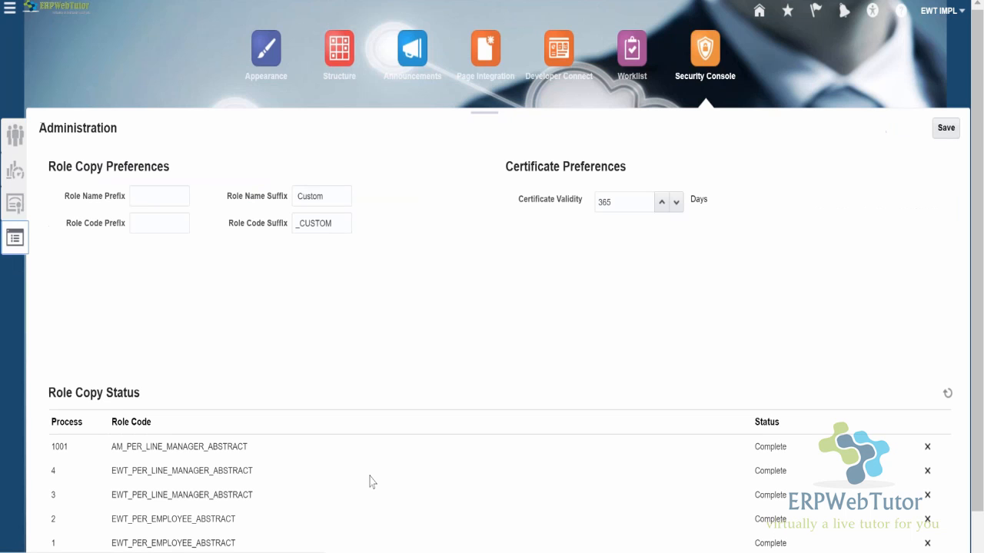
{"action": "left_click", "coordinate": [160, 198]}
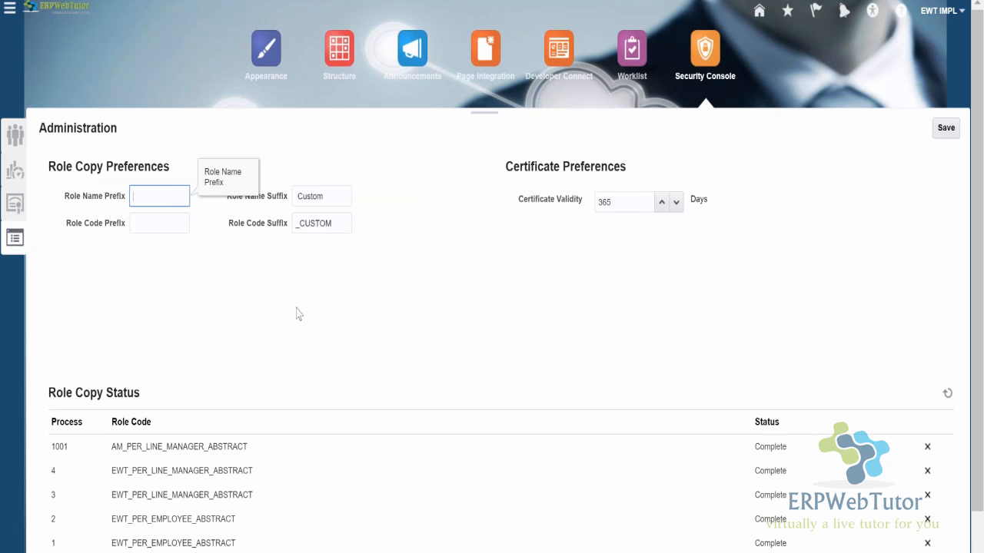
{"action": "scroll", "coordinate": [425, 358], "scroll_direction": "down", "scroll_amount": 1}
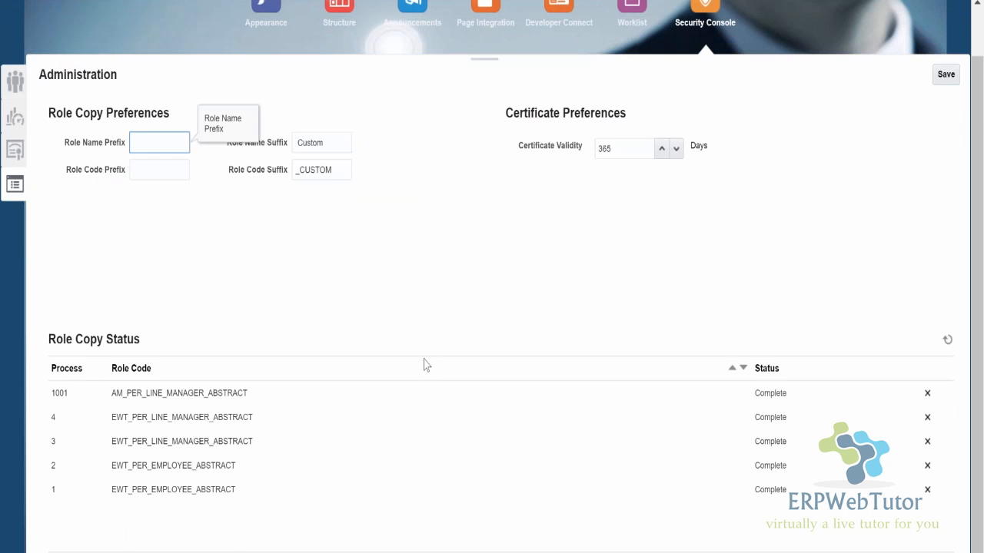
{"action": "scroll", "coordinate": [425, 363], "scroll_direction": "up", "scroll_amount": 1}
{"action": "left_click", "coordinate": [15, 135]}
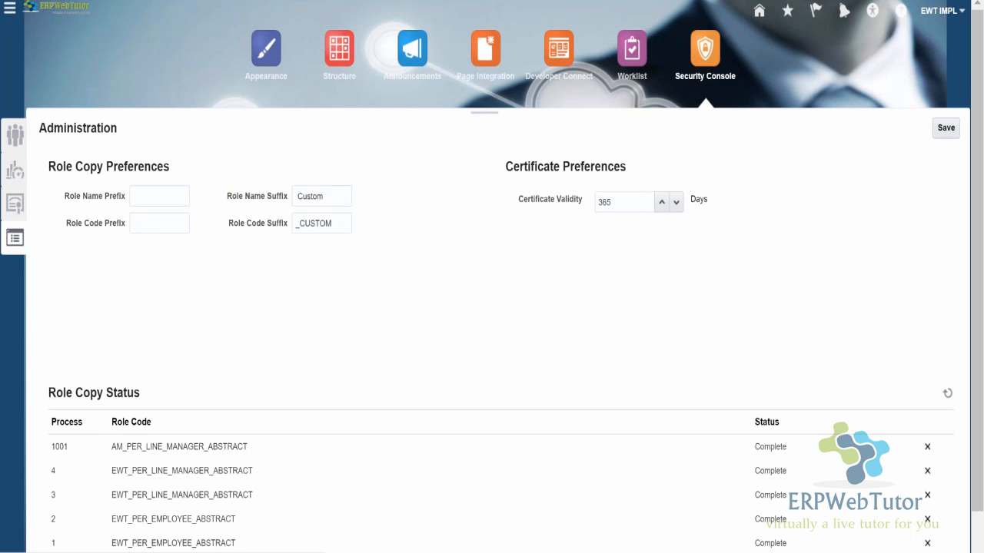
{"action": "left_click", "coordinate": [131, 177]}
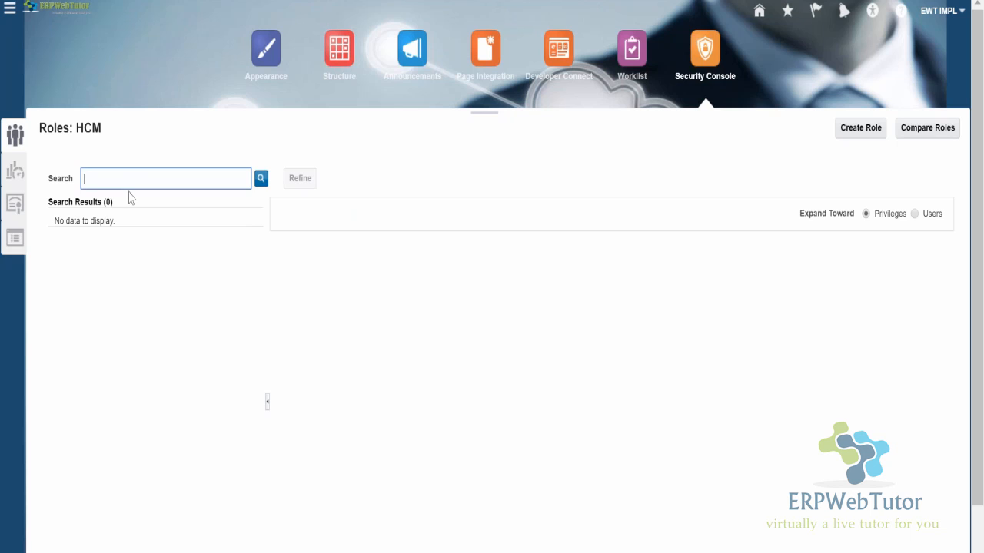
{"action": "type", "text": "eployee"}
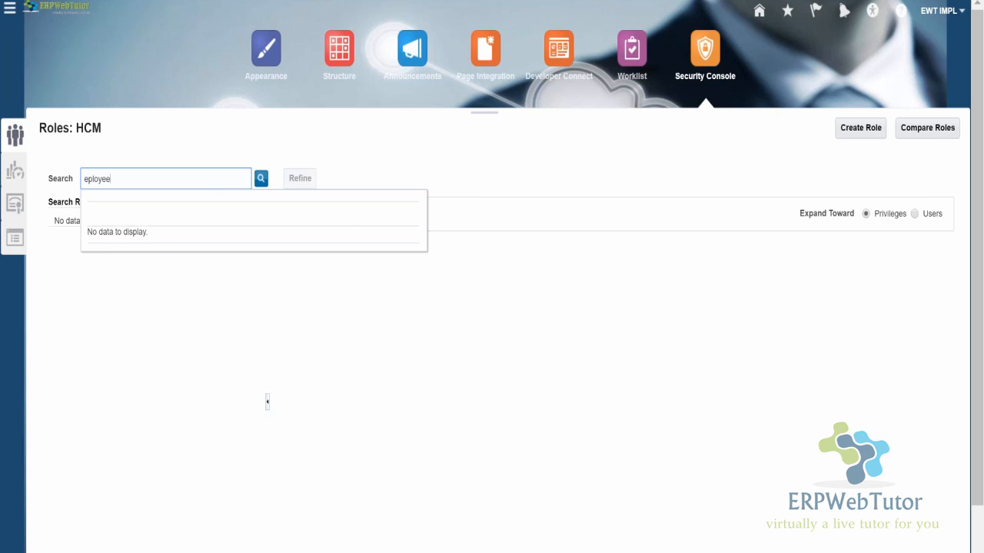
{"action": "left_click_drag", "start_coordinate": [90, 177], "coordinate": [83, 178]}
{"action": "key", "text": "End"}
{"action": "key", "text": "ctrl+a"}
{"action": "type", "text": "ep"}
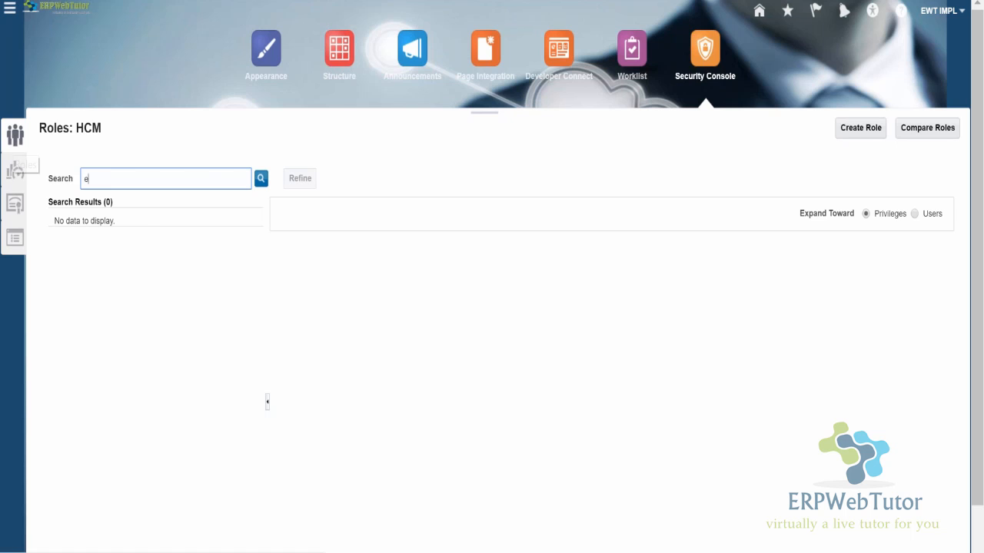
{"action": "type", "text": "loyee"}
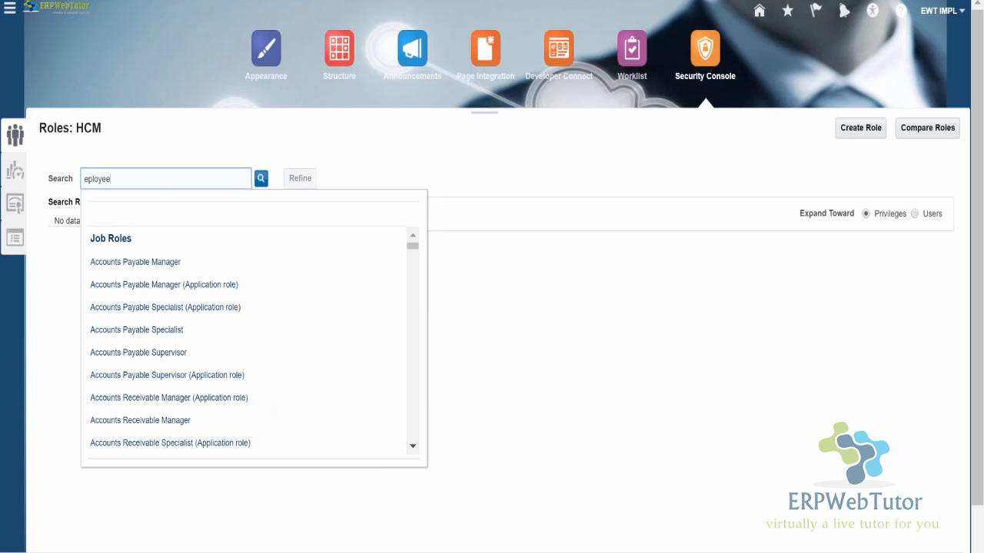
{"action": "key", "text": "ctrl+a"}
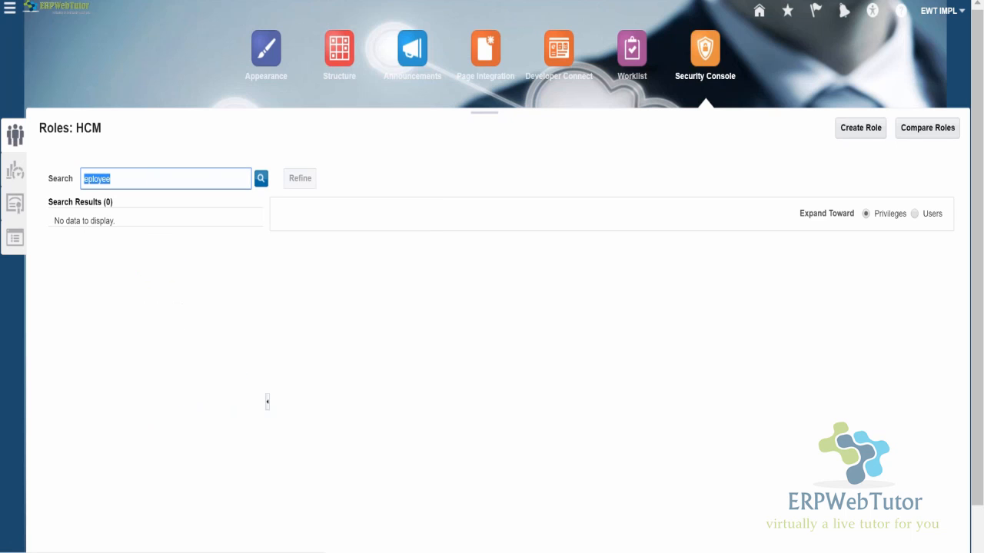
{"action": "type", "text": "eploye"}
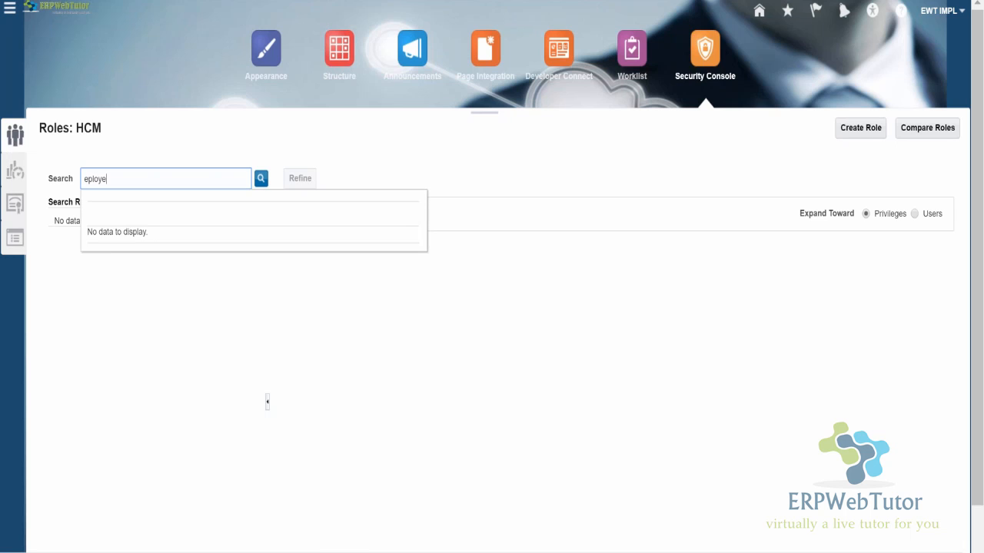
{"action": "key", "text": "BackSpace"}
{"action": "key", "text": "BackSpace"}
{"action": "key", "text": "BackSpace"}
{"action": "key", "text": "BackSpace"}
{"action": "key", "text": "BackSpace"}
{"action": "key", "text": "BackSpace"}
- Search the roles for "employee" and display the EWT Employee abstract role
{"action": "type", "text": "employee"}
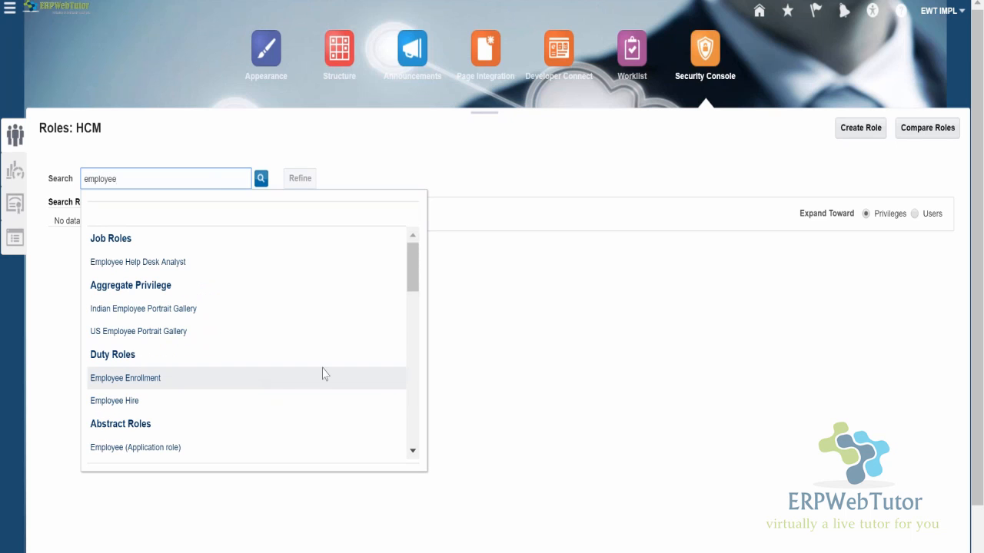
{"action": "left_click_drag", "start_coordinate": [412, 268], "coordinate": [415, 293]}
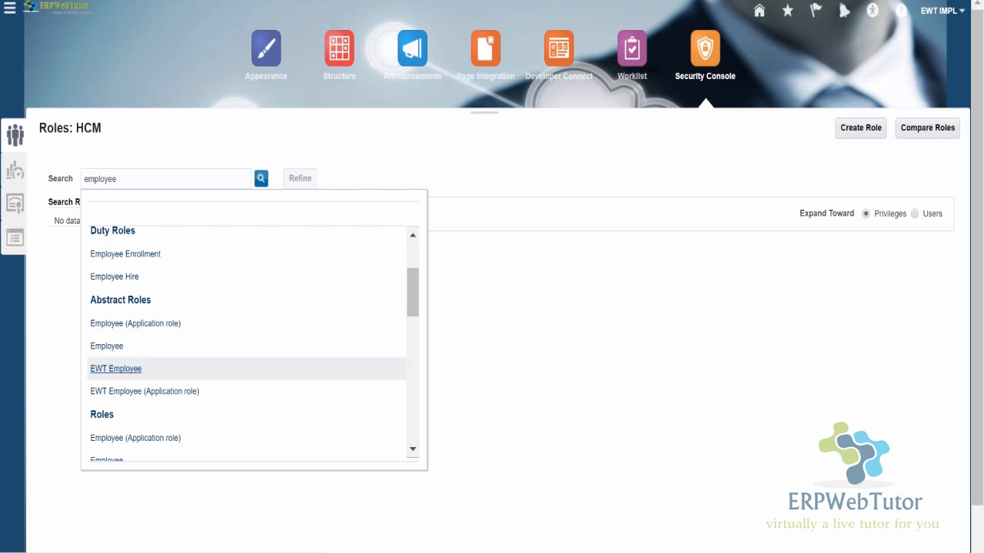
{"action": "left_click", "coordinate": [116, 369]}
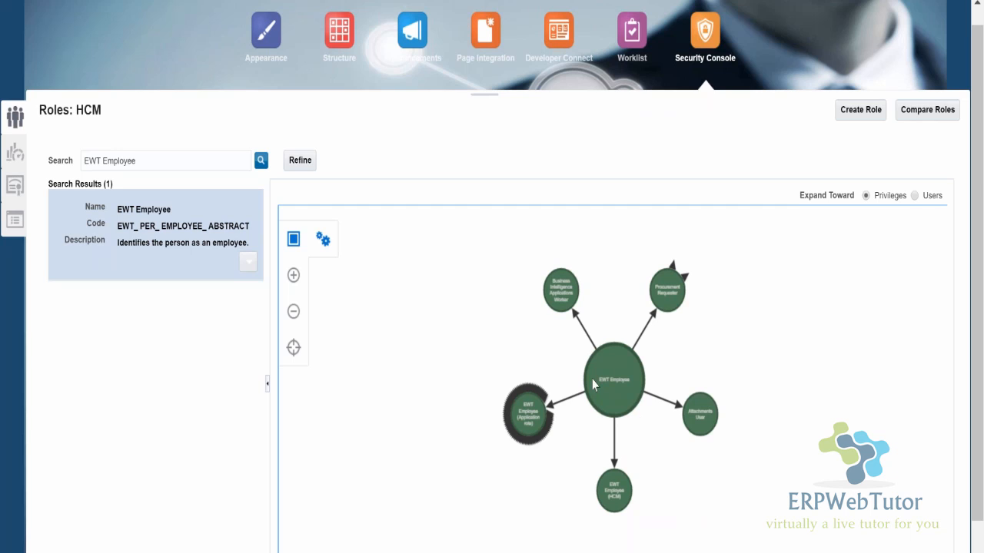
- Expand the EWT Employee role graph toward Users and inspect the individual user nodes
{"action": "left_click", "coordinate": [534, 429]}
{"action": "left_click", "coordinate": [913, 195]}
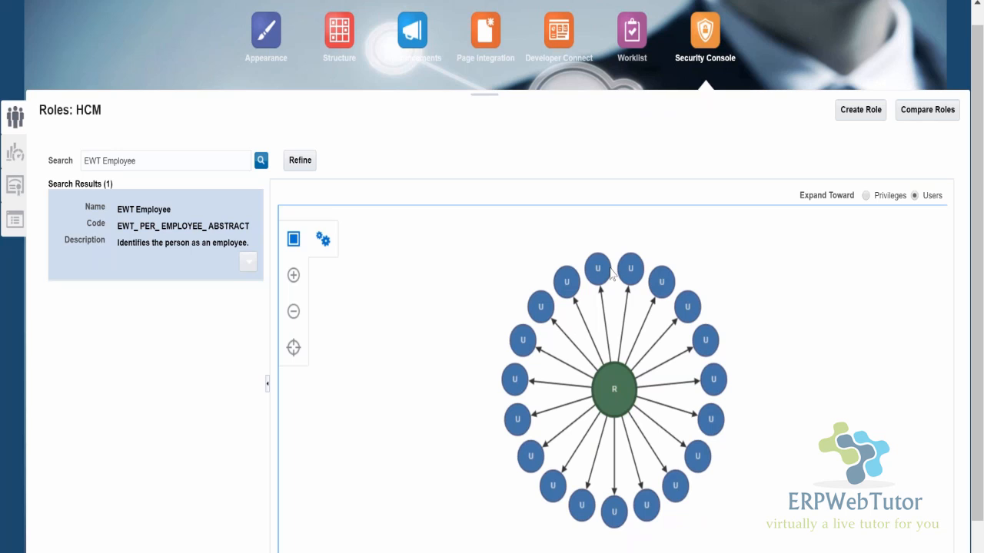
{"action": "mouse_move", "coordinate": [600, 269]}
{"action": "mouse_move", "coordinate": [664, 285]}
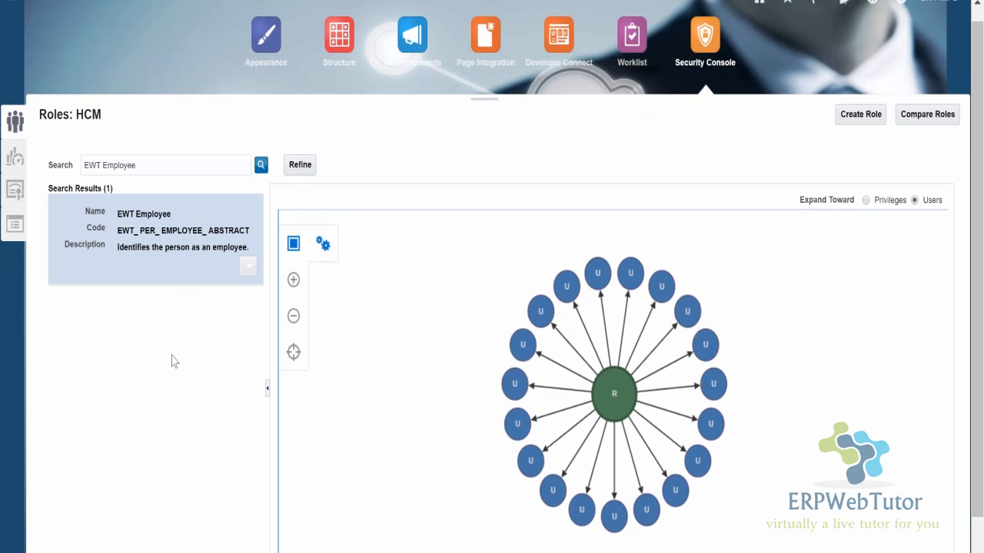
{"action": "scroll", "coordinate": [714, 263], "scroll_direction": "up", "scroll_amount": 1}
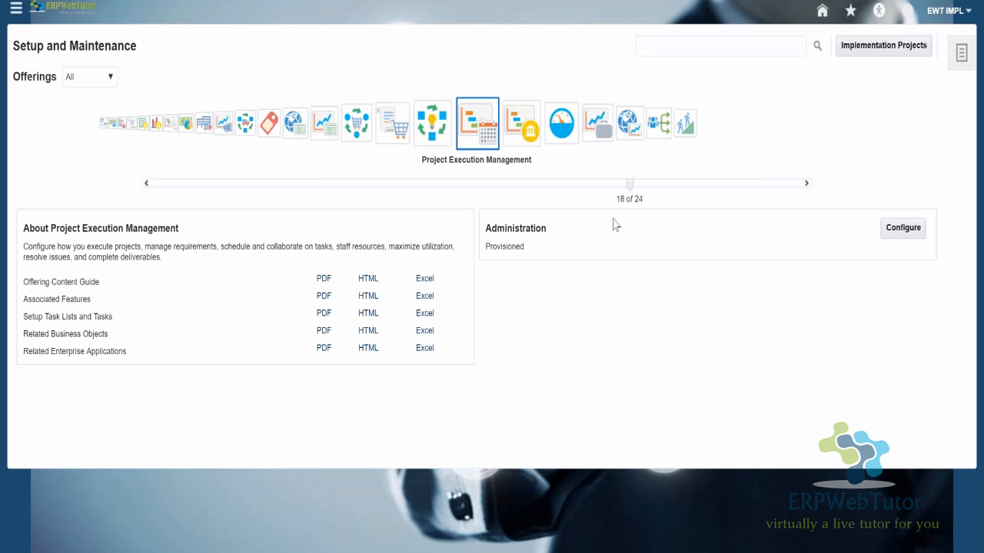
- Open Reports and Analytics from the Tools group of the Navigator
{"action": "left_click", "coordinate": [15, 8]}
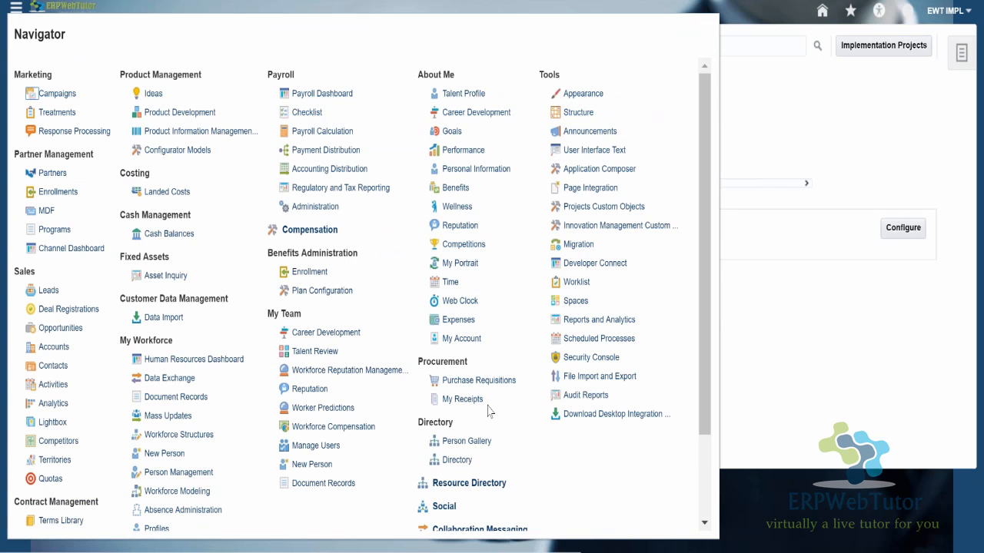
{"action": "left_click", "coordinate": [598, 320]}
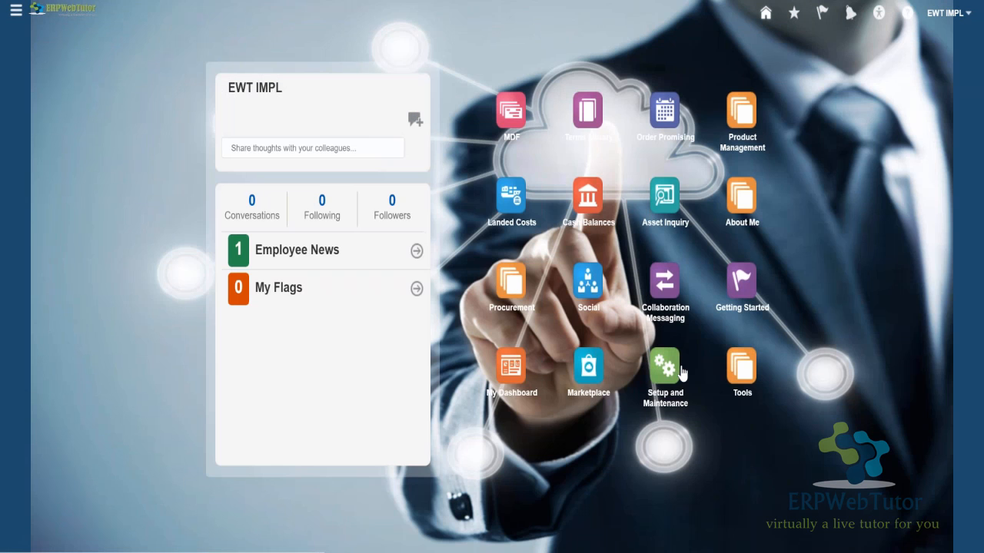
{"action": "left_click", "coordinate": [680, 367]}
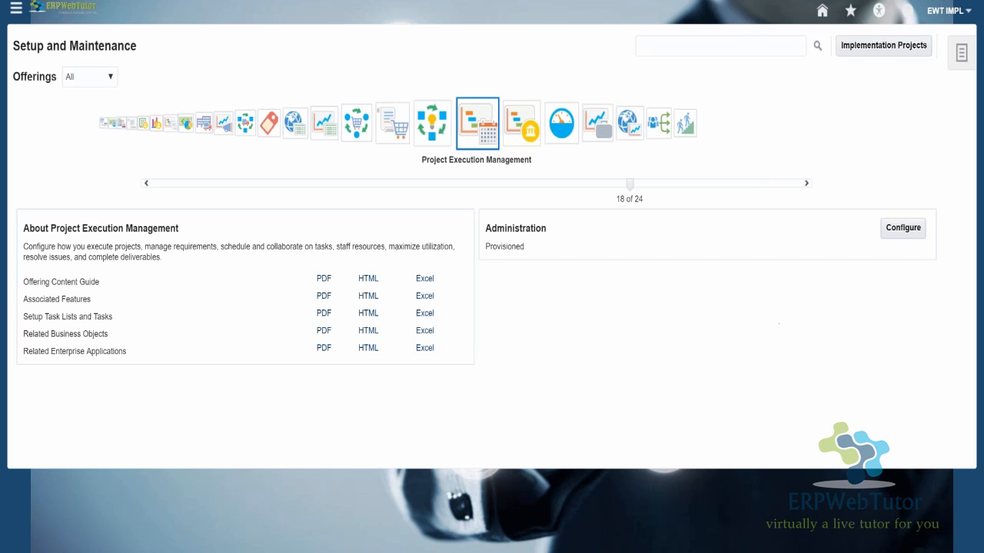
- Search Setup and Maintenance for "manage%approval%"
{"action": "left_click", "coordinate": [722, 46]}
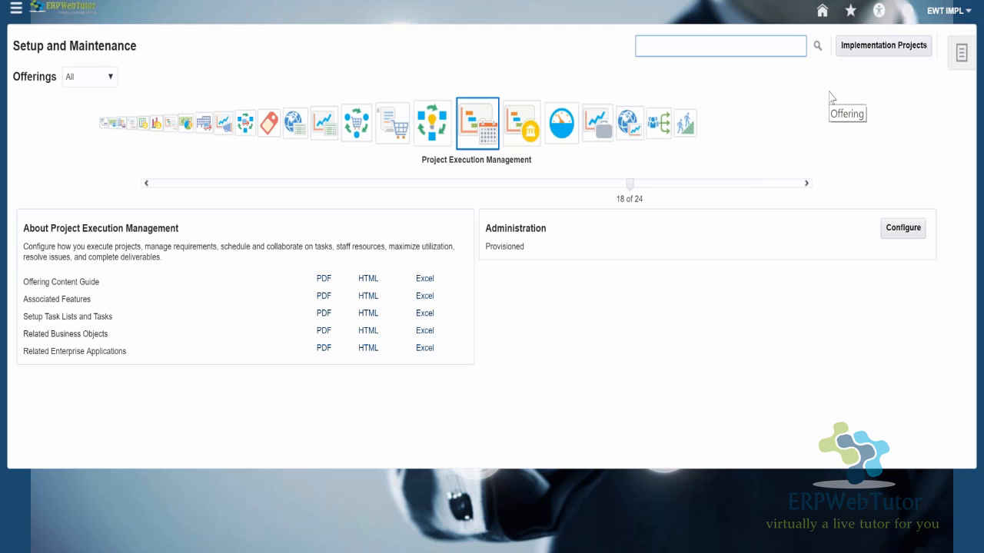
{"action": "type", "text": "manage"}
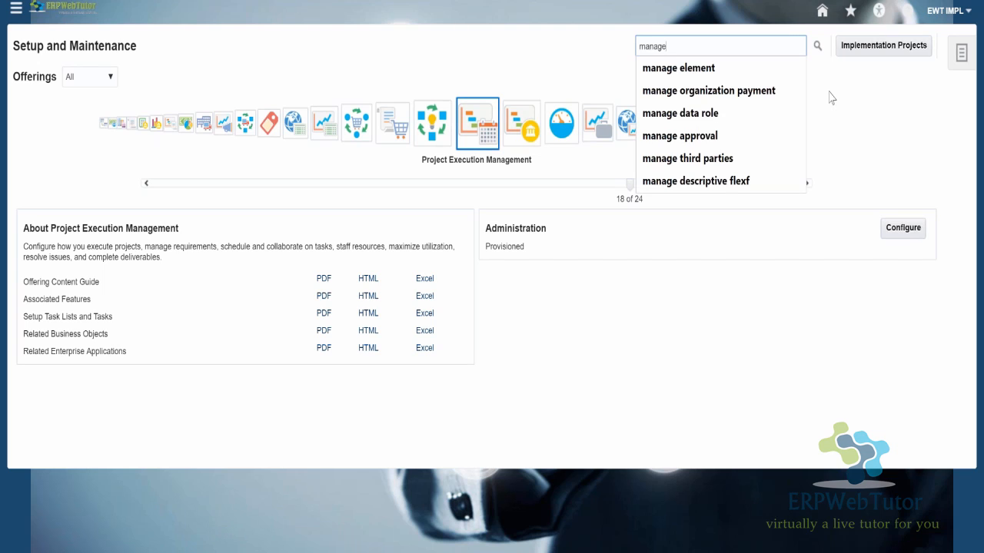
{"action": "type", "text": "%approv"}
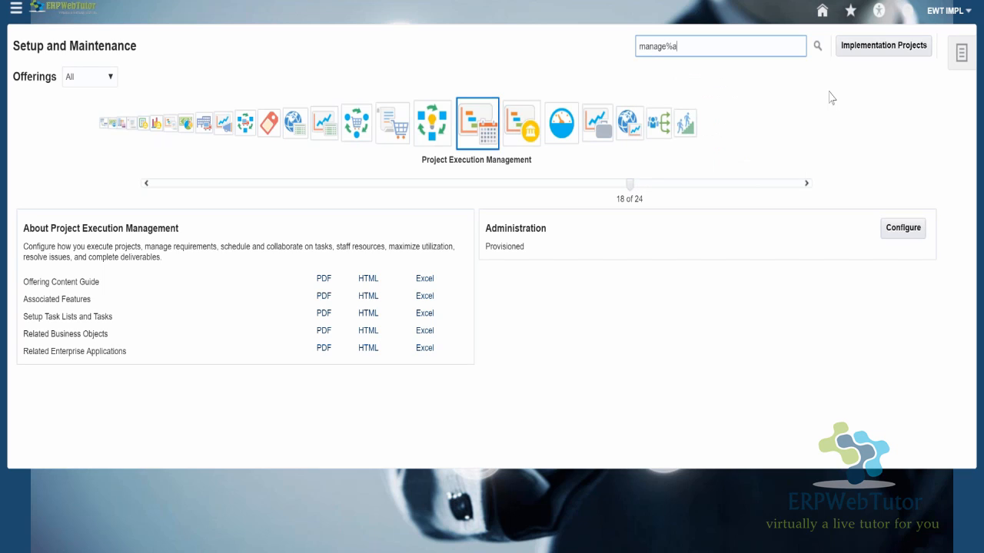
{"action": "type", "text": "al%"}
{"action": "key", "text": "Return"}
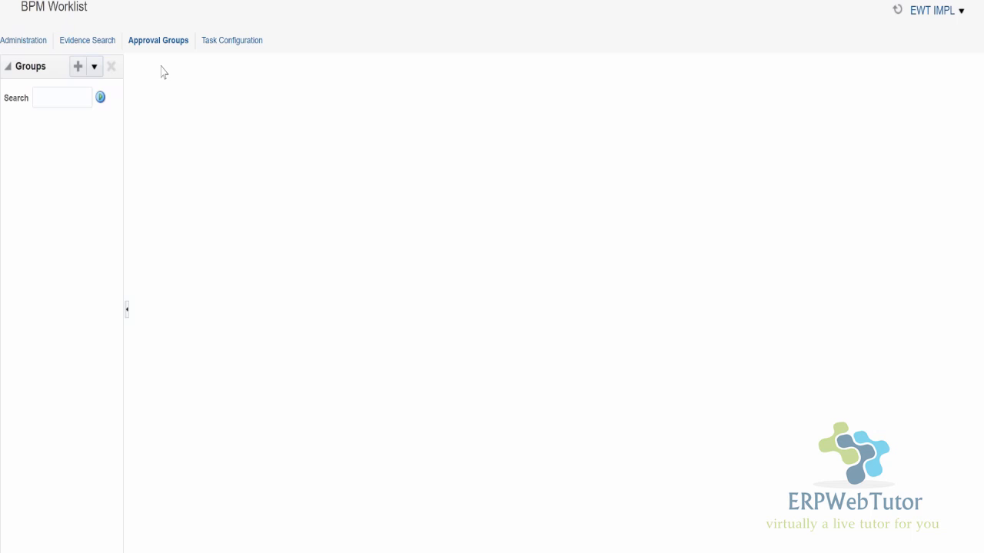
- Switch BPM Worklist to Task Configuration and open the AddWorkRelationshipApproval task
{"action": "left_click", "coordinate": [233, 41]}
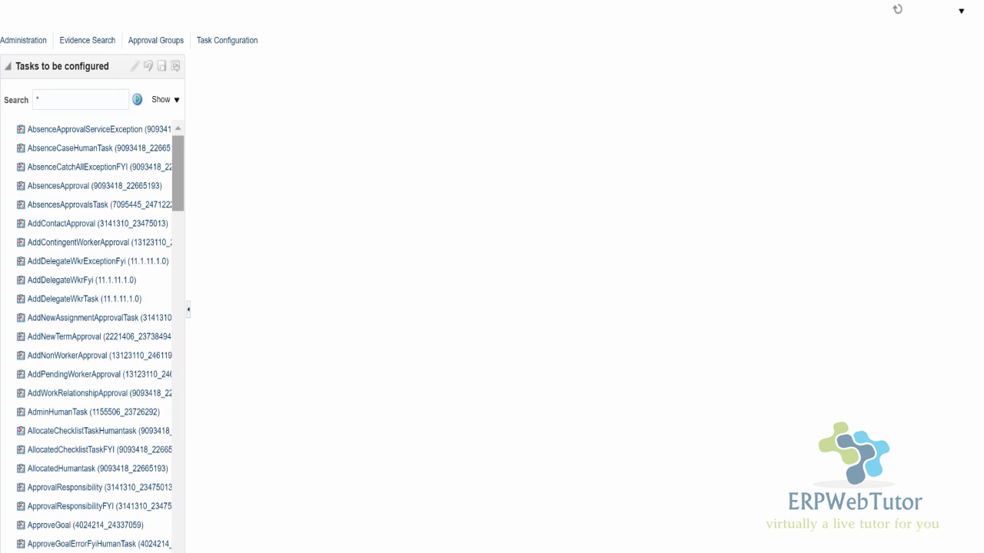
{"action": "left_click_drag", "start_coordinate": [176, 169], "coordinate": [177, 188]}
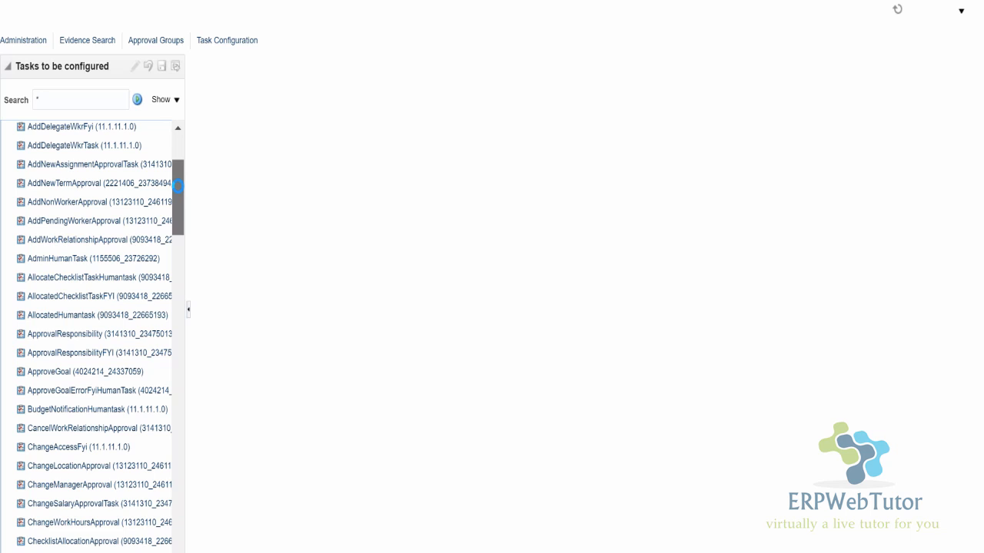
{"action": "left_click", "coordinate": [73, 239]}
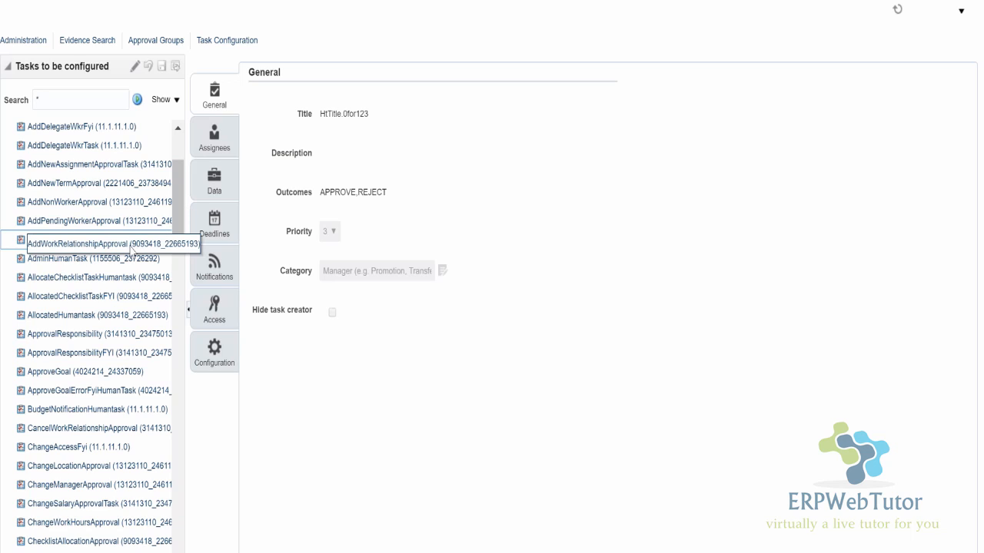
{"action": "left_click", "coordinate": [149, 240]}
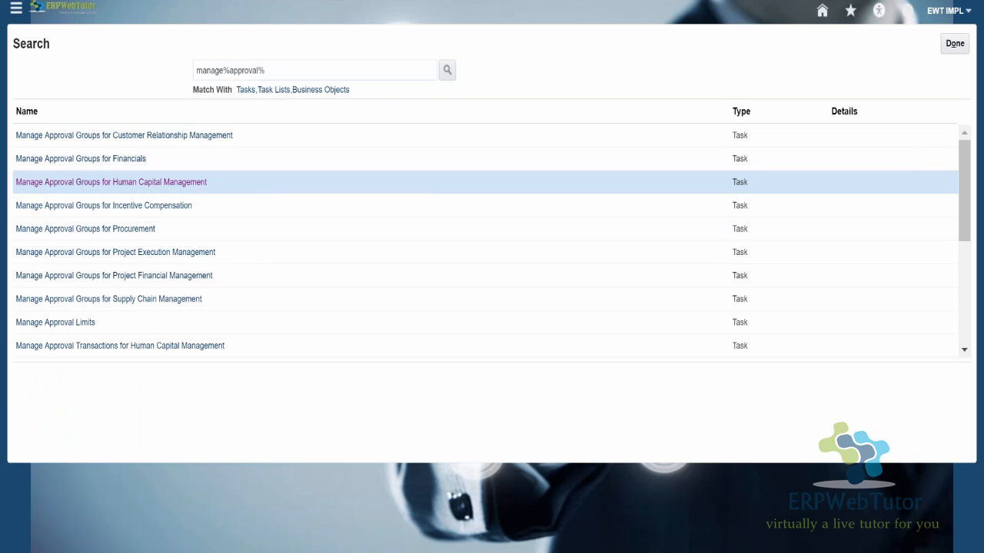
- Open the Manage Approval Transactions for Human Capital Management task and list all processes without a name filter
{"action": "left_click", "coordinate": [116, 347]}
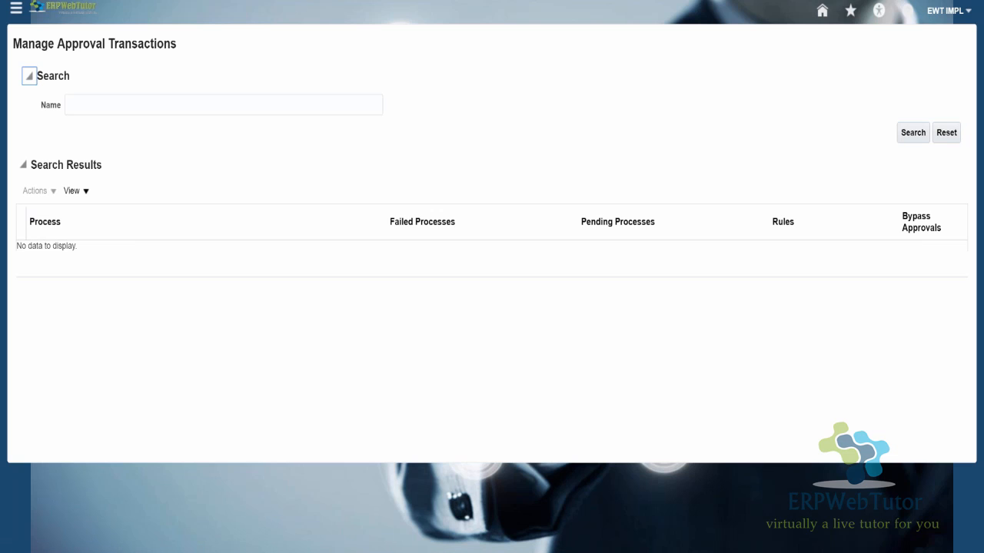
{"action": "left_click", "coordinate": [223, 106]}
{"action": "left_click", "coordinate": [912, 137]}
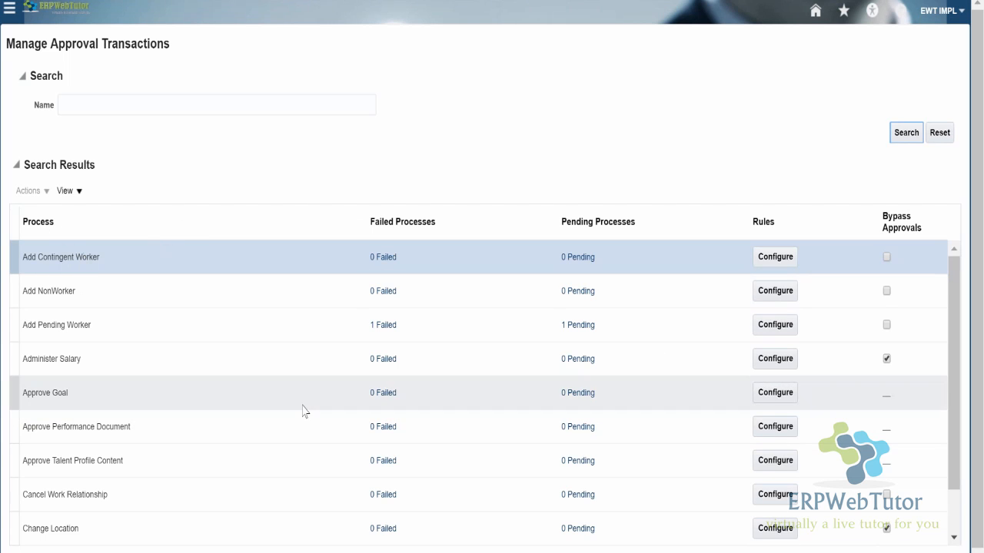
- Search the approval transactions for the name "Termination", and widen the search to "Term%"
{"action": "left_click", "coordinate": [63, 104]}
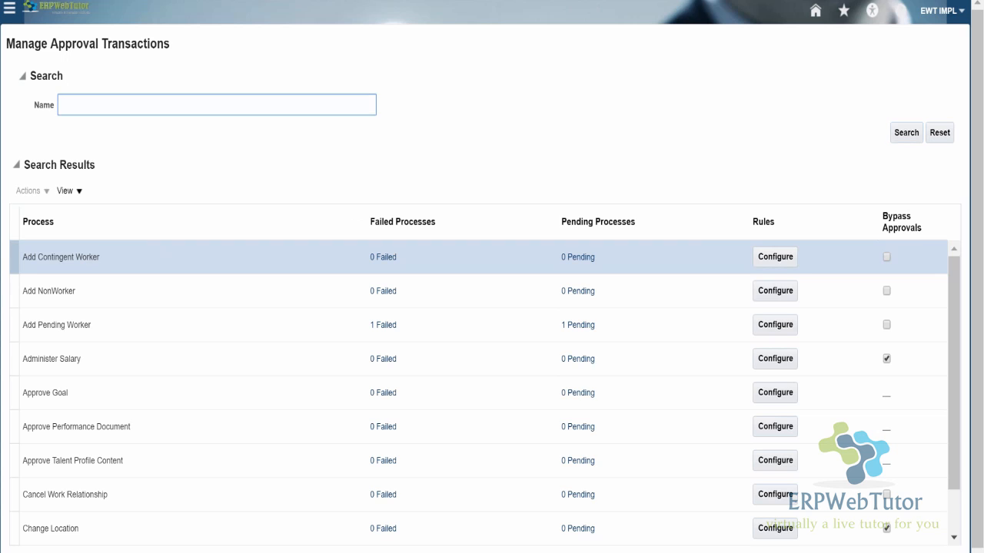
{"action": "type", "text": "Termination"}
{"action": "key", "text": "Return"}
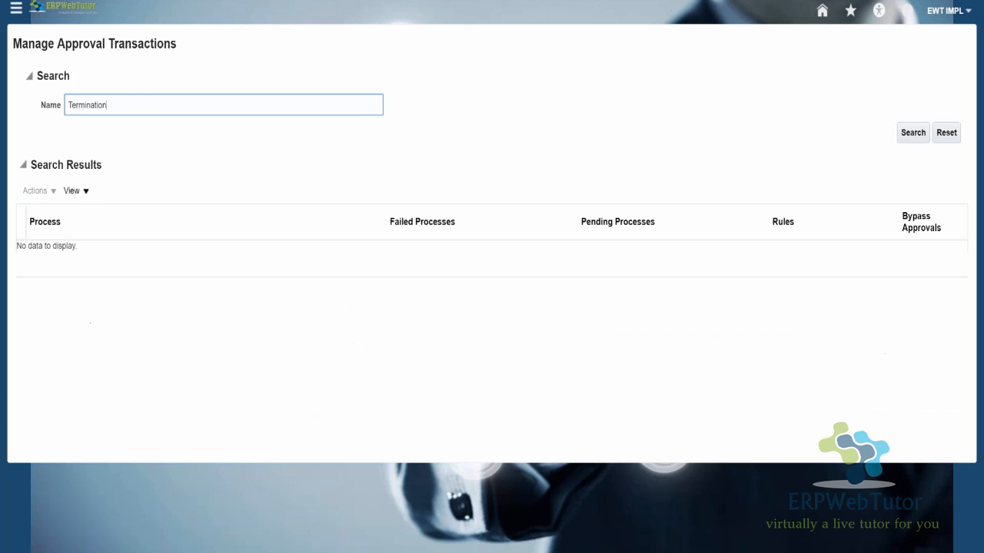
{"action": "key", "text": "BackSpace"}
{"action": "key", "text": "BackSpace"}
{"action": "key", "text": "BackSpace"}
{"action": "key", "text": "BackSpace"}
{"action": "key", "text": "BackSpace"}
{"action": "key", "text": "BackSpace"}
{"action": "key", "text": "BackSpace"}
{"action": "type", "text": "%"}
{"action": "key", "text": "Return"}
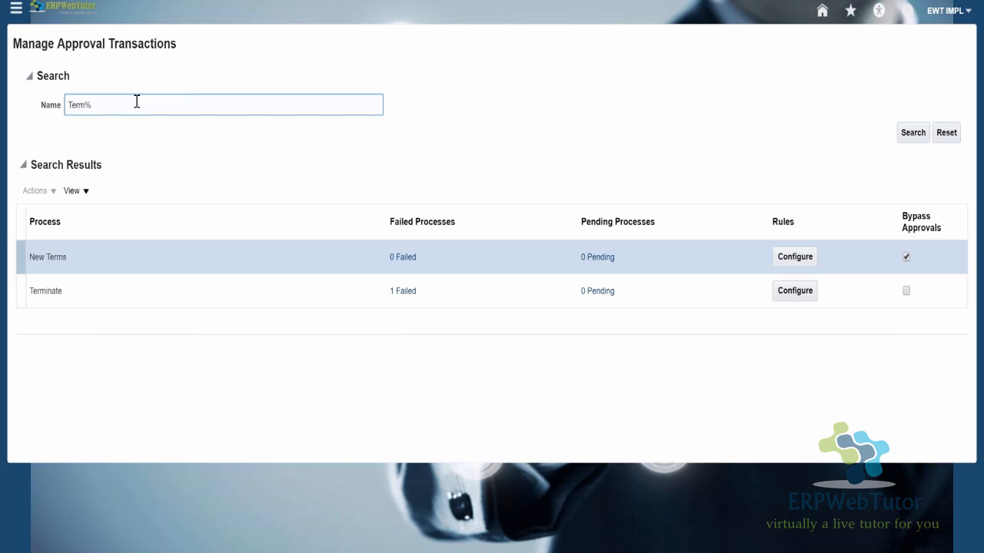
- Select the Terminate process, switch to BPM Worklist, and find "*Term*" among the tasks to be configured to open TerminationsApproval
{"action": "left_click", "coordinate": [49, 294]}
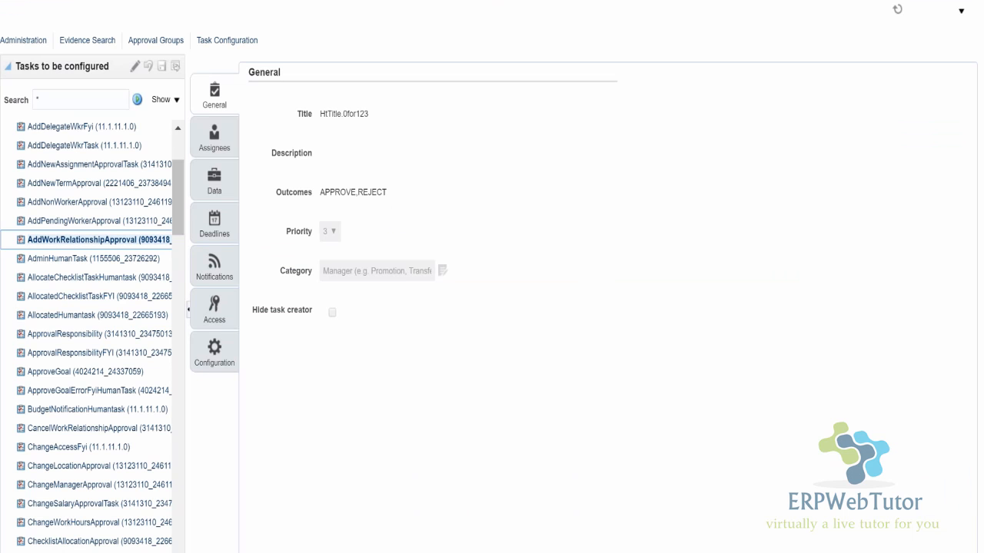
{"action": "left_click", "coordinate": [90, 99]}
{"action": "type", "text": "T"}
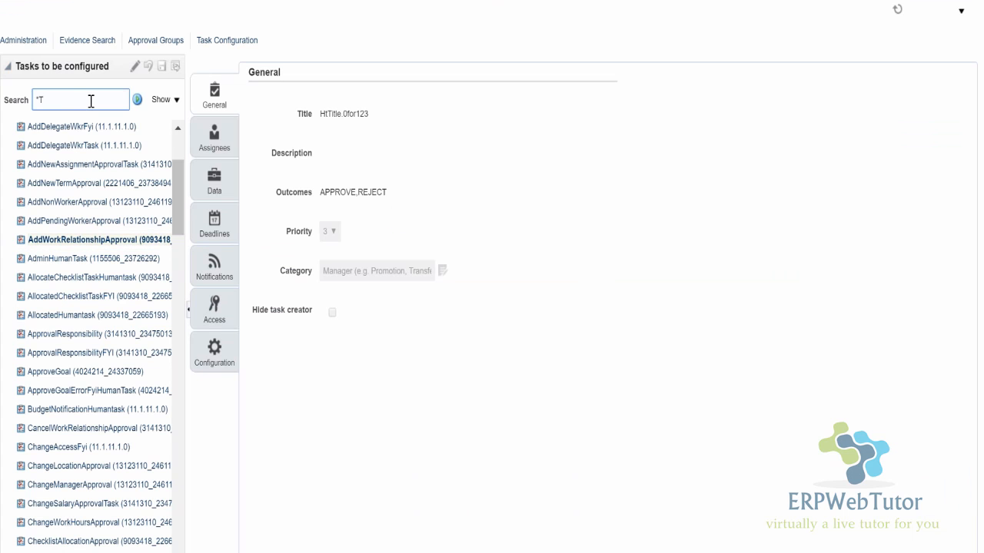
{"action": "type", "text": "erm*"}
{"action": "left_click", "coordinate": [138, 100]}
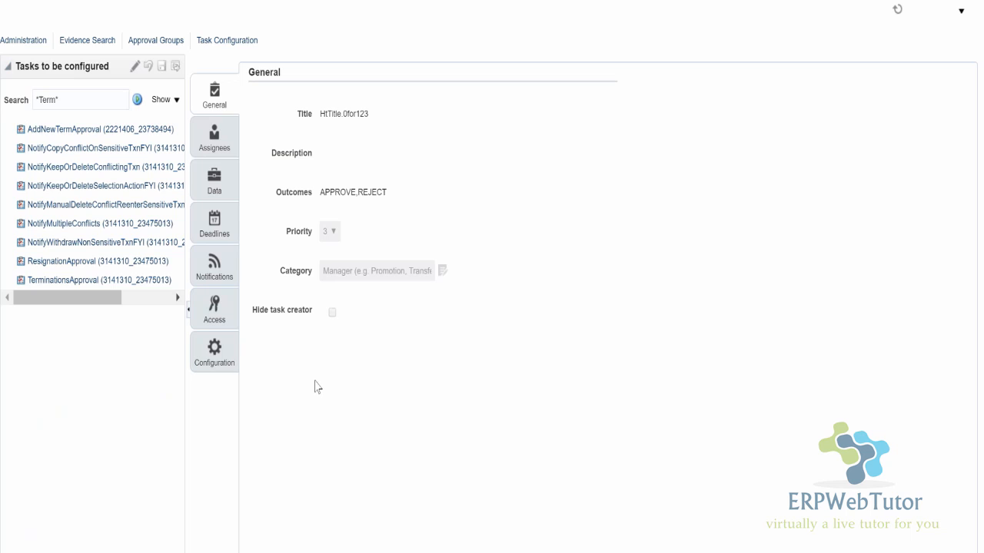
{"action": "left_click", "coordinate": [60, 280]}
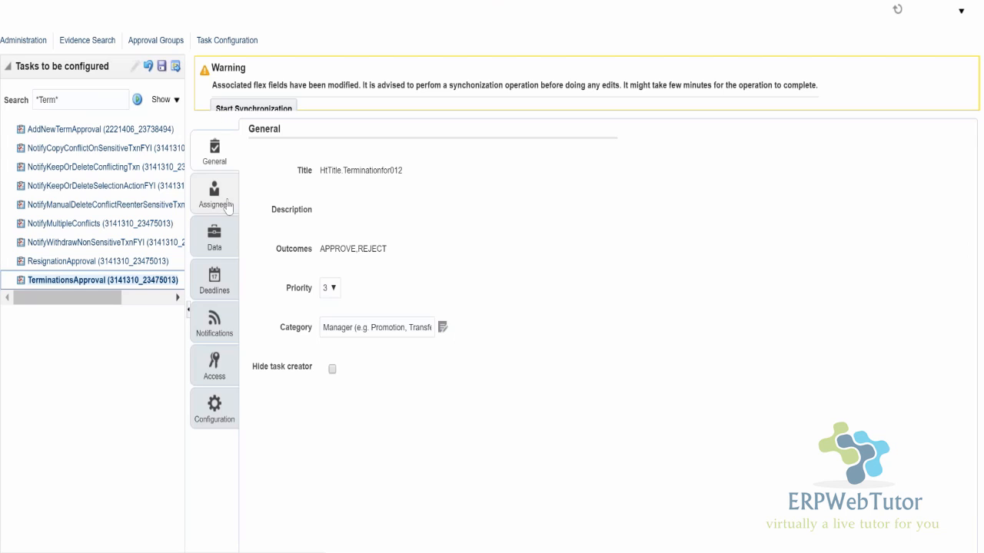
- Show the assignees of the TerminationsApproval task and go to the rule behind its termination approval participant
{"action": "left_click", "coordinate": [215, 193]}
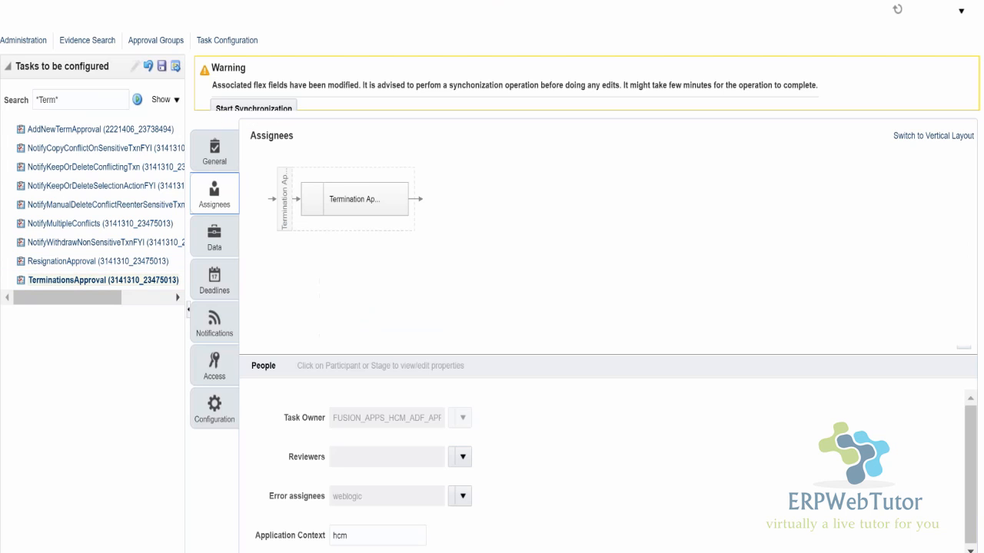
{"action": "left_click", "coordinate": [402, 208]}
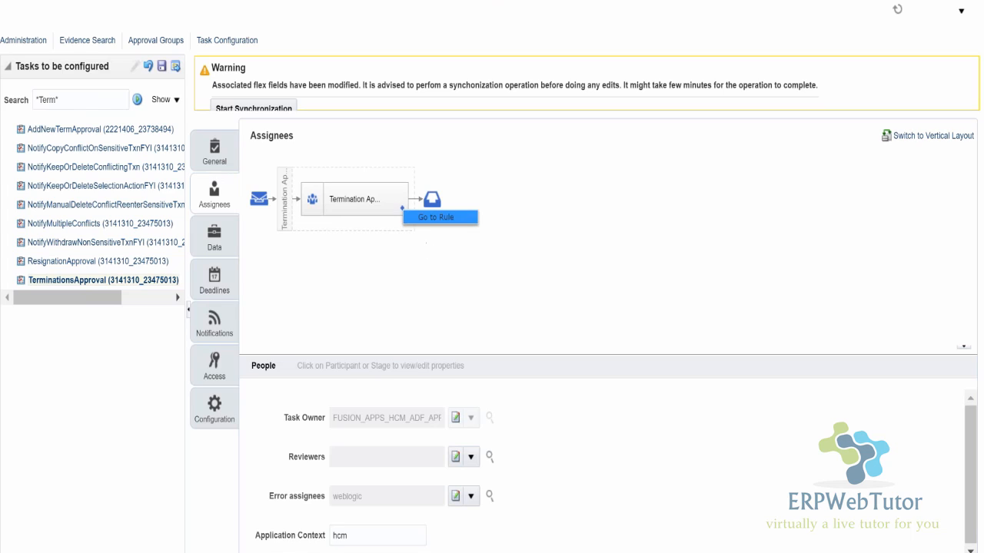
{"action": "left_click", "coordinate": [436, 216]}
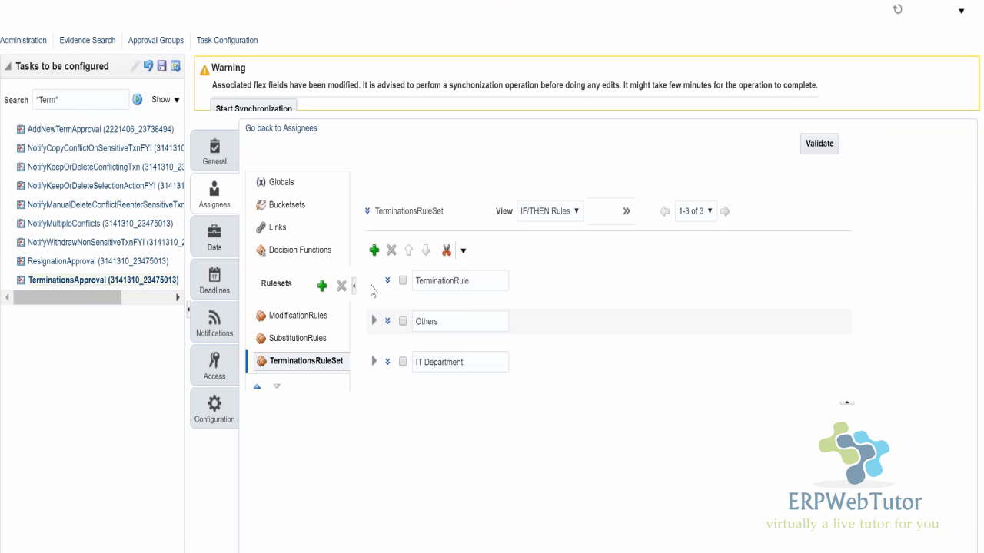
- Expand TerminationRule in TerminationsRuleSet and examine its IF condition, THEN action, and the Starting Participant and Top Participant expressions
{"action": "left_click", "coordinate": [373, 280]}
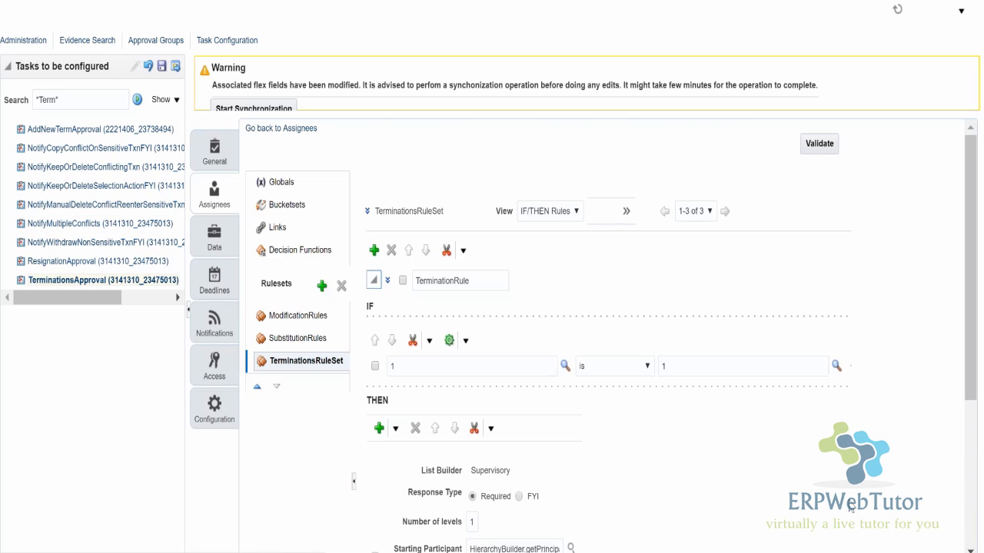
{"action": "scroll", "coordinate": [845, 503], "scroll_direction": "down", "scroll_amount": 1}
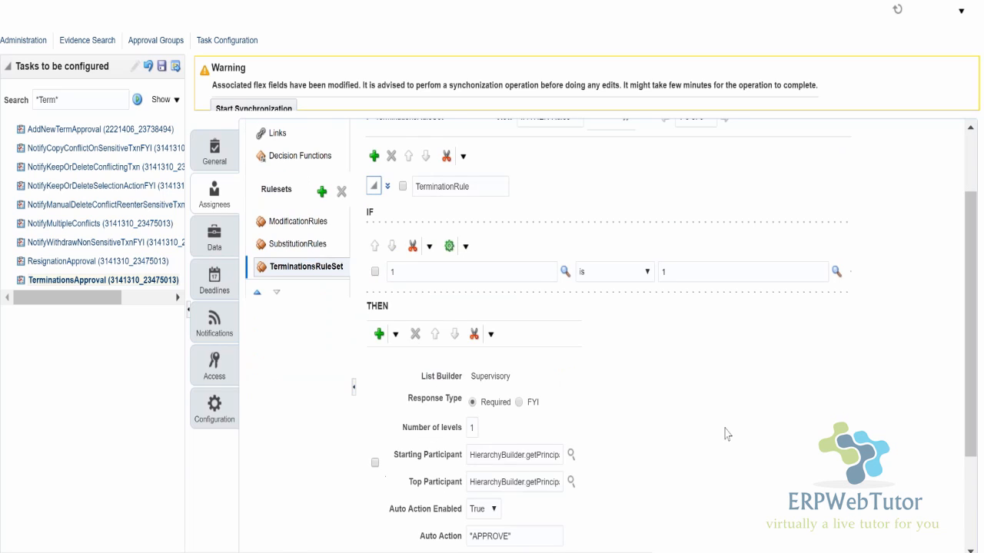
{"action": "scroll", "coordinate": [725, 434], "scroll_direction": "down", "scroll_amount": 2}
{"action": "left_click_drag", "start_coordinate": [469, 337], "coordinate": [621, 373]}
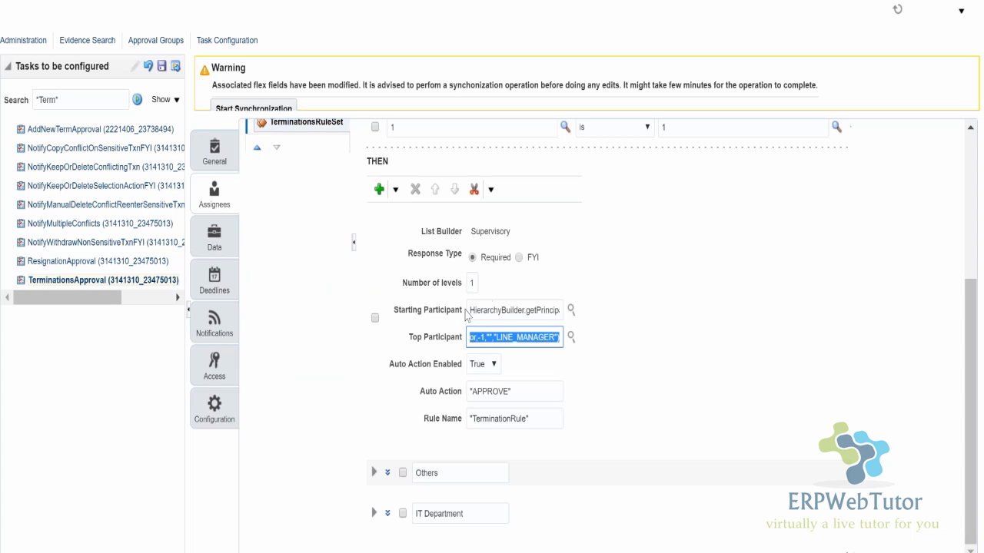
{"action": "left_click_drag", "start_coordinate": [472, 309], "coordinate": [639, 351]}
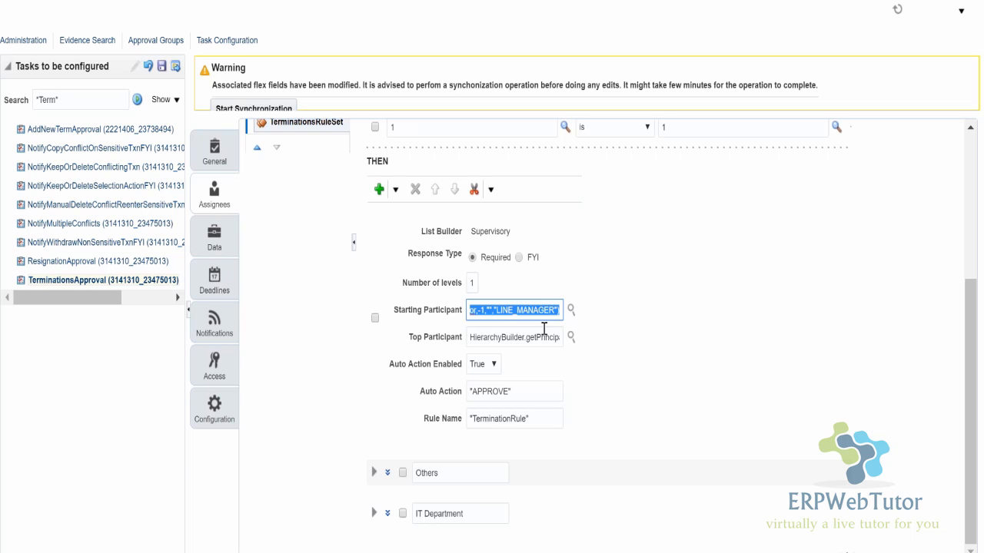
{"action": "left_click_drag", "start_coordinate": [549, 311], "coordinate": [430, 292]}
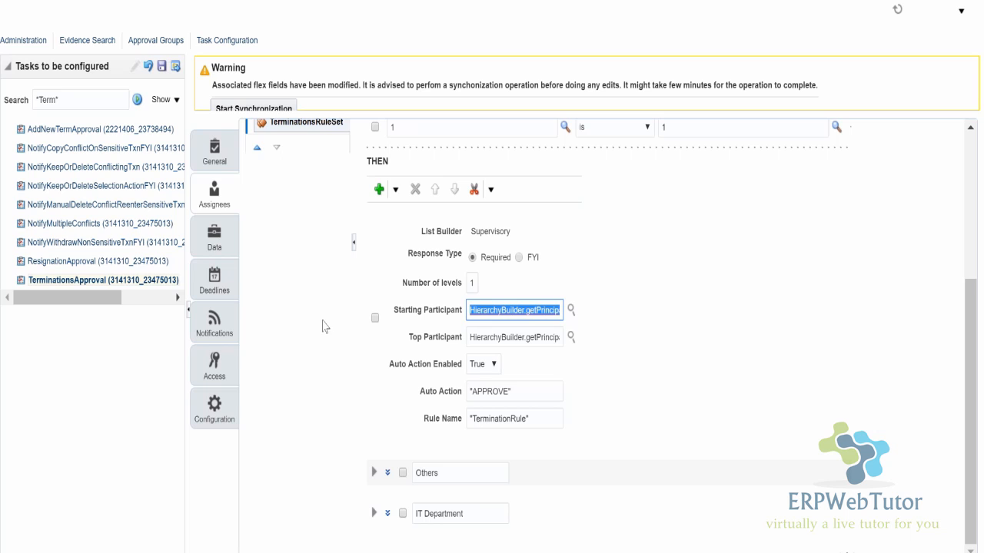
{"action": "scroll", "coordinate": [325, 336], "scroll_direction": "up", "scroll_amount": 2}
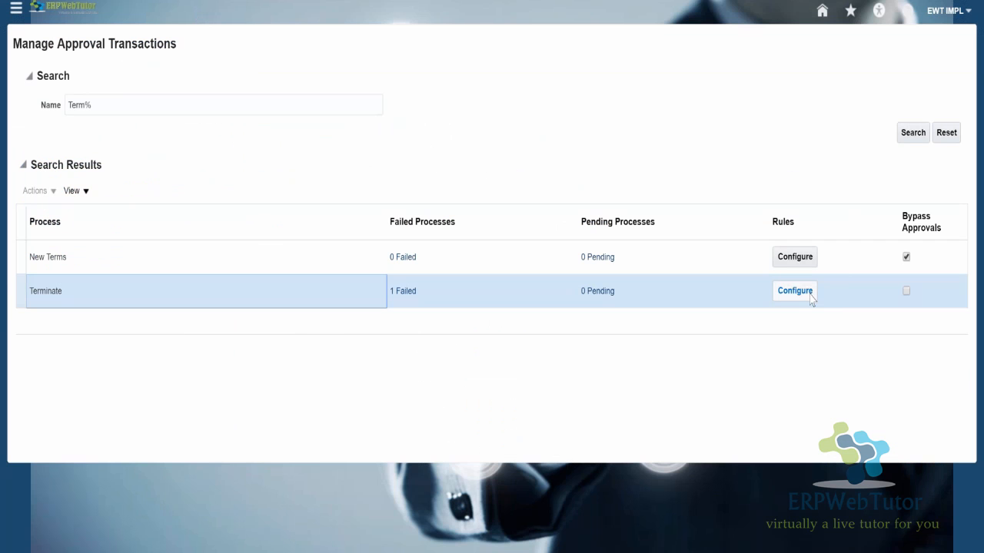
- Switch to Manage Approval Transactions, open the rule configuration for the Terminate process, and display the ITDepartment rule's details
{"action": "left_click", "coordinate": [800, 296]}
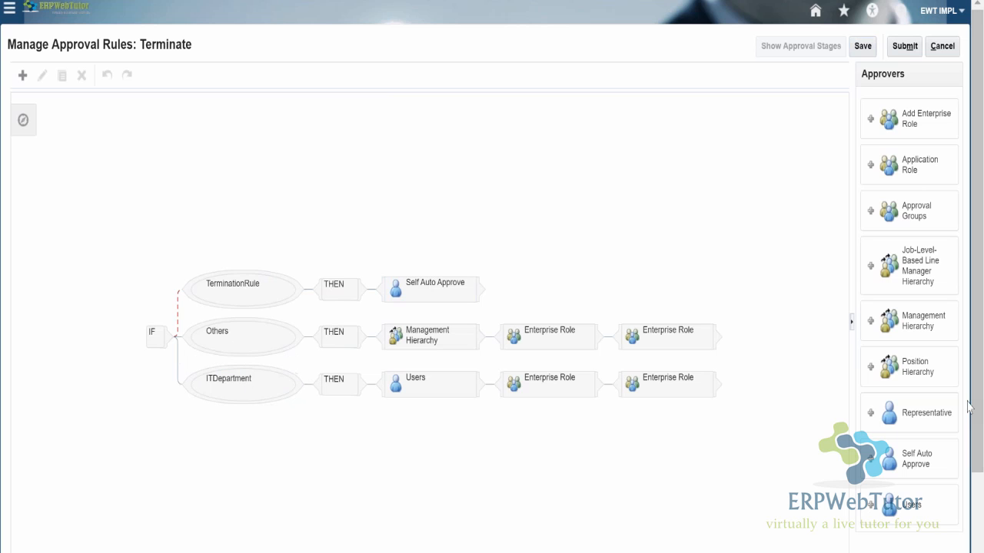
{"action": "scroll", "coordinate": [981, 415], "scroll_direction": "down", "scroll_amount": 3}
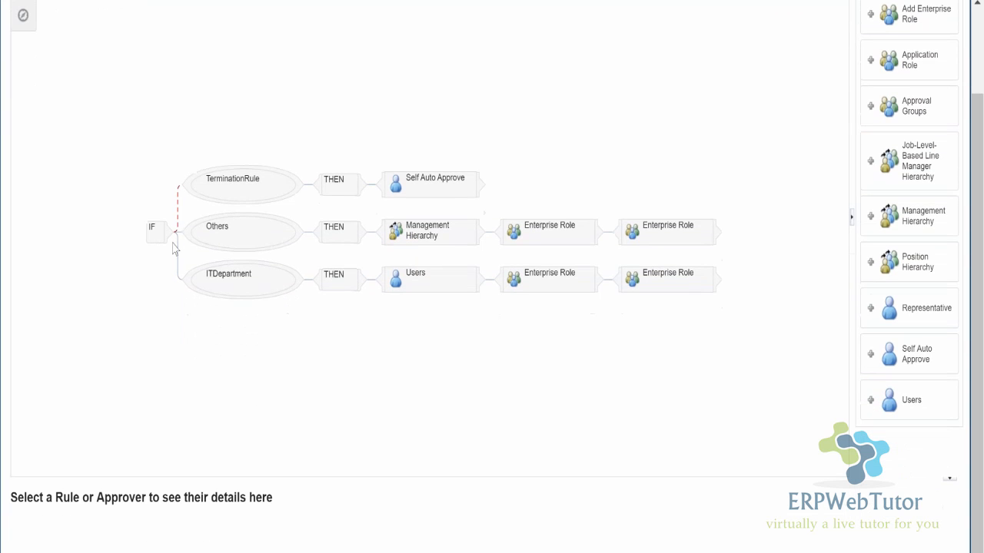
{"action": "left_click", "coordinate": [227, 281]}
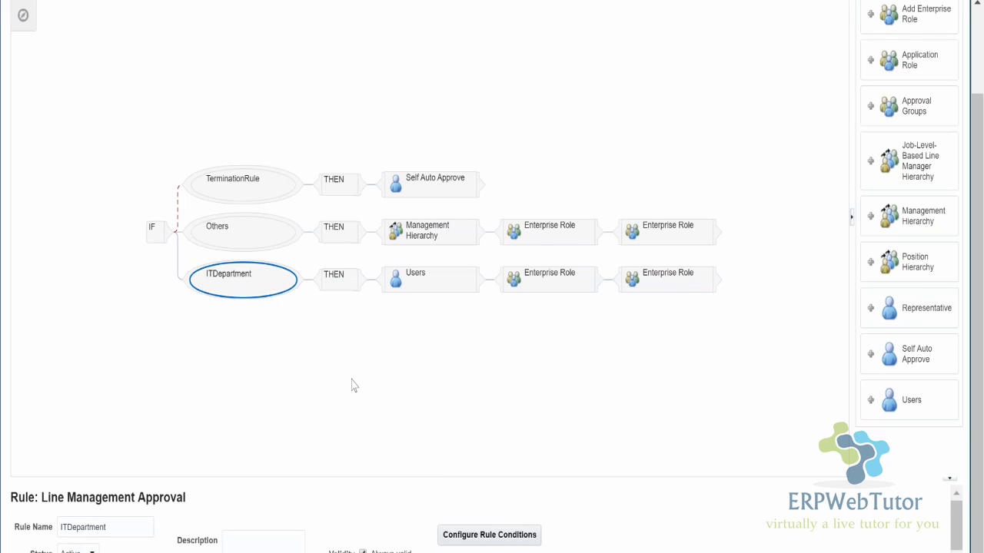
{"action": "left_click_drag", "start_coordinate": [979, 407], "coordinate": [979, 408]}
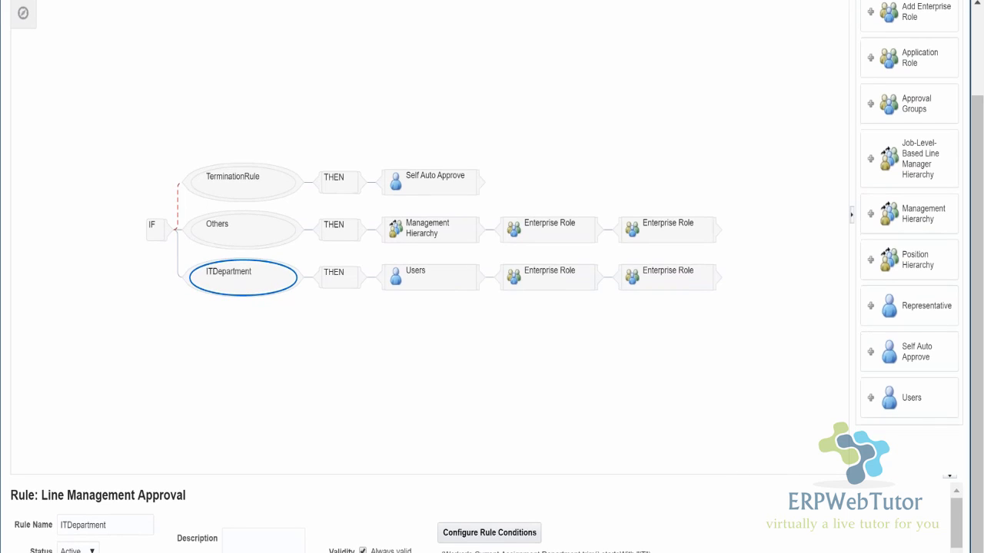
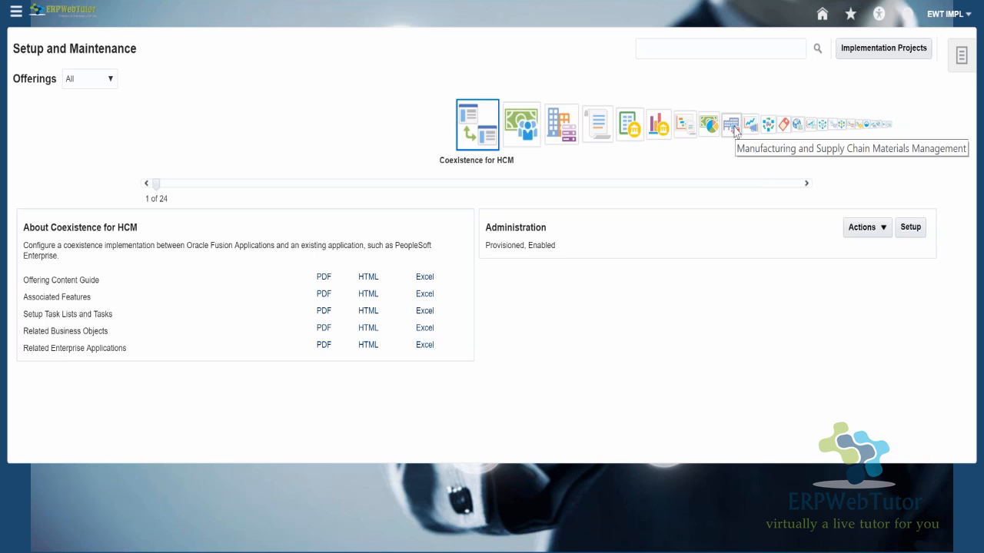
- Browse the offerings from Manufacturing and Supply Chain Materials Management through Value Chain Planning and Workforce Development, ending on Workforce Deployment
{"action": "left_click", "coordinate": [731, 125]}
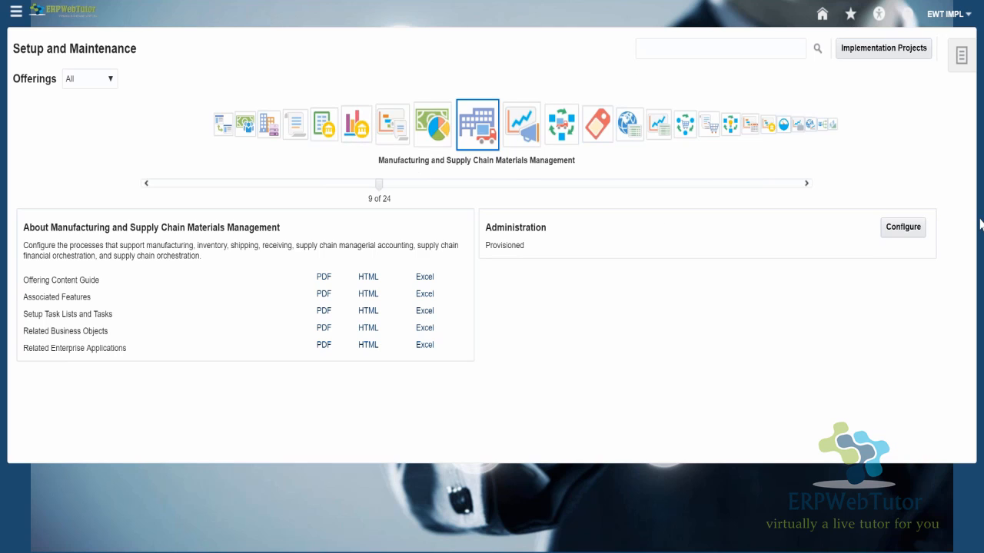
{"action": "left_click", "coordinate": [811, 126]}
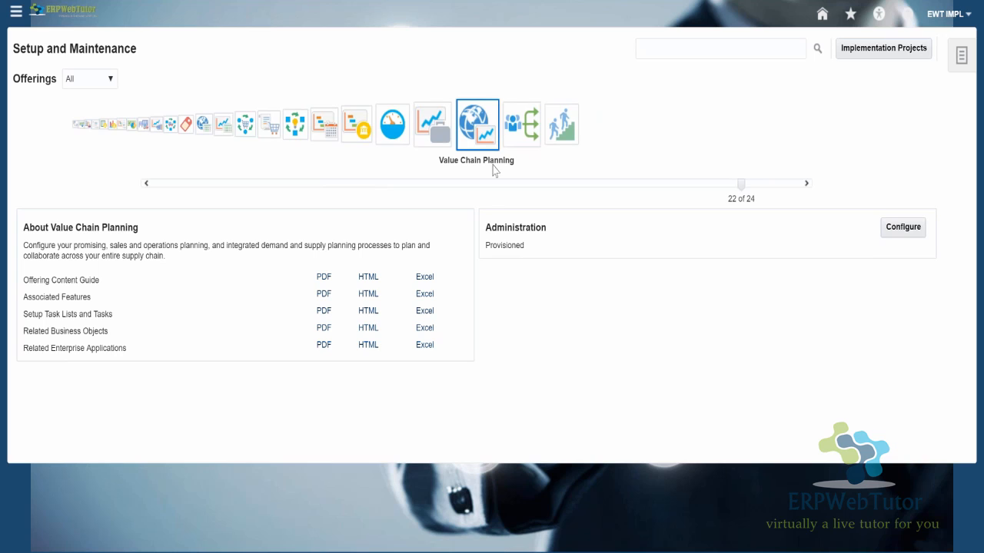
{"action": "left_click", "coordinate": [513, 130]}
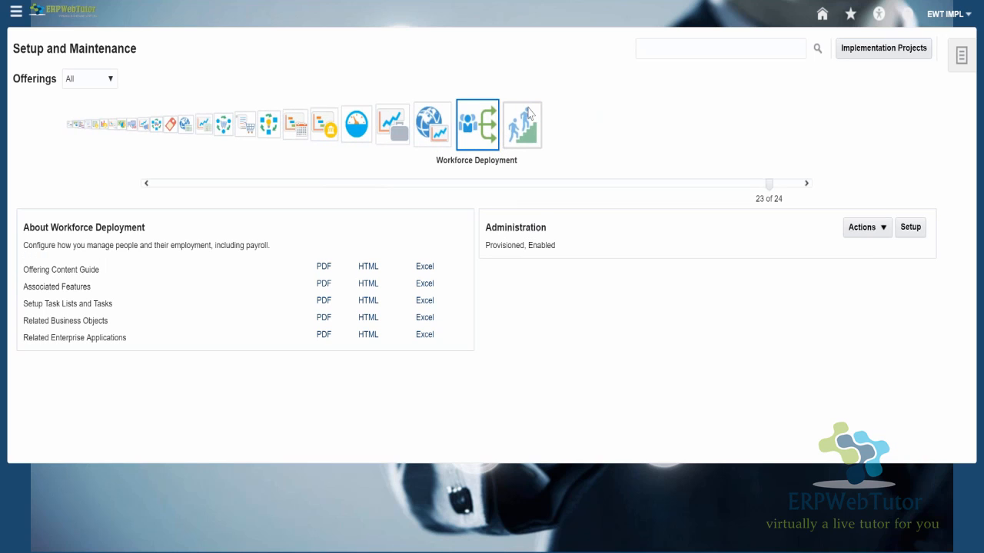
{"action": "left_click", "coordinate": [529, 115]}
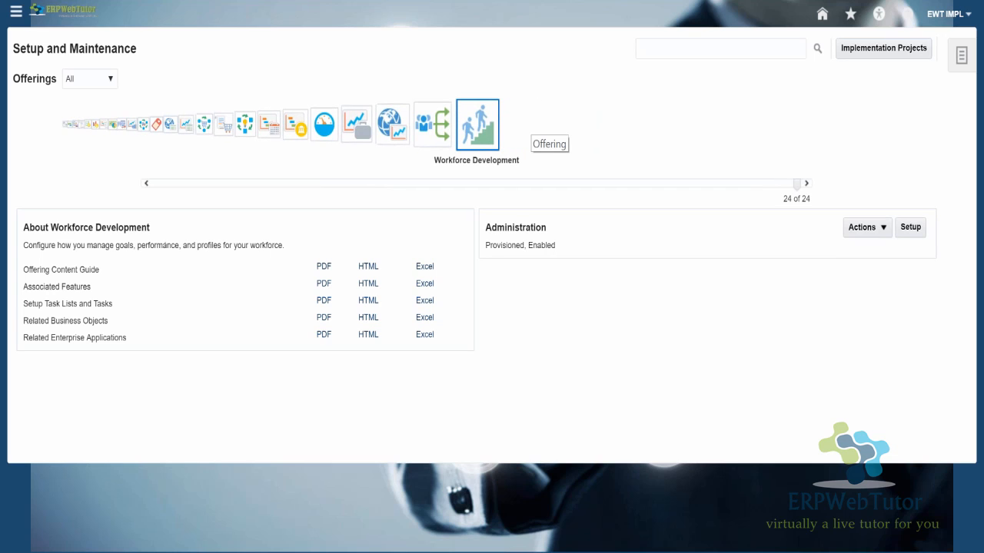
{"action": "left_click", "coordinate": [439, 127]}
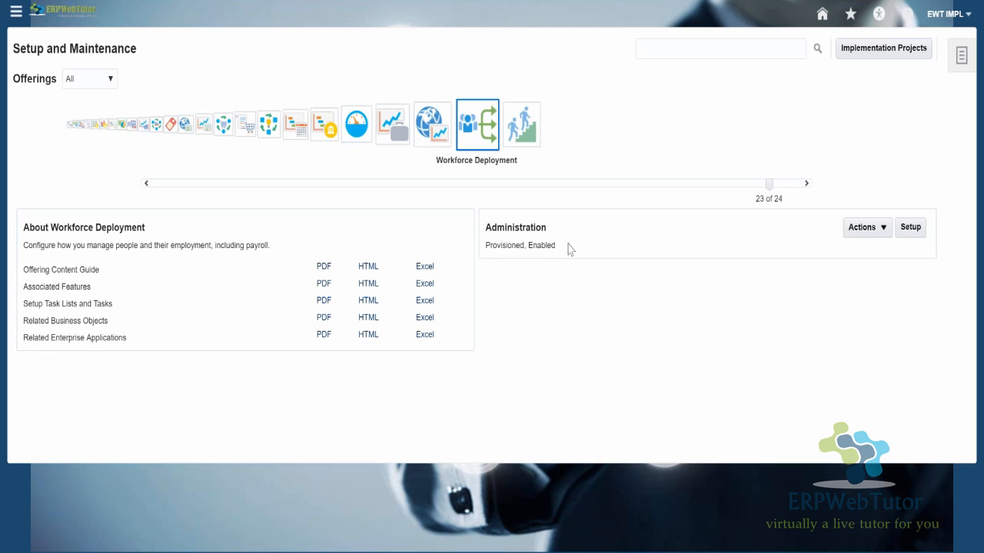
- Check the provisioned and enabled status of the Workforce Deployment offering and open its configuration for changes
{"action": "left_click_drag", "start_coordinate": [555, 246], "coordinate": [485, 248]}
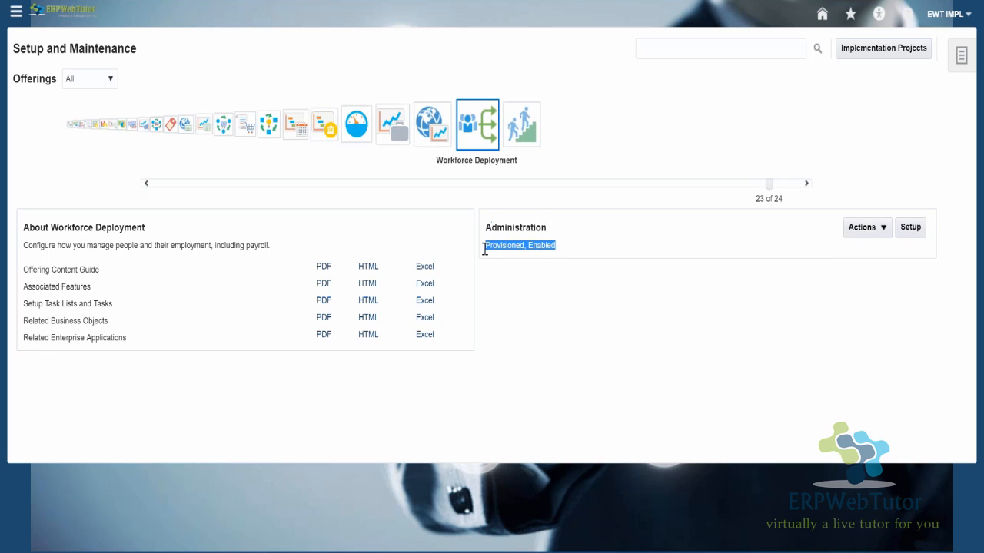
{"action": "left_click", "coordinate": [553, 270]}
{"action": "left_click_drag", "start_coordinate": [487, 244], "coordinate": [525, 251]}
{"action": "left_click_drag", "start_coordinate": [529, 248], "coordinate": [556, 251]}
{"action": "left_click", "coordinate": [874, 229]}
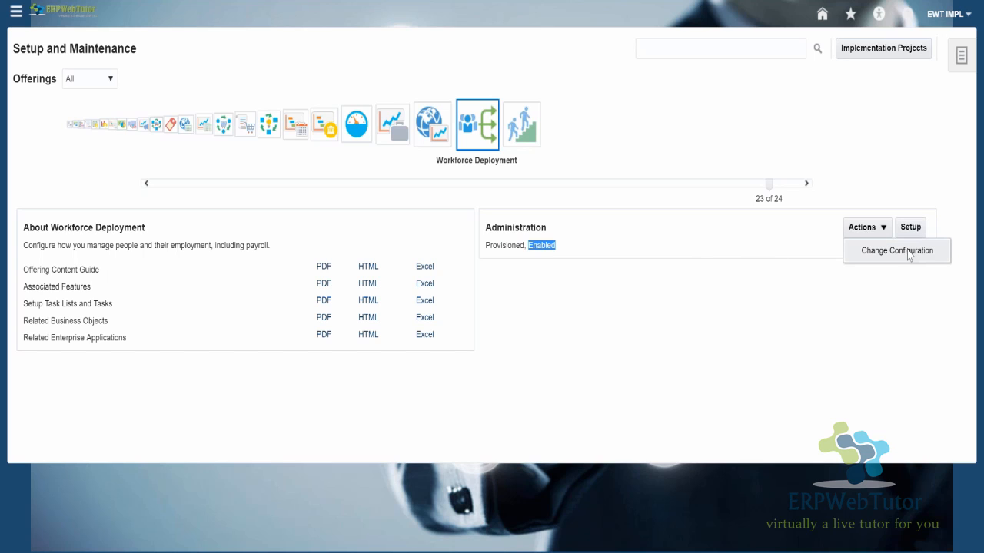
{"action": "left_click", "coordinate": [896, 251]}
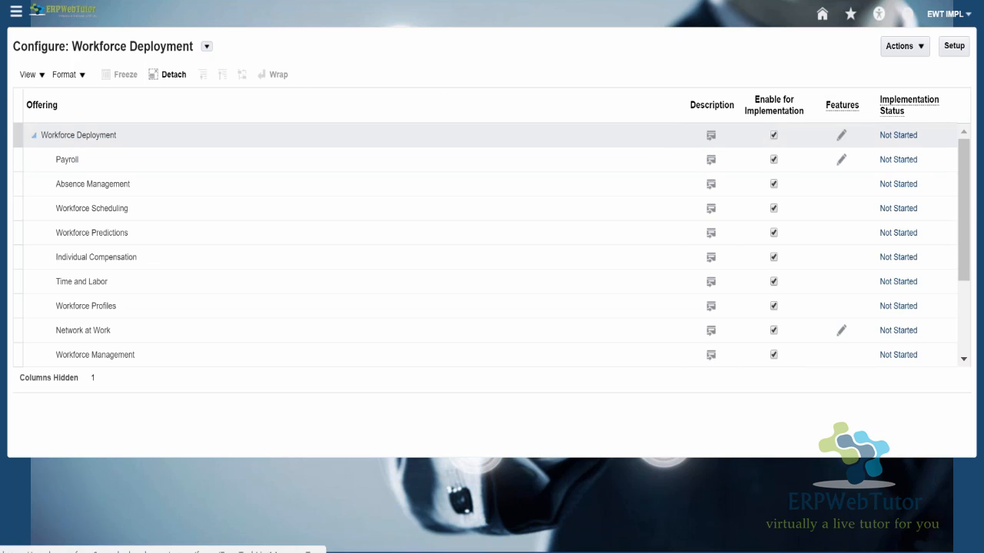
- Examine the functional areas under Workforce Deployment and their Enable for Implementation settings, down to Human Resources Business Intelligence Analytics
{"action": "left_click", "coordinate": [75, 160]}
{"action": "left_click", "coordinate": [116, 184]}
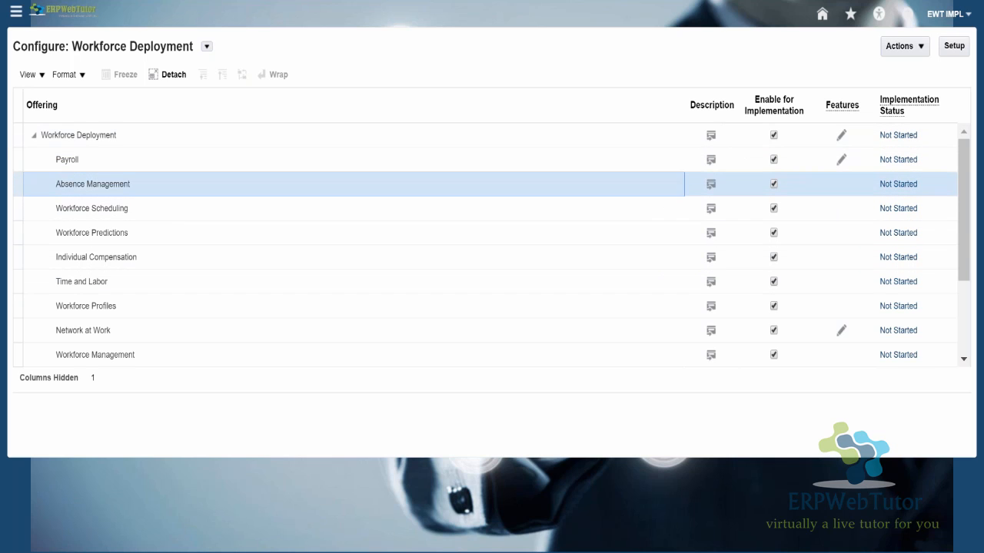
{"action": "left_click", "coordinate": [125, 235]}
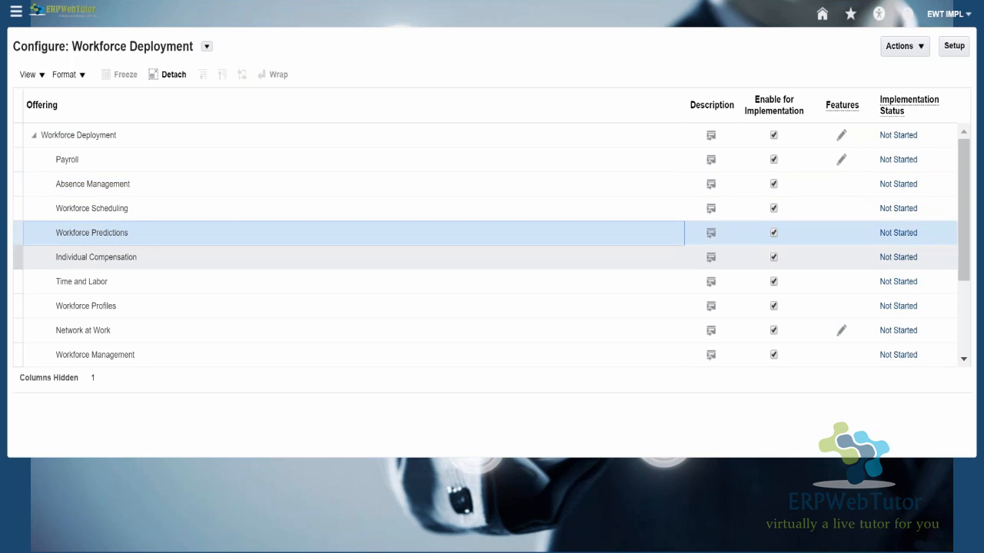
{"action": "left_click", "coordinate": [77, 259]}
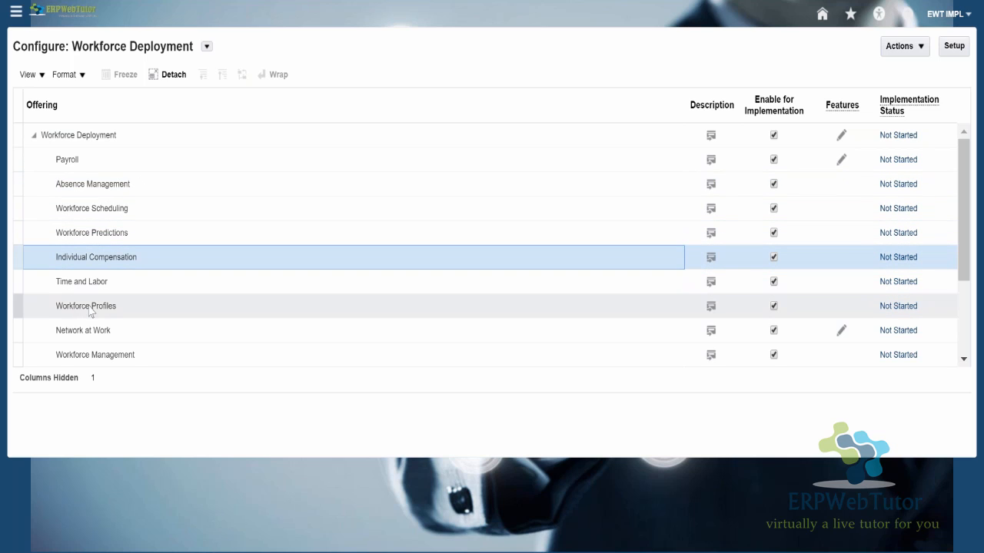
{"action": "left_click", "coordinate": [86, 285]}
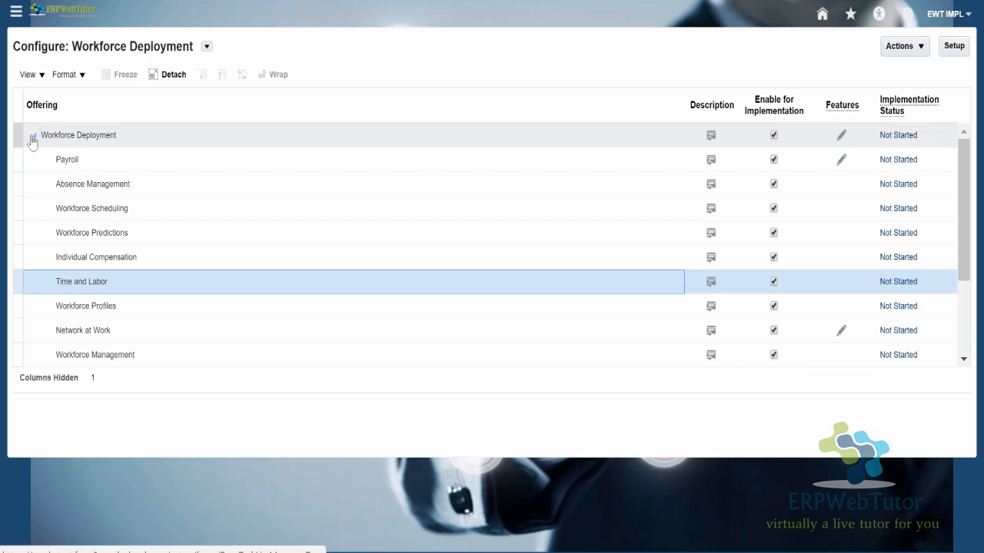
{"action": "left_click_drag", "start_coordinate": [965, 240], "coordinate": [961, 197]}
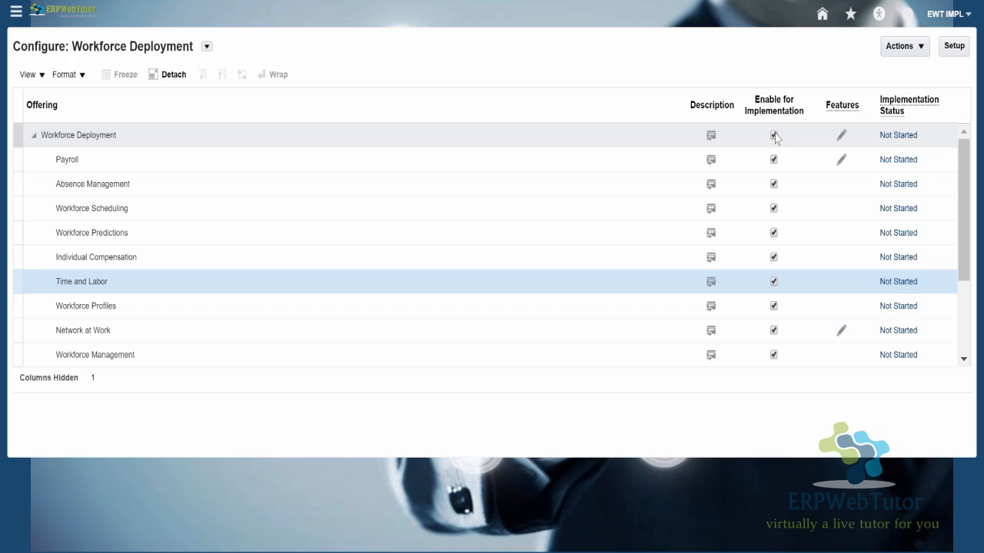
{"action": "left_click", "coordinate": [120, 139]}
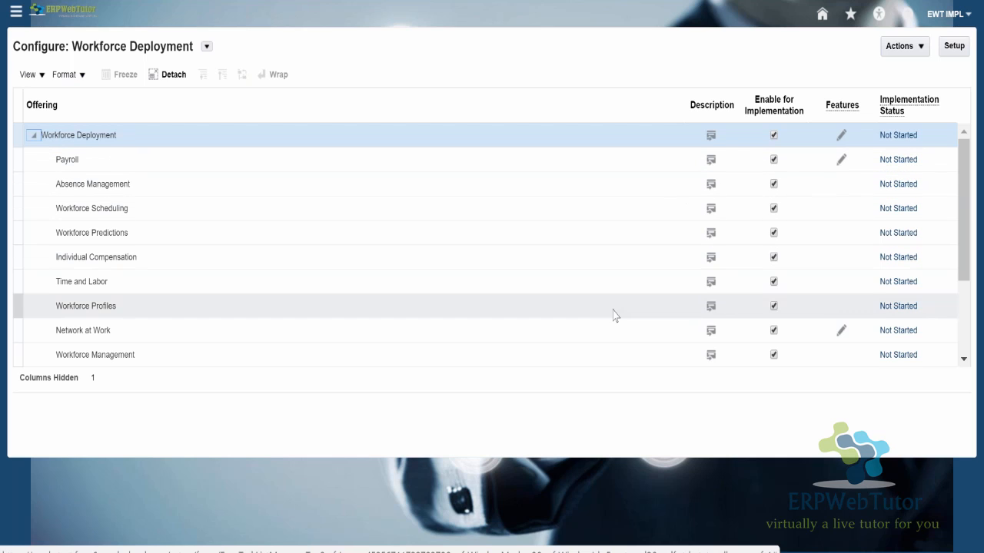
{"action": "scroll", "coordinate": [429, 240], "scroll_direction": "down", "scroll_amount": 3}
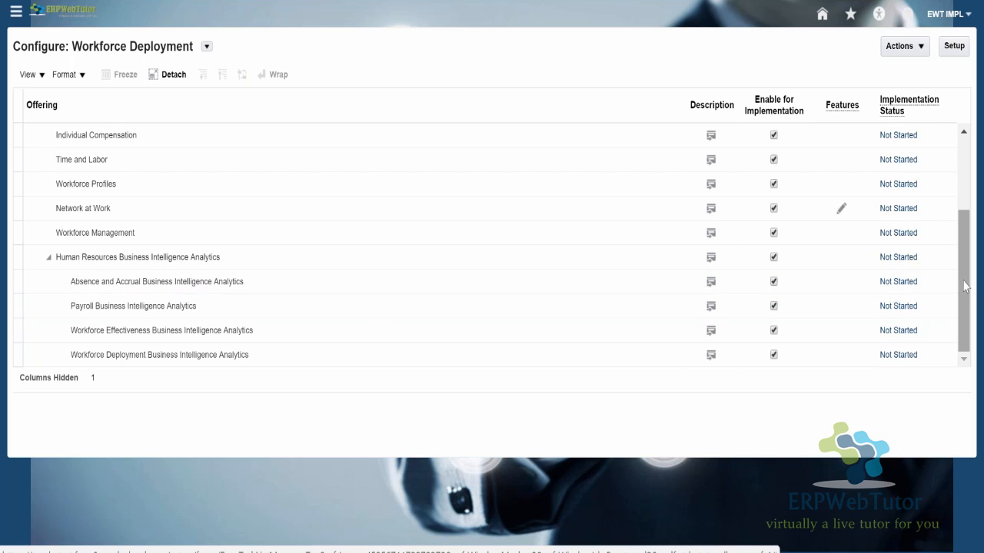
{"action": "mouse_move", "coordinate": [965, 286]}
{"action": "left_mouse_down"}
{"action": "mouse_move", "coordinate": [965, 193]}
{"action": "mouse_move", "coordinate": [965, 290]}
{"action": "left_mouse_up"}
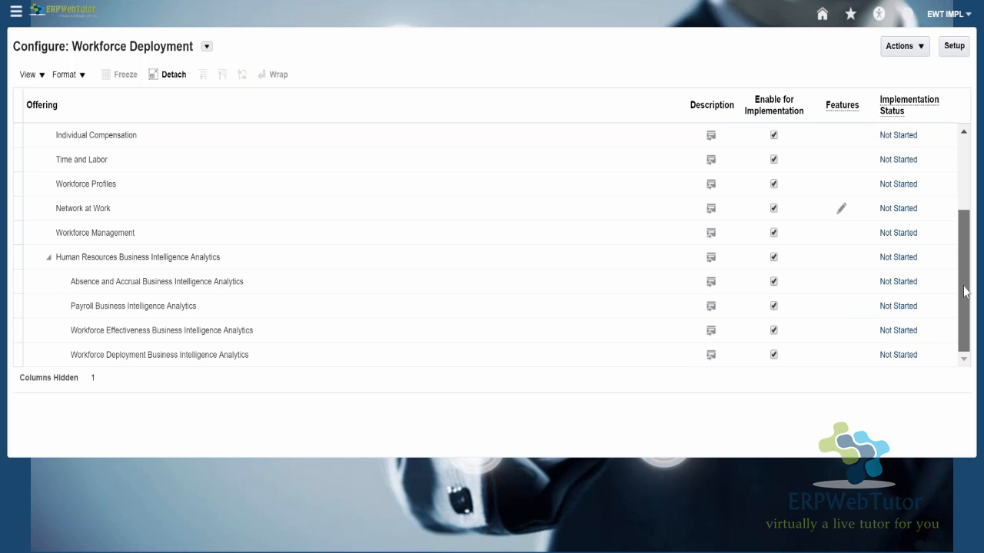
{"action": "left_click", "coordinate": [496, 284]}
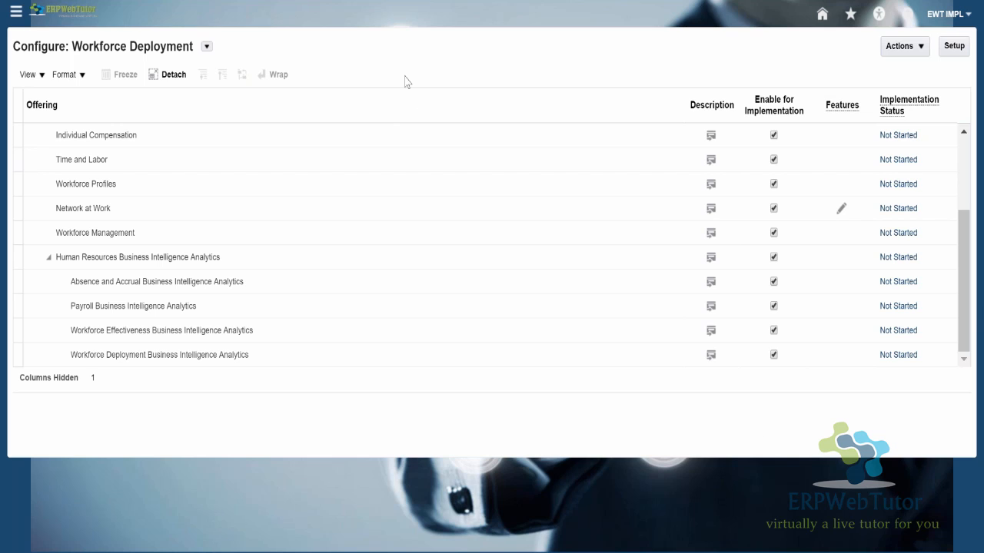
{"action": "left_click_drag", "start_coordinate": [968, 241], "coordinate": [954, 58]}
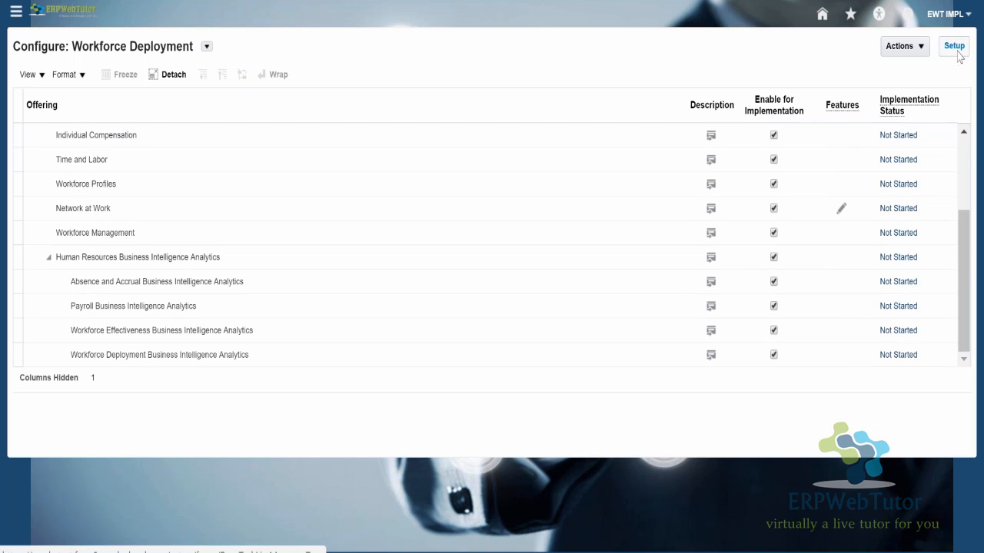
- Return to the Setup and Maintenance offerings, select Workforce Development, and open its setup
{"action": "left_click", "coordinate": [894, 52]}
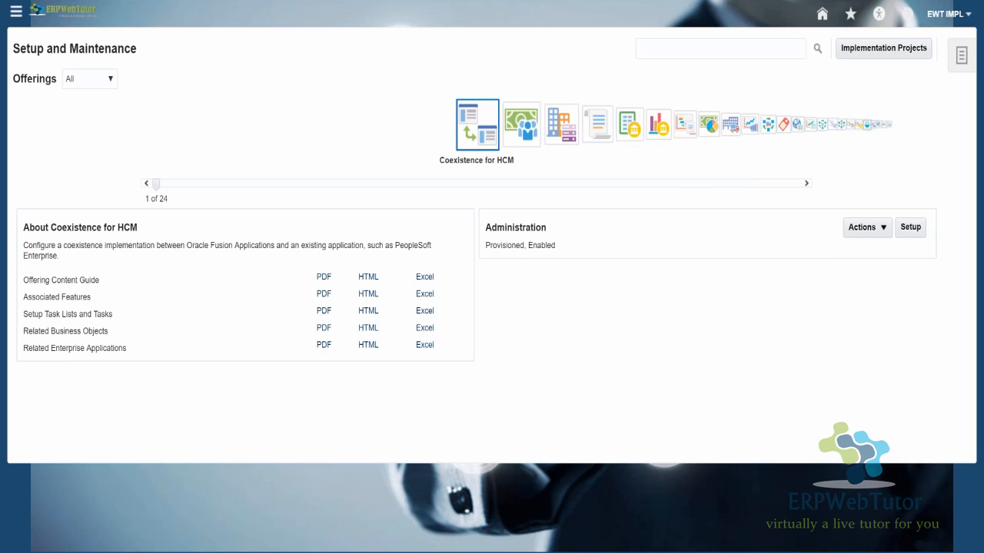
{"action": "left_click", "coordinate": [867, 124]}
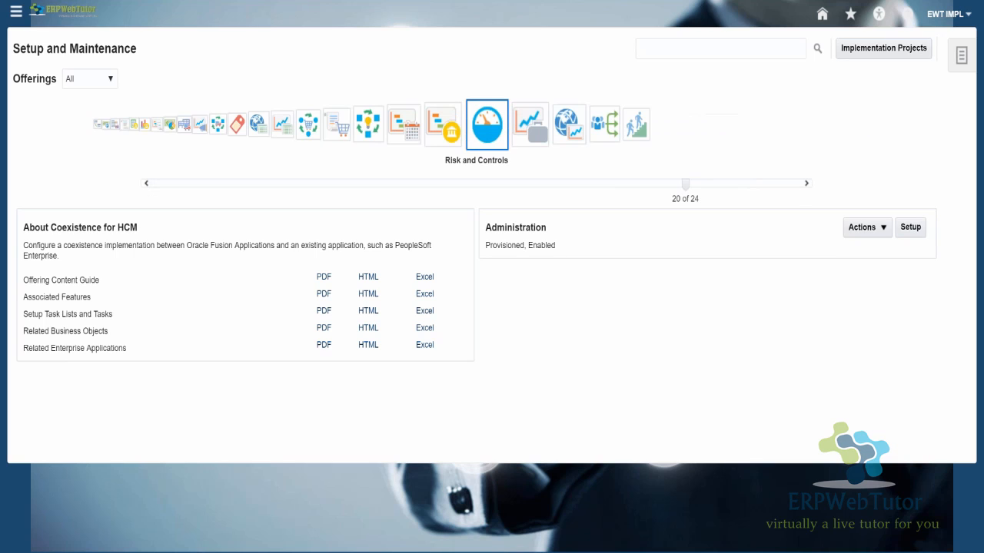
{"action": "left_click", "coordinate": [589, 126]}
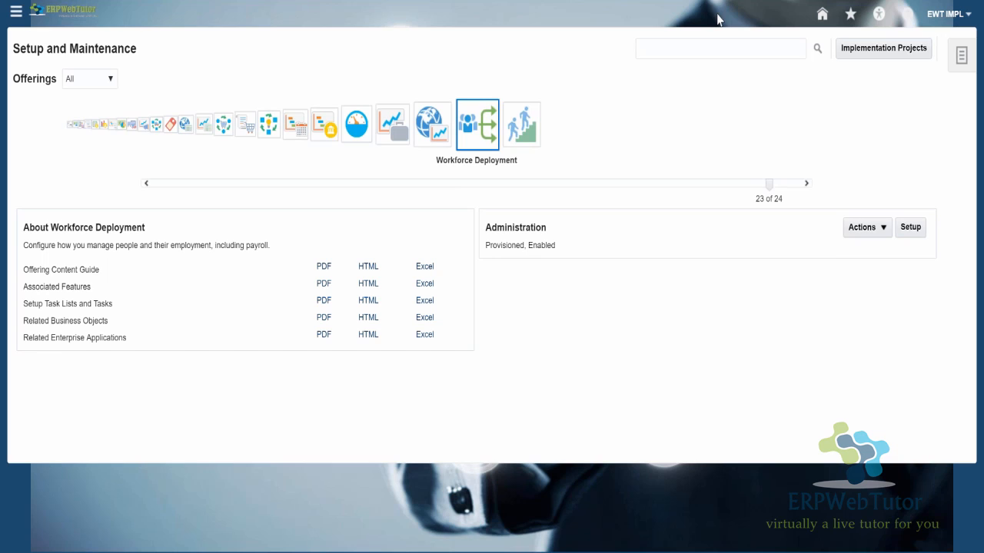
{"action": "left_click", "coordinate": [522, 132]}
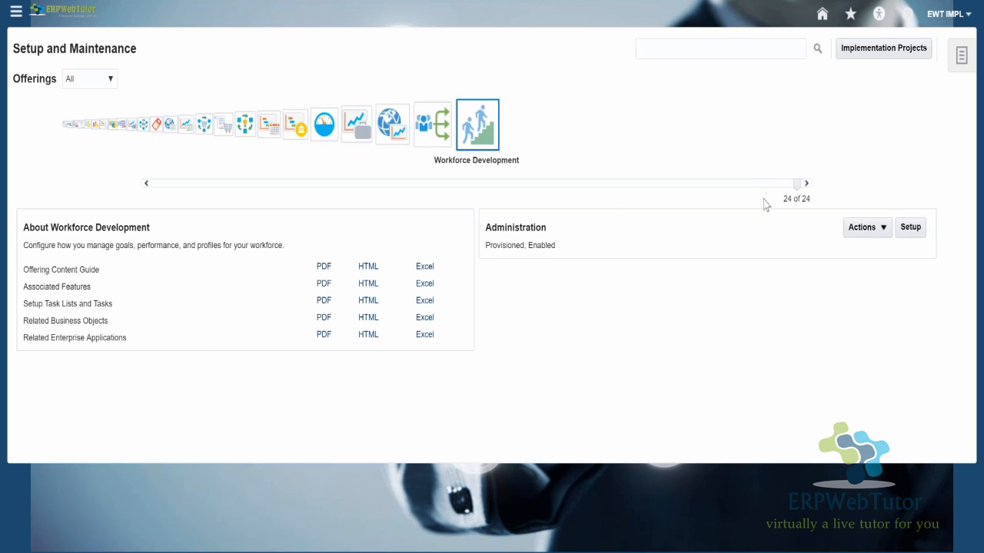
{"action": "left_click", "coordinate": [911, 227]}
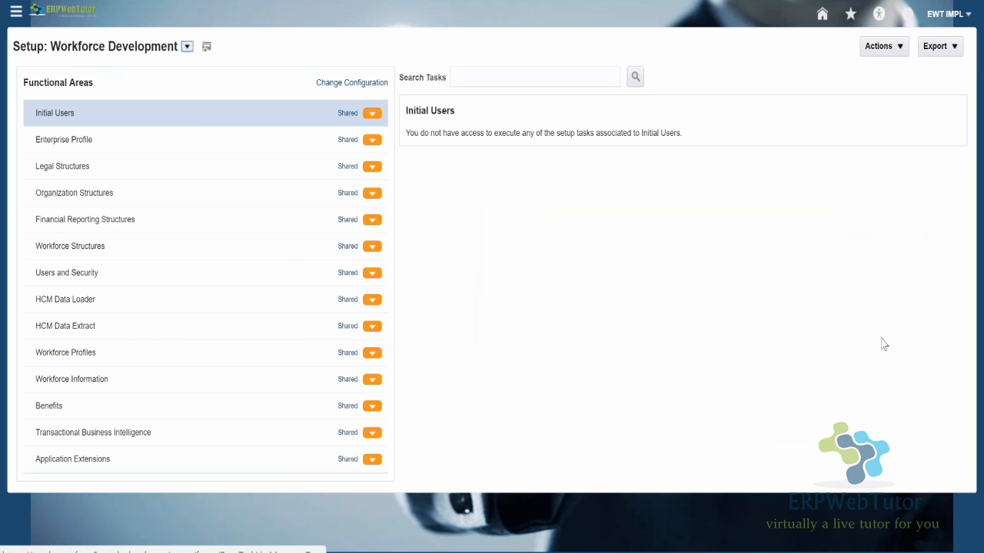
- View the available setup actions, review which Workforce Development areas are enabled in its configuration, and return to the setup
{"action": "left_click", "coordinate": [902, 48]}
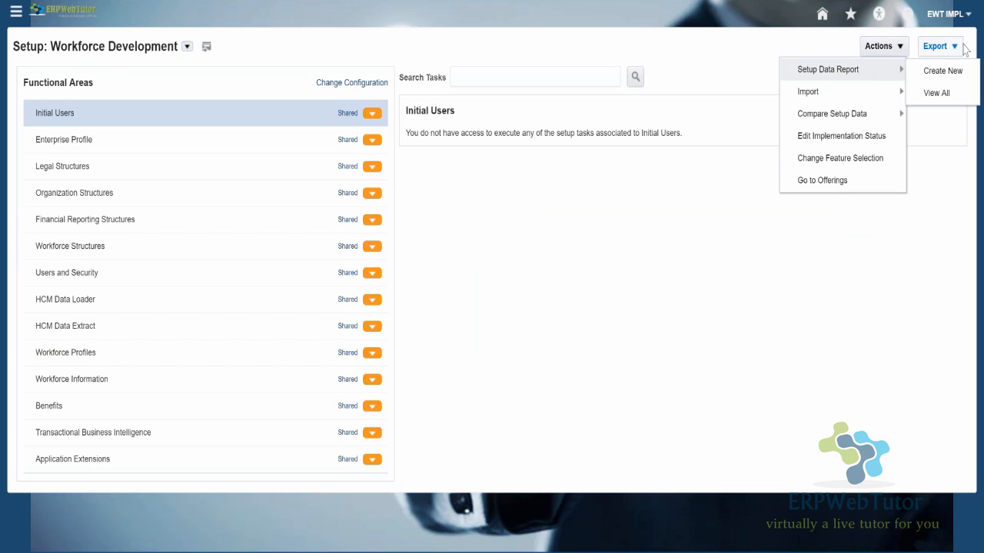
{"action": "left_click", "coordinate": [481, 299]}
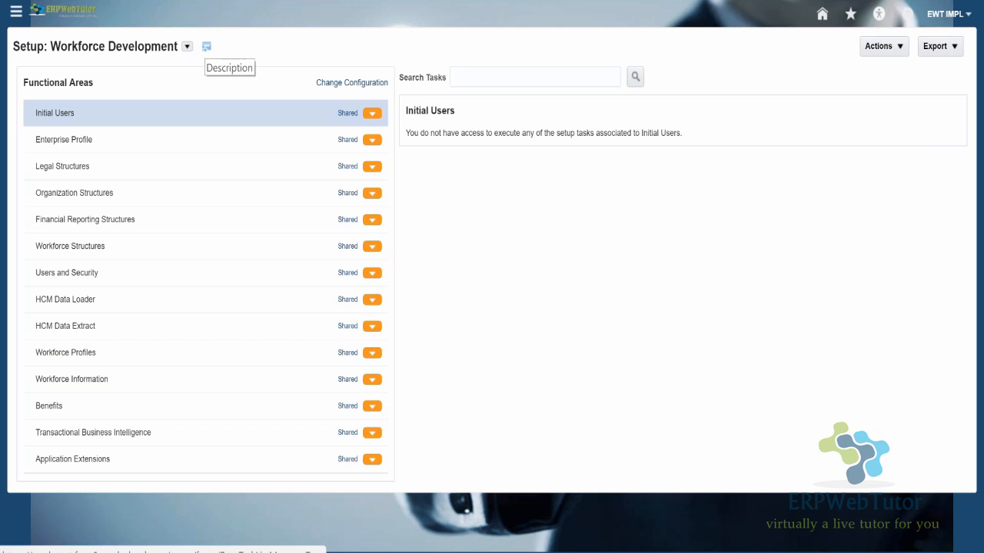
{"action": "left_click", "coordinate": [335, 86]}
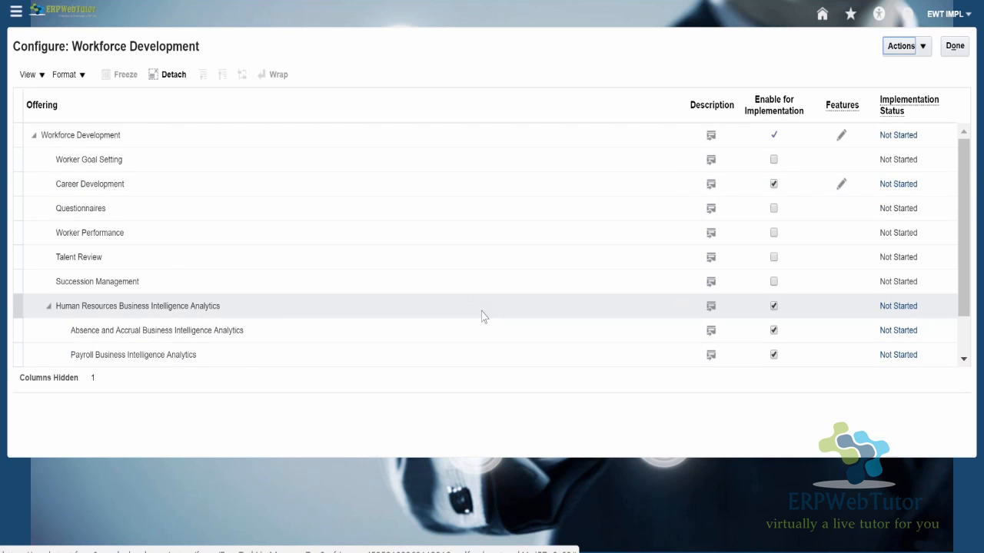
{"action": "scroll", "coordinate": [480, 314], "scroll_direction": "down", "scroll_amount": 1}
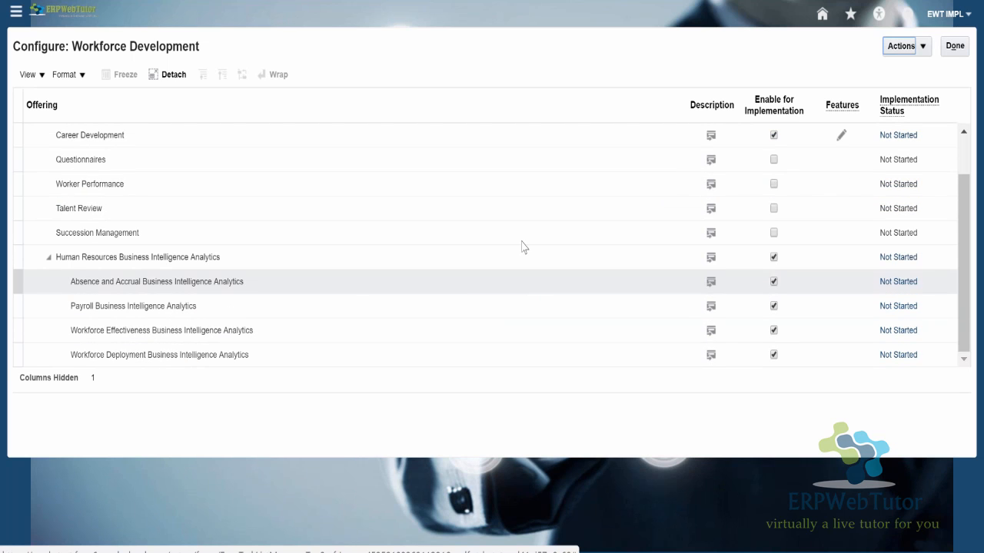
{"action": "scroll", "coordinate": [373, 231], "scroll_direction": "up", "scroll_amount": 1}
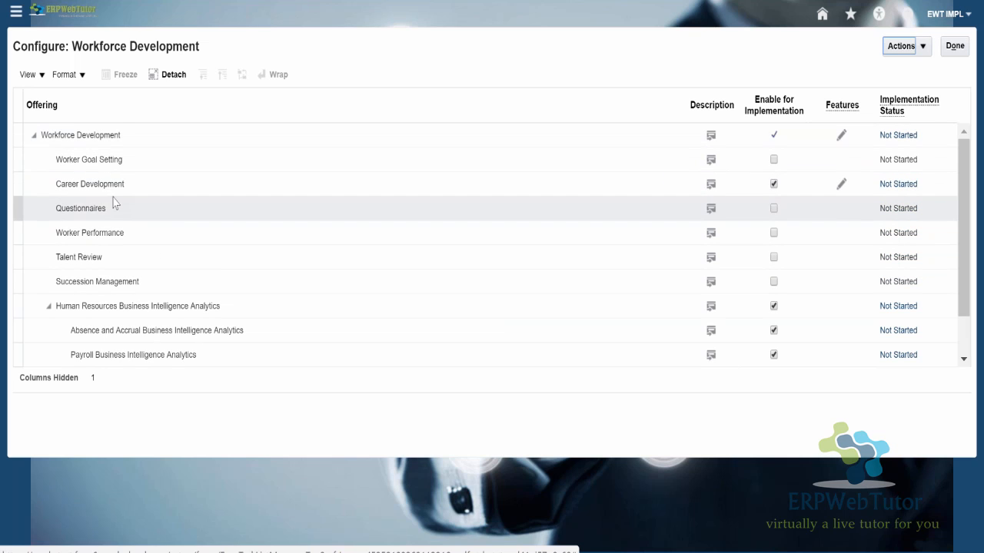
{"action": "left_click", "coordinate": [103, 247]}
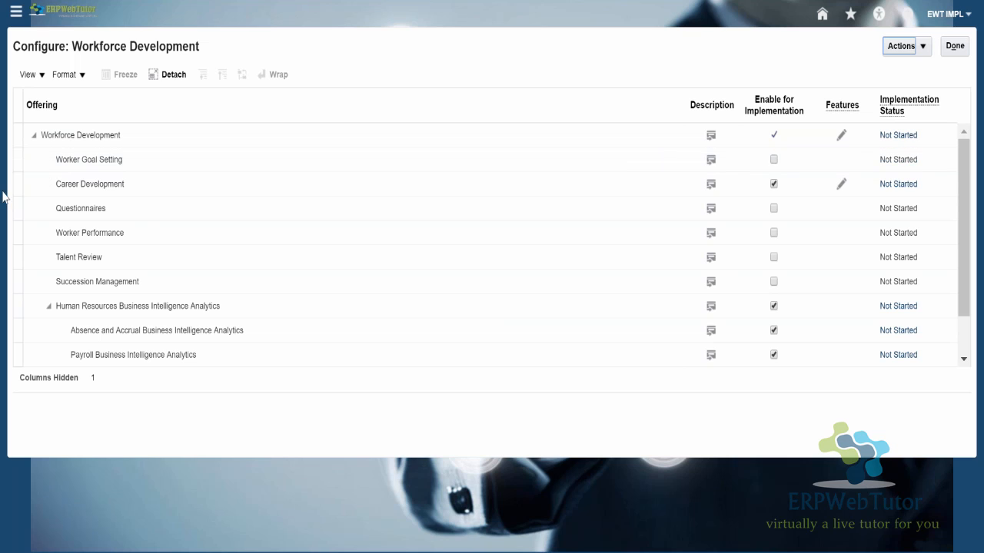
{"action": "left_click", "coordinate": [111, 183]}
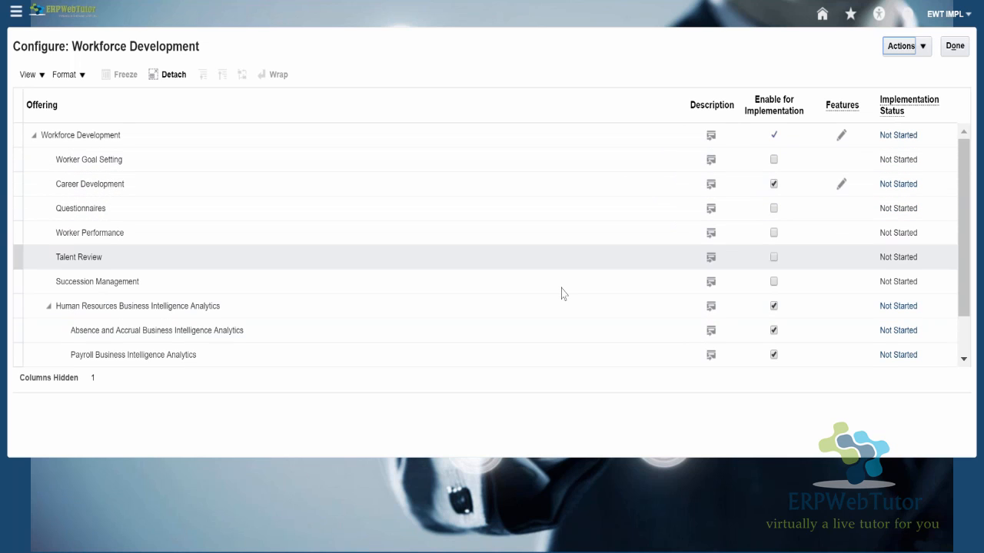
{"action": "left_click", "coordinate": [955, 46]}
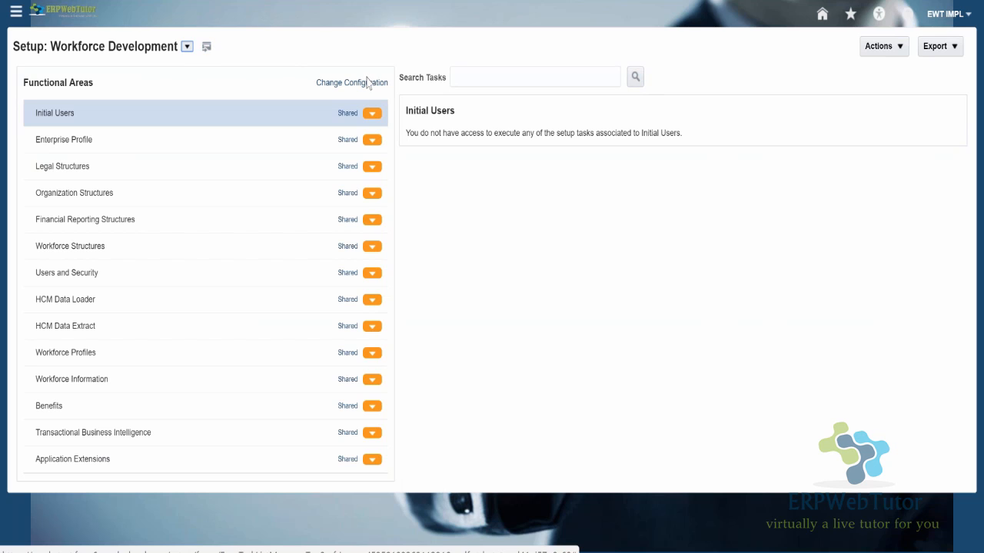
- Switch the setup to the Compensation Management offering, then view and close its description
{"action": "left_click", "coordinate": [187, 46]}
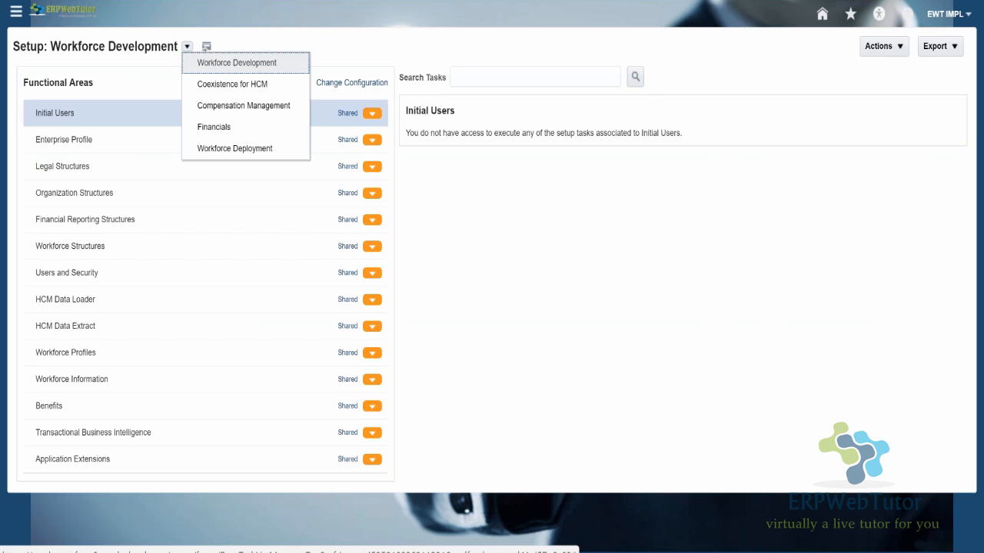
{"action": "left_click", "coordinate": [217, 107]}
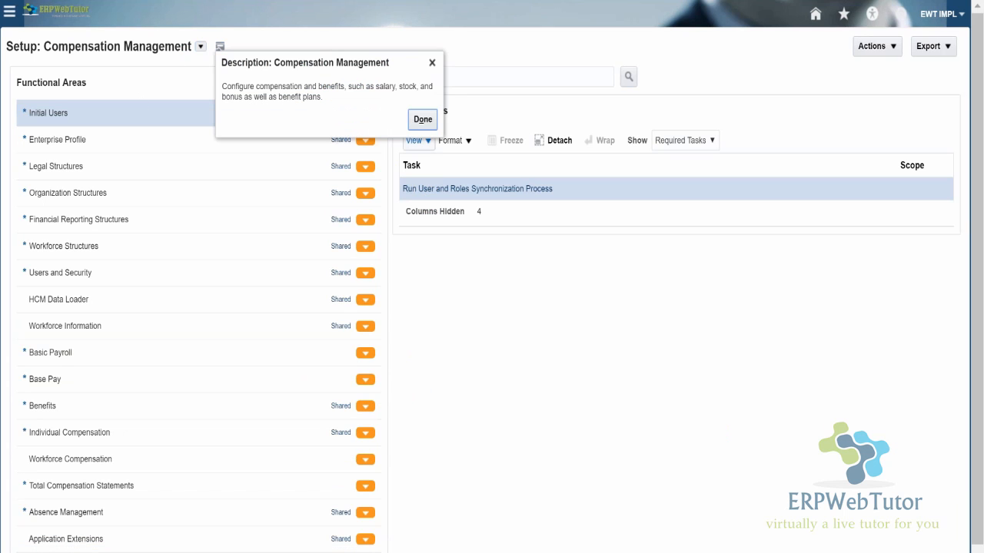
{"action": "left_click", "coordinate": [600, 166]}
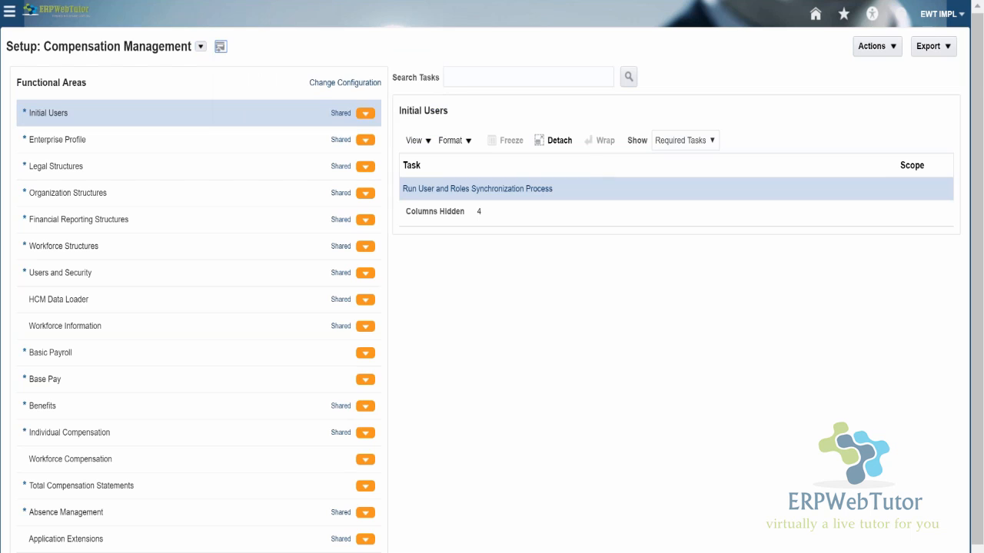
- Return to the Setup and Maintenance offerings, select Compensation Management, and open its setup
{"action": "left_click", "coordinate": [889, 54]}
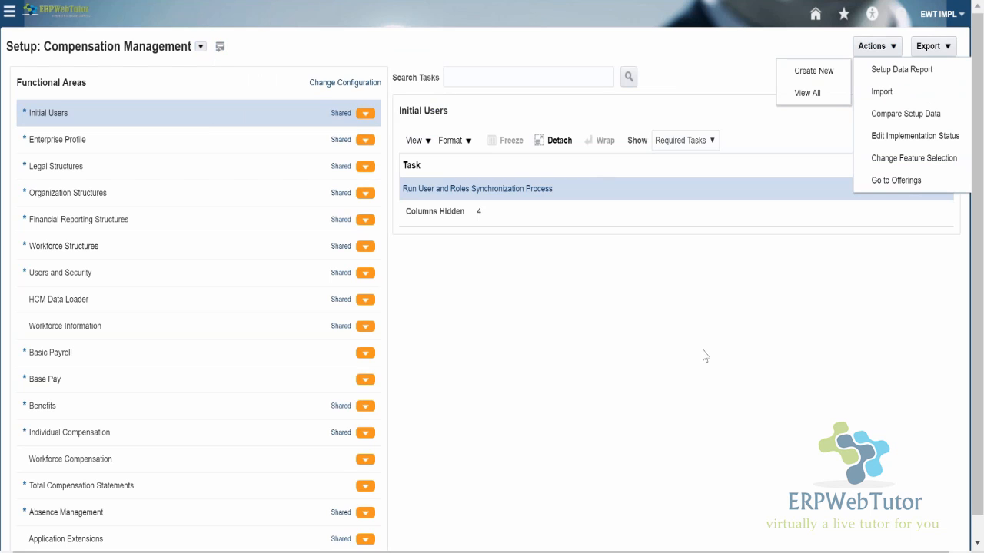
{"action": "left_click", "coordinate": [881, 183]}
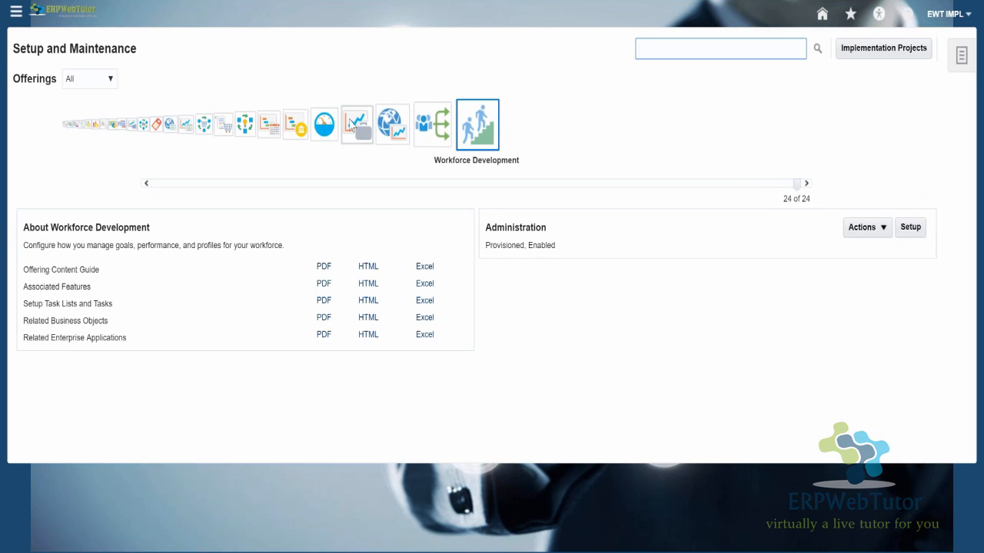
{"action": "left_click", "coordinate": [67, 126]}
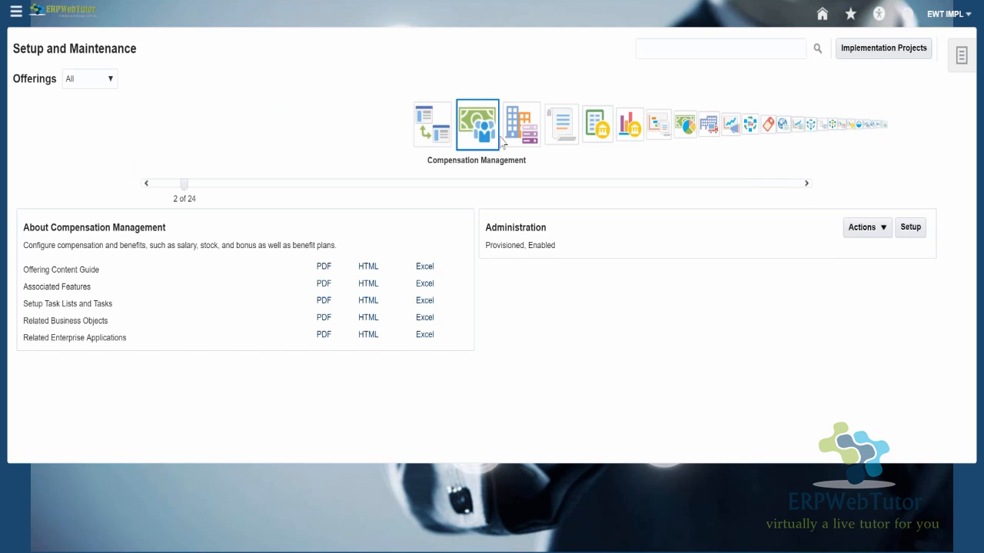
{"action": "left_click", "coordinate": [916, 232]}
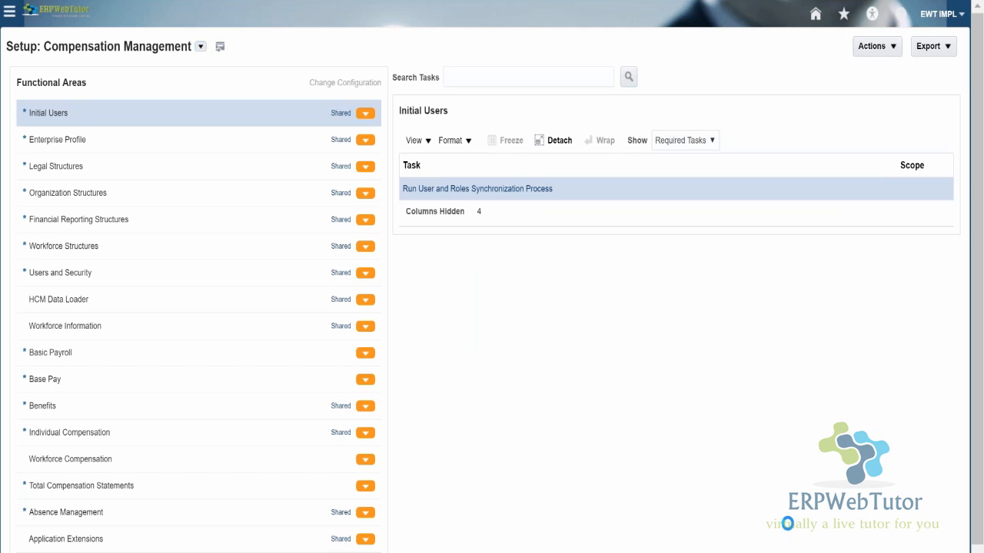
- Review the Compensation Management configuration, including Absence Management, Benefits and Workforce Compensation, and close it
{"action": "left_click", "coordinate": [345, 83]}
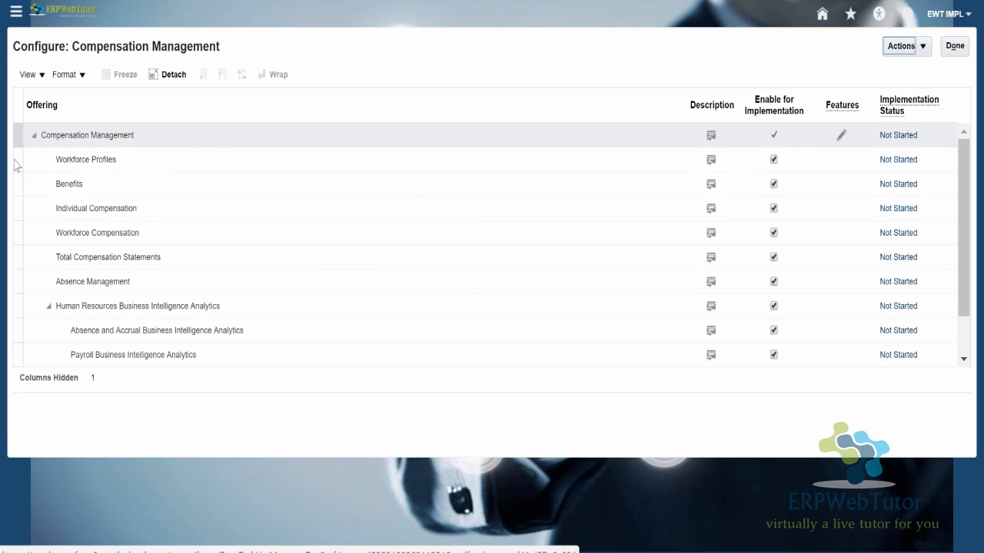
{"action": "left_click", "coordinate": [70, 283]}
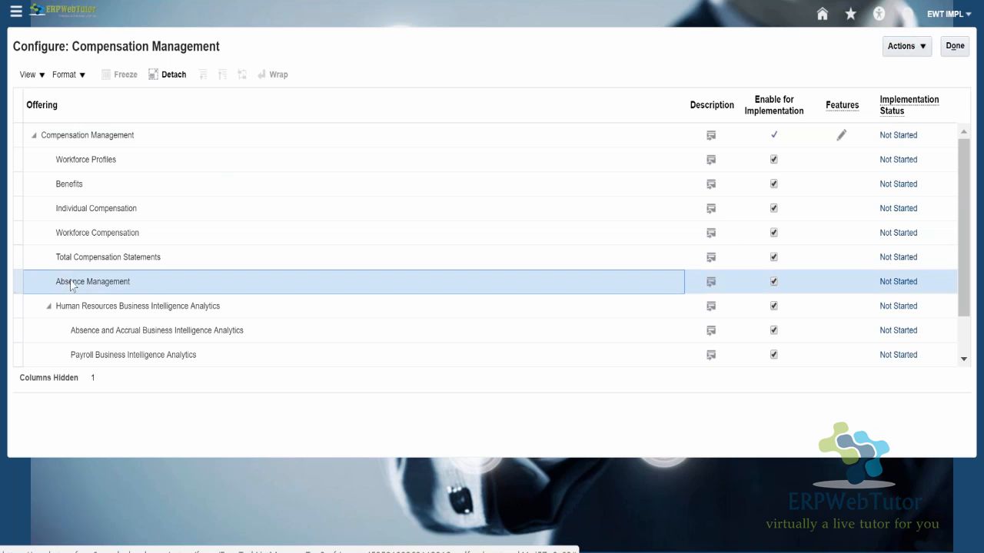
{"action": "left_click", "coordinate": [96, 187]}
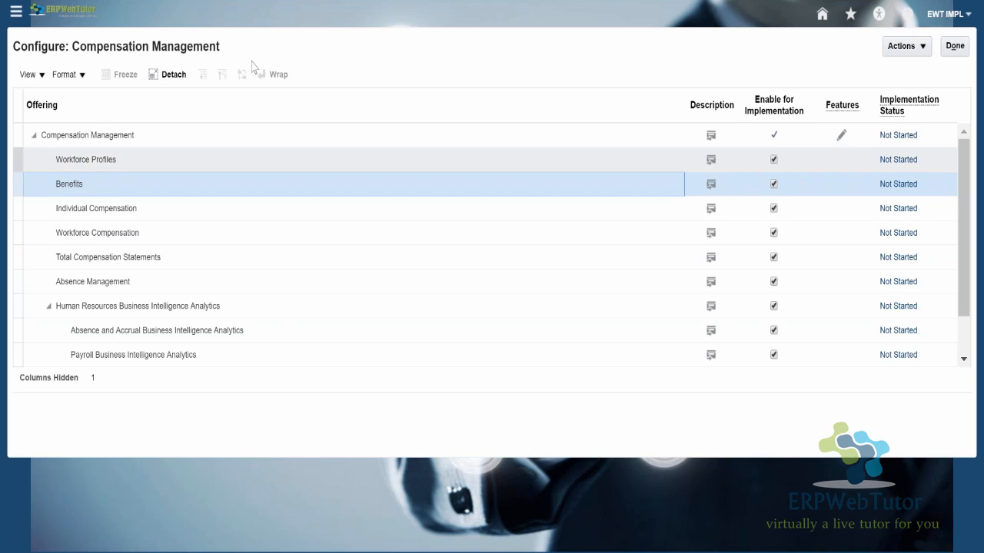
{"action": "left_click", "coordinate": [80, 237]}
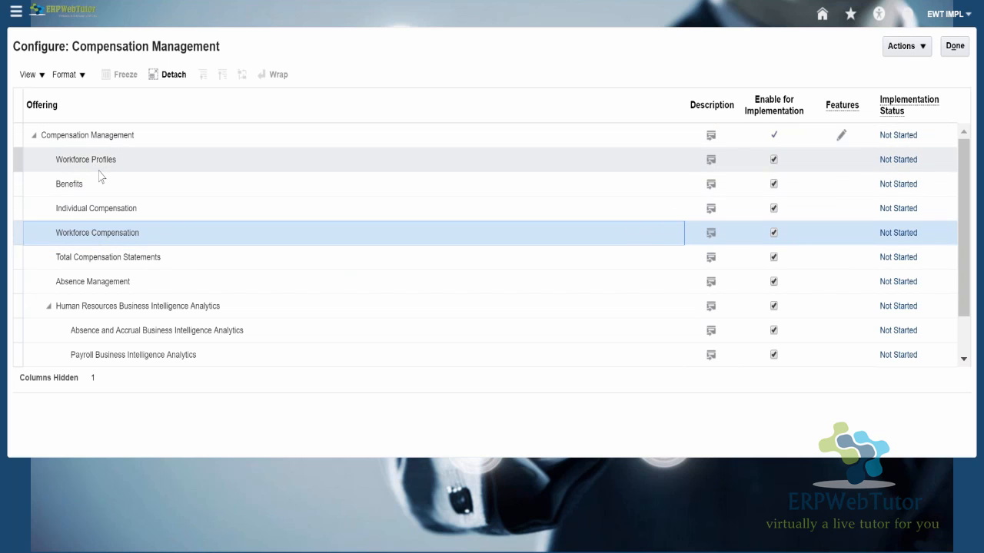
{"action": "left_click", "coordinate": [83, 287]}
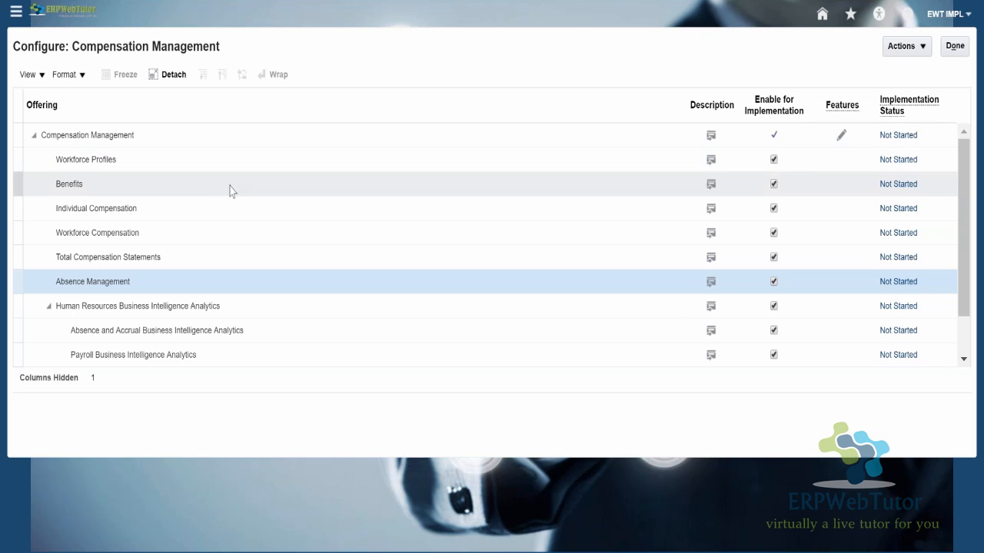
{"action": "left_click", "coordinate": [954, 46]}
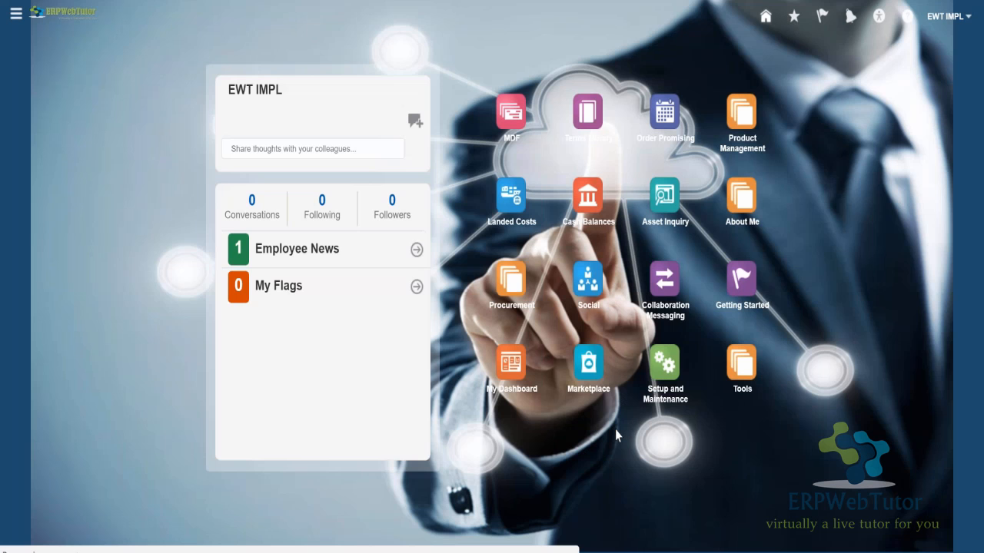
- From Setup and Maintenance, start an implementation project named AM TRN Implementation Project with the same description, and continue to its offering selection
{"action": "left_click", "coordinate": [666, 371]}
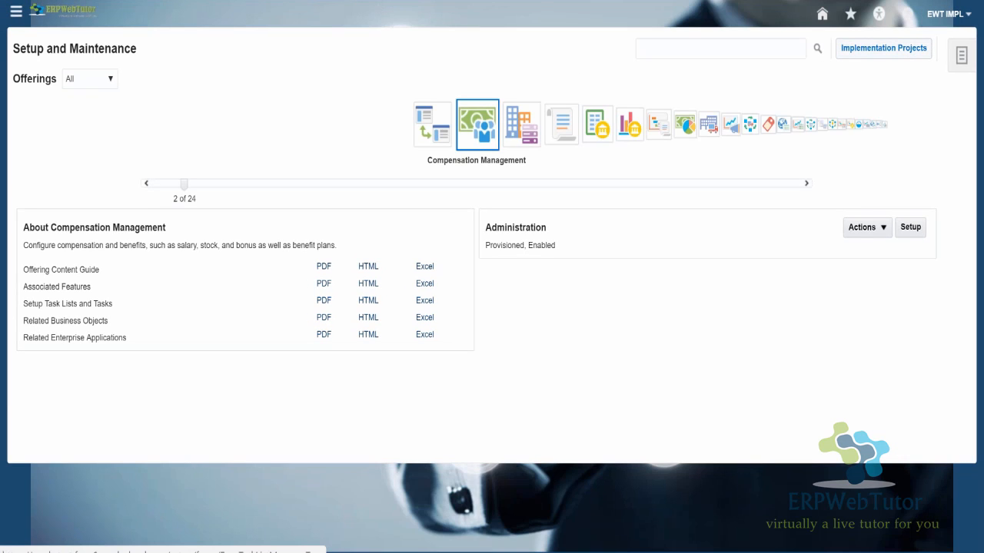
{"action": "left_click", "coordinate": [886, 51]}
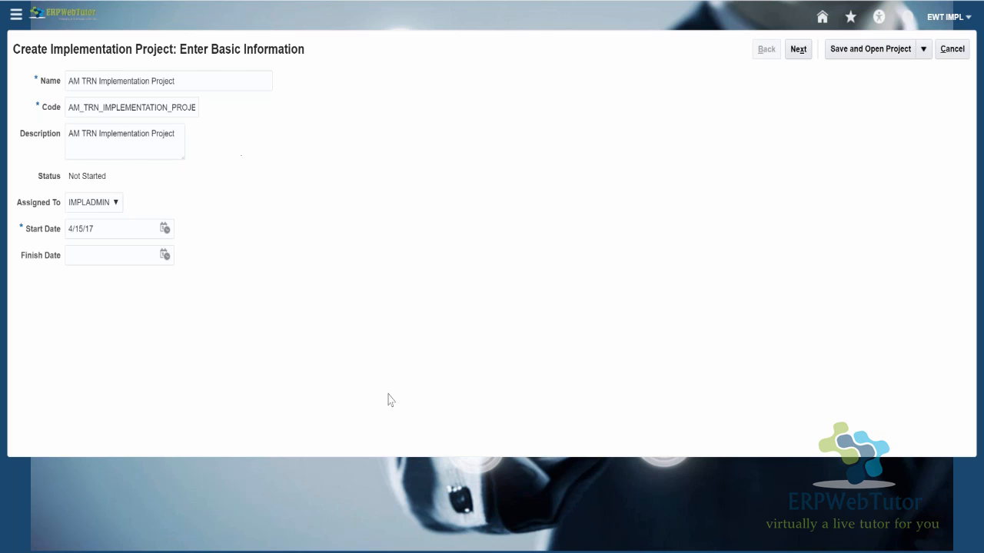
{"action": "mouse_move", "coordinate": [549, 552]}
{"action": "left_click", "coordinate": [799, 51]}
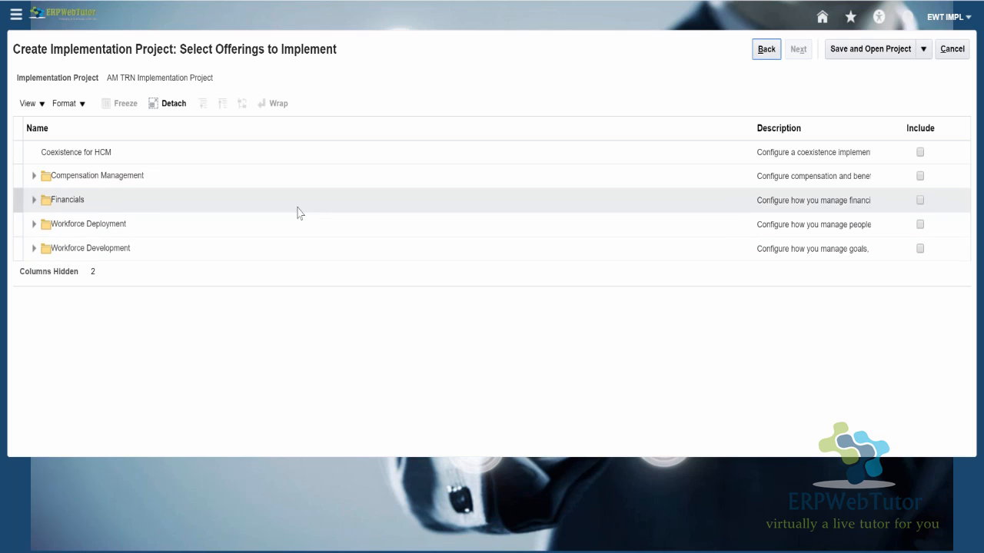
- Include the Workforce Deployment offering in the project with its Workforce Management, Workforce Profiles and Workforce Scheduling areas
{"action": "left_click", "coordinate": [920, 225]}
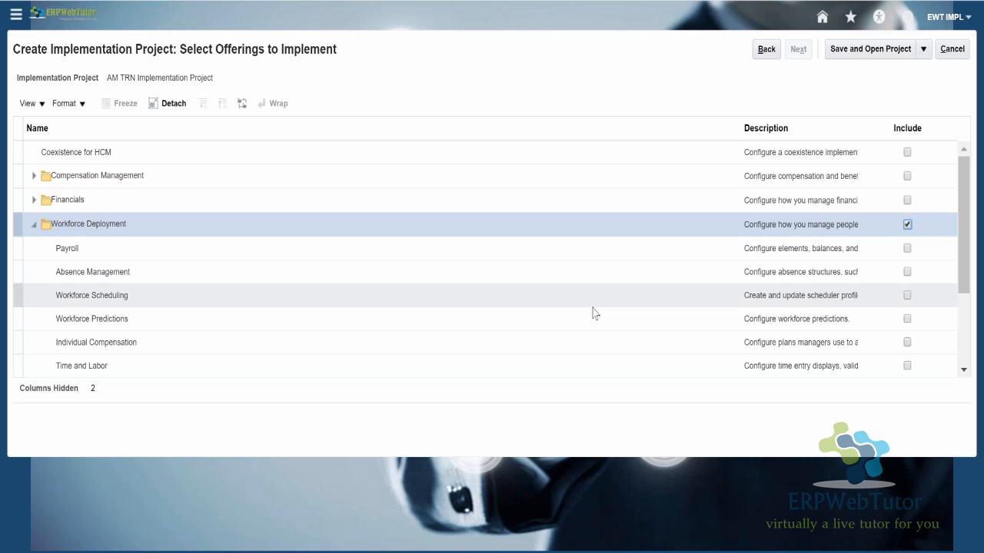
{"action": "scroll", "coordinate": [965, 207], "scroll_direction": "down", "scroll_amount": 1}
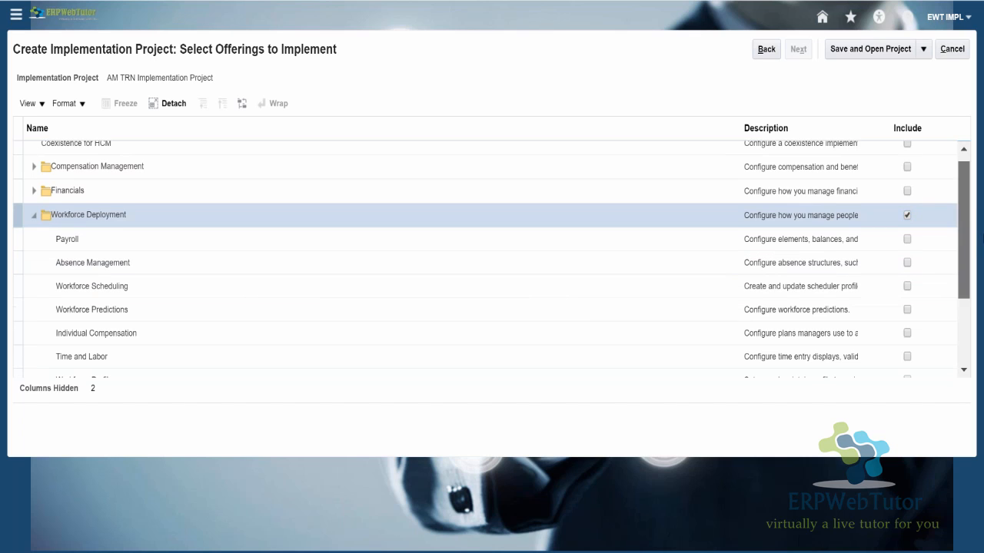
{"action": "scroll", "coordinate": [973, 244], "scroll_direction": "down", "scroll_amount": 3}
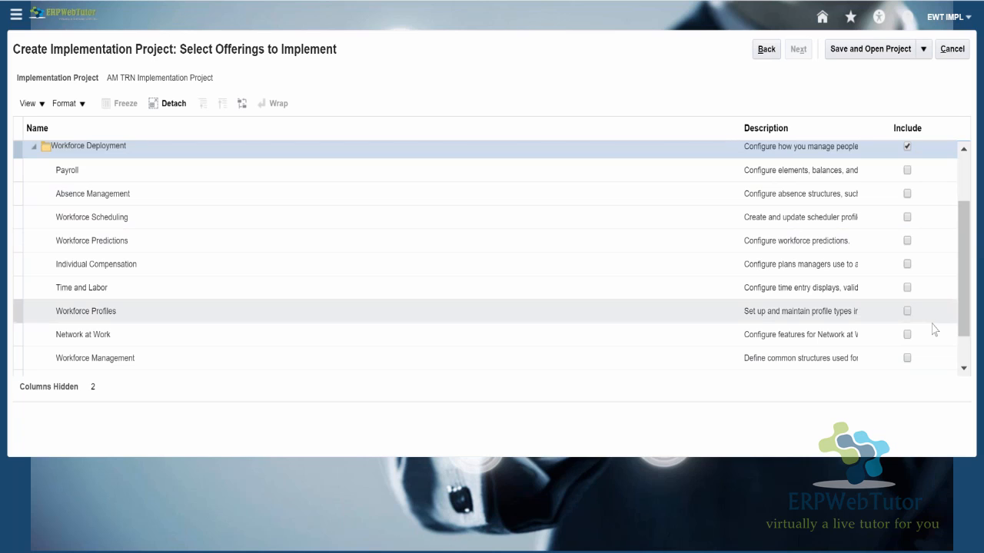
{"action": "left_click", "coordinate": [907, 359]}
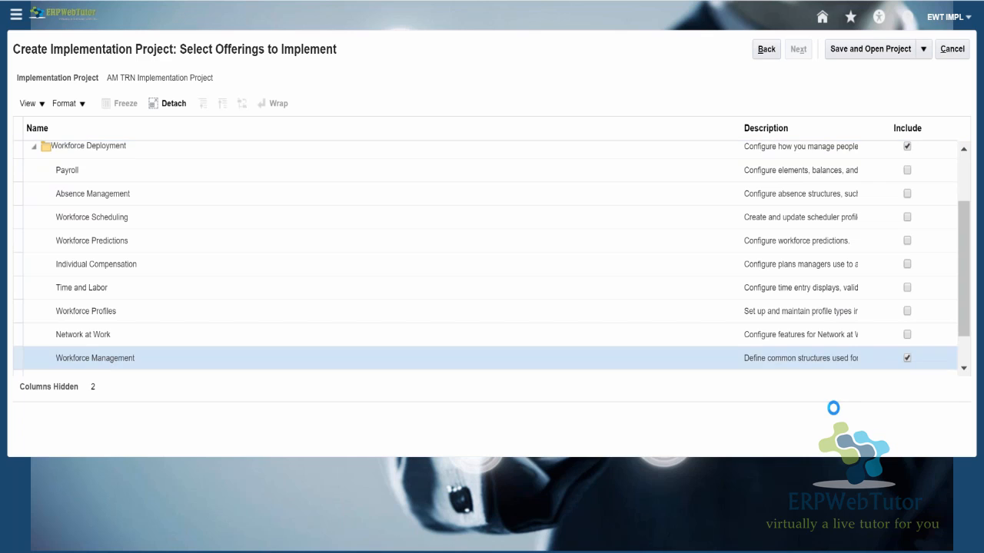
{"action": "left_click", "coordinate": [907, 311]}
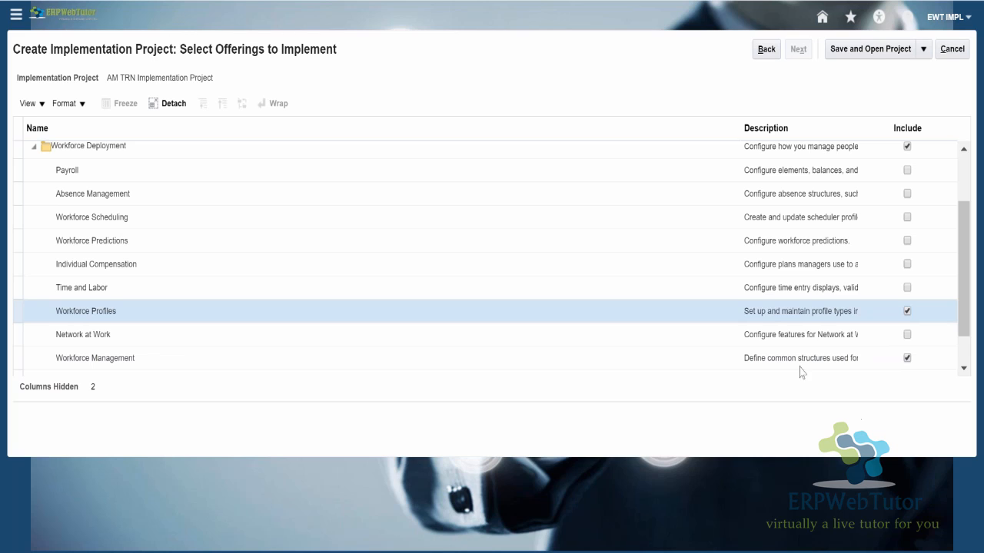
{"action": "left_click", "coordinate": [906, 217]}
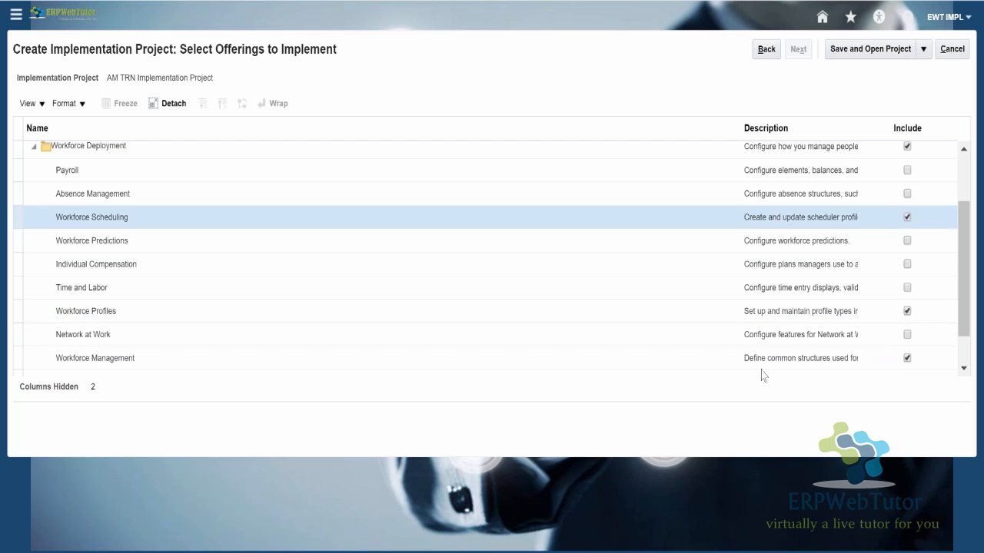
- Include Human Resources Business Intelligence Analytics with its Workforce Deployment and Workforce Effectiveness Business Intelligence Analytics
{"action": "scroll", "coordinate": [965, 296], "scroll_direction": "down", "scroll_amount": 1}
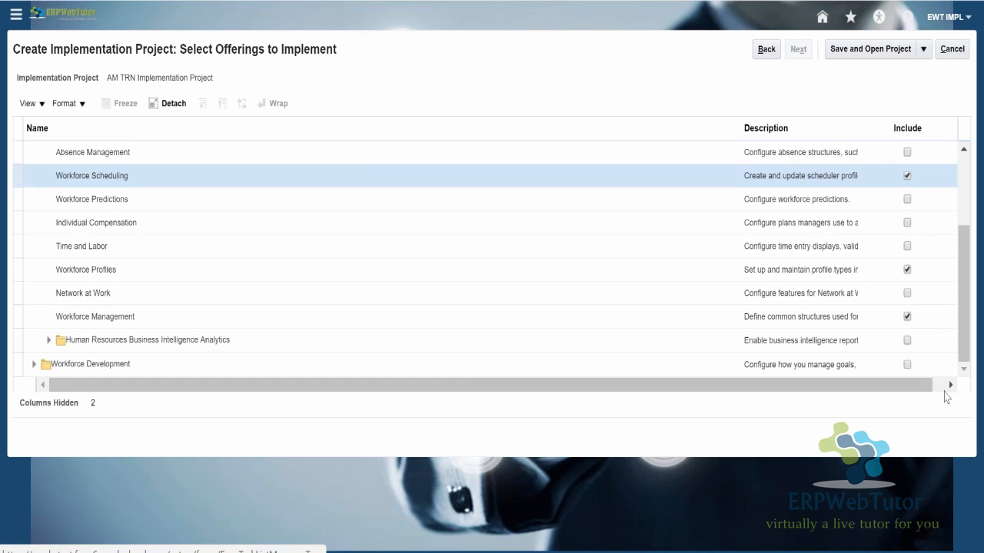
{"action": "left_click", "coordinate": [909, 345]}
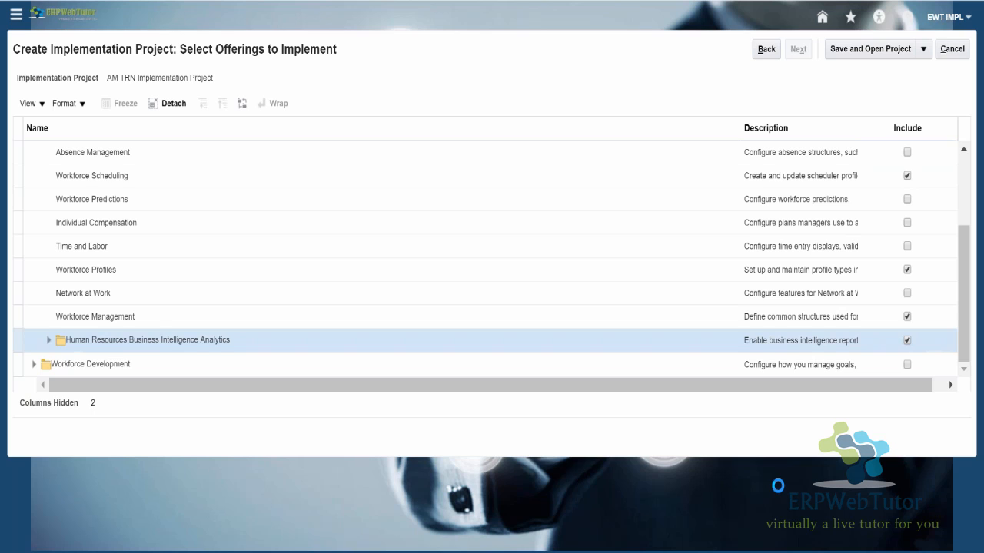
{"action": "left_click", "coordinate": [906, 339]}
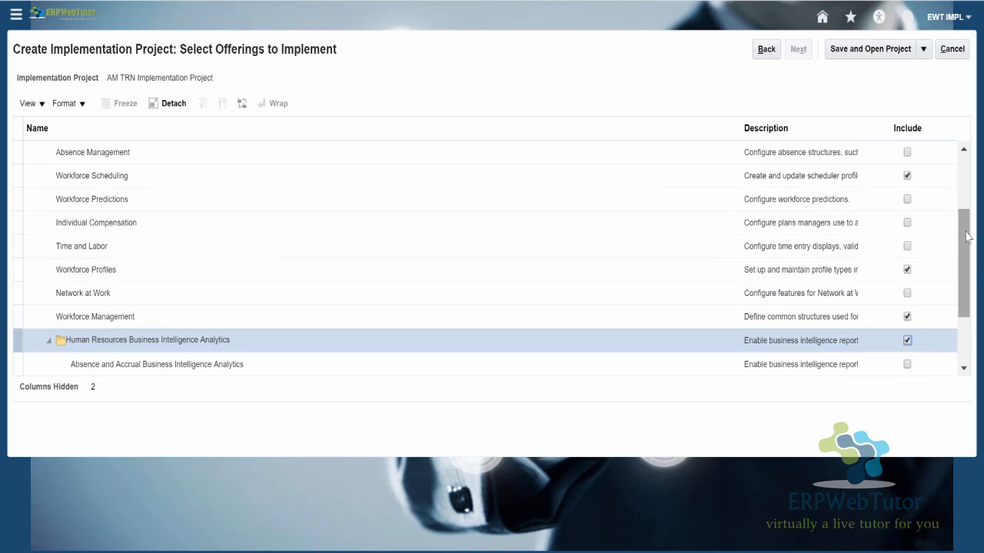
{"action": "left_click_drag", "start_coordinate": [960, 246], "coordinate": [968, 290]}
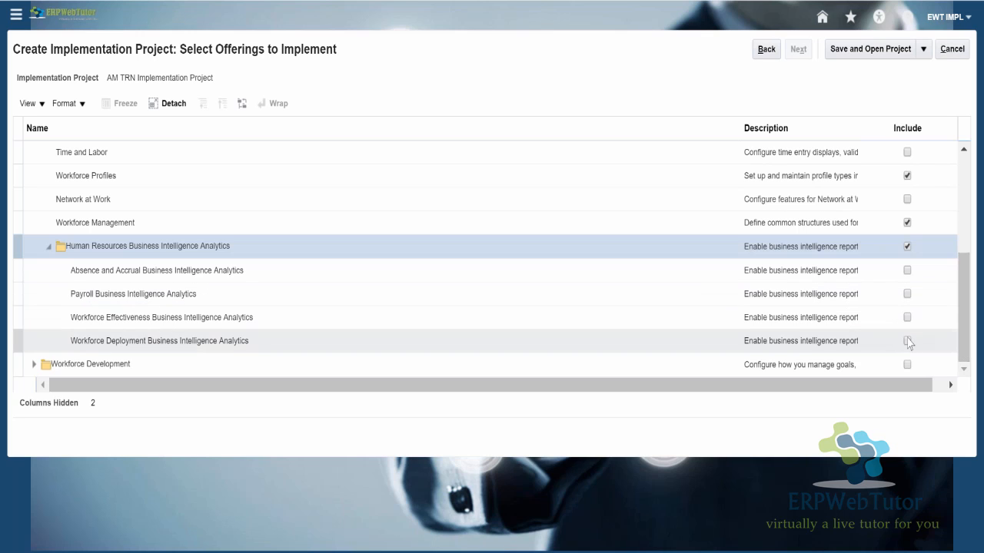
{"action": "left_click", "coordinate": [908, 342]}
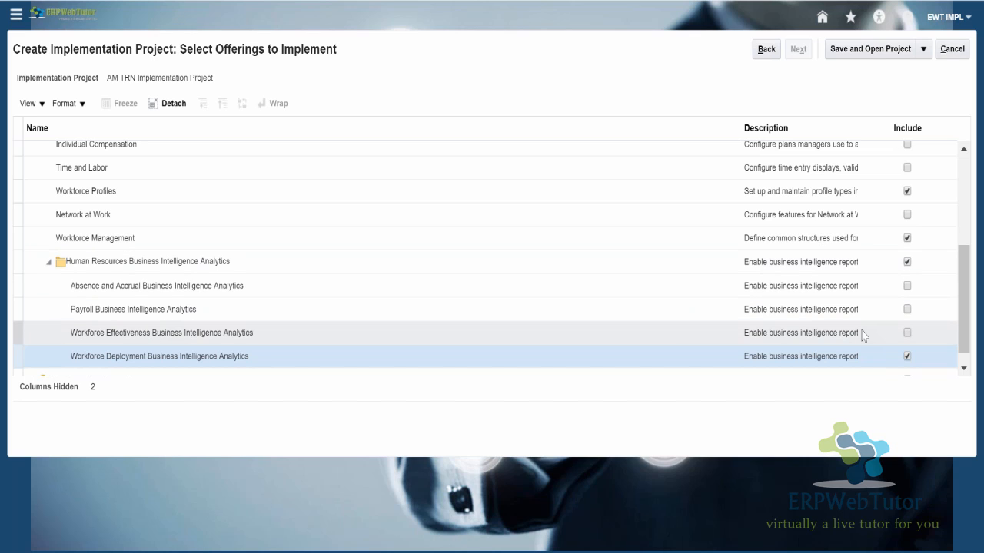
{"action": "left_click", "coordinate": [910, 334]}
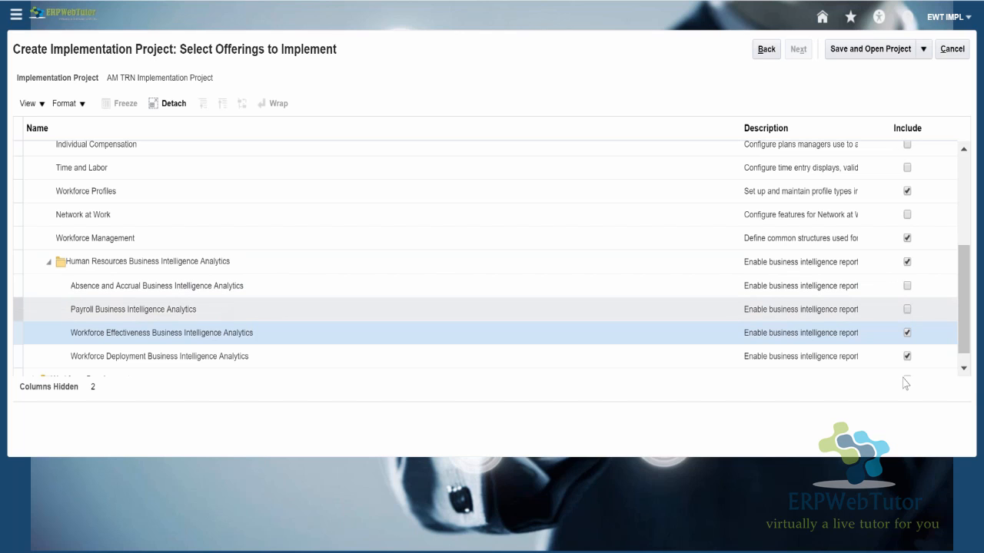
- Revisit the project's basic information, then review which Workforce Deployment areas are included in the offering selection
{"action": "left_click_drag", "start_coordinate": [969, 319], "coordinate": [967, 261]}
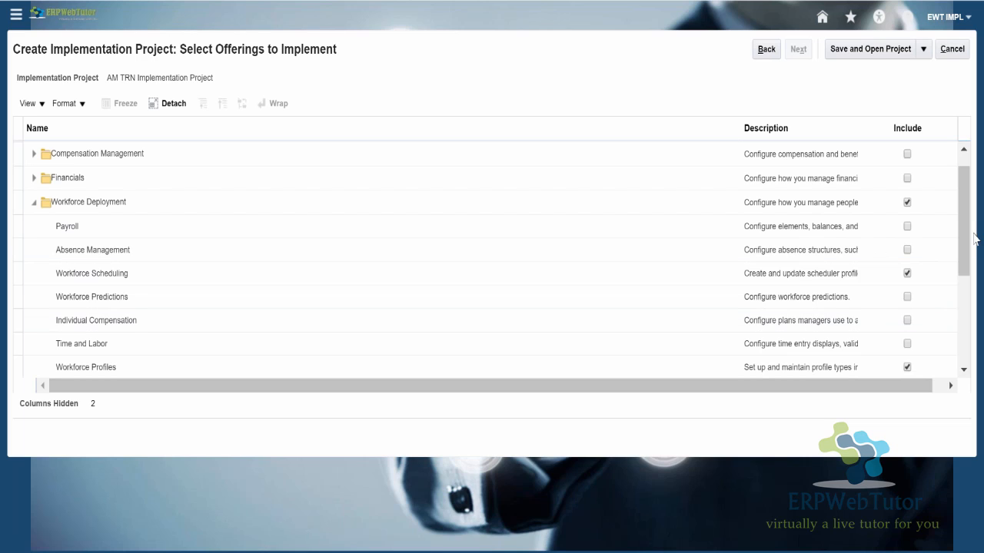
{"action": "left_click_drag", "start_coordinate": [966, 240], "coordinate": [966, 221]}
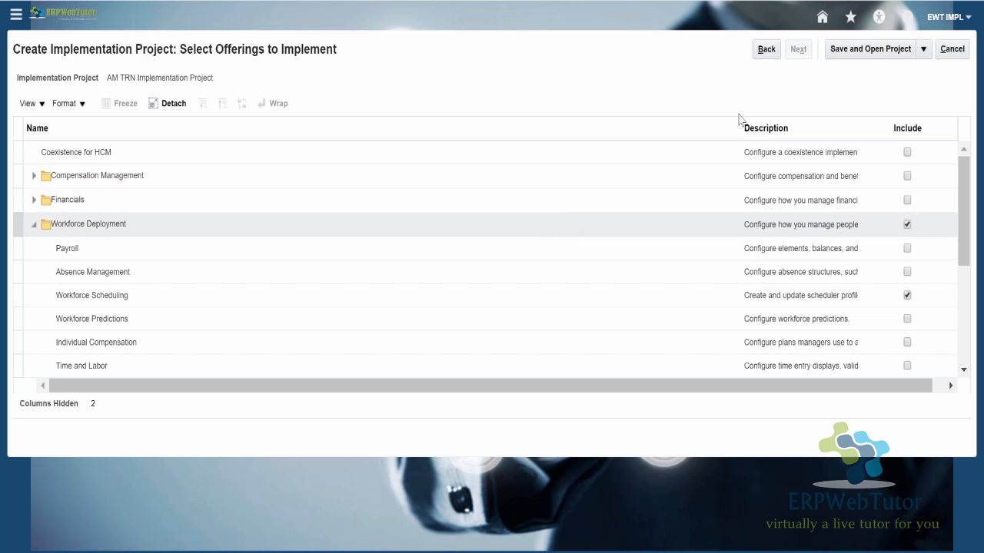
{"action": "left_click", "coordinate": [766, 49]}
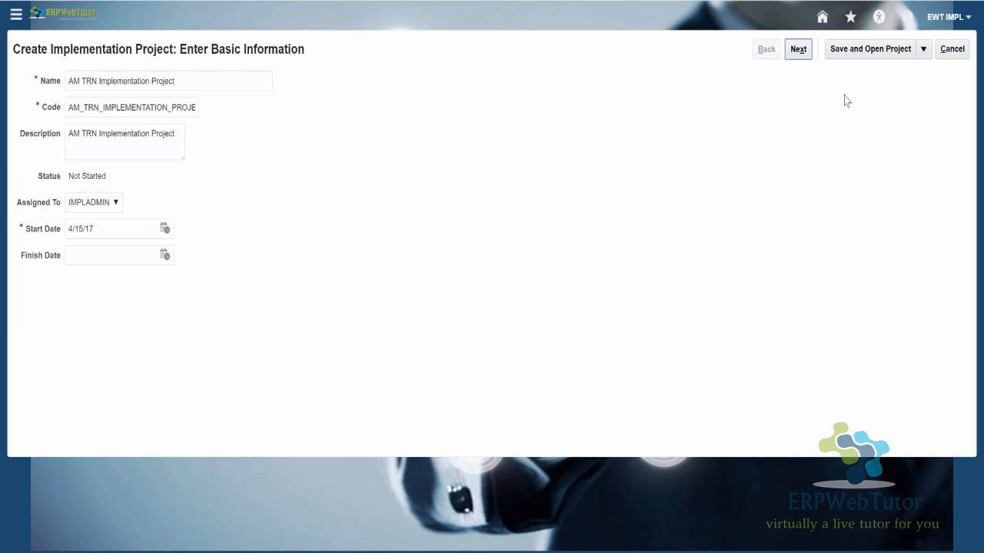
{"action": "left_click", "coordinate": [798, 49]}
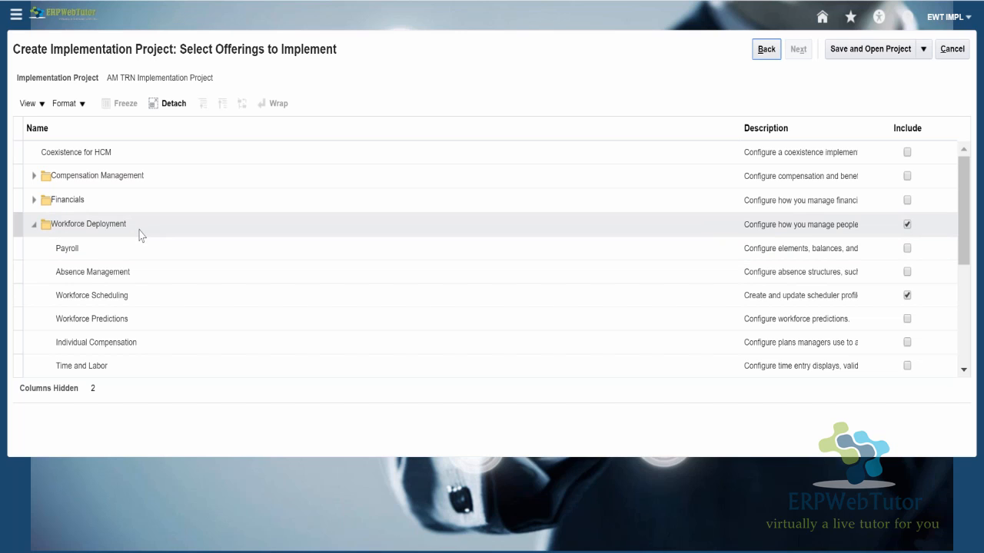
{"action": "left_click_drag", "start_coordinate": [965, 221], "coordinate": [965, 261]}
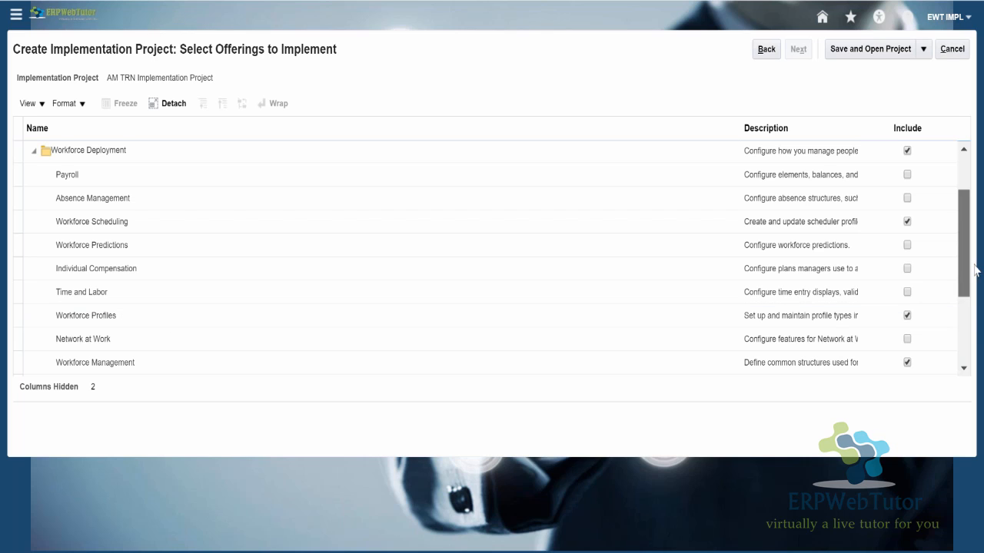
{"action": "scroll", "coordinate": [974, 269], "scroll_direction": "down", "scroll_amount": 1}
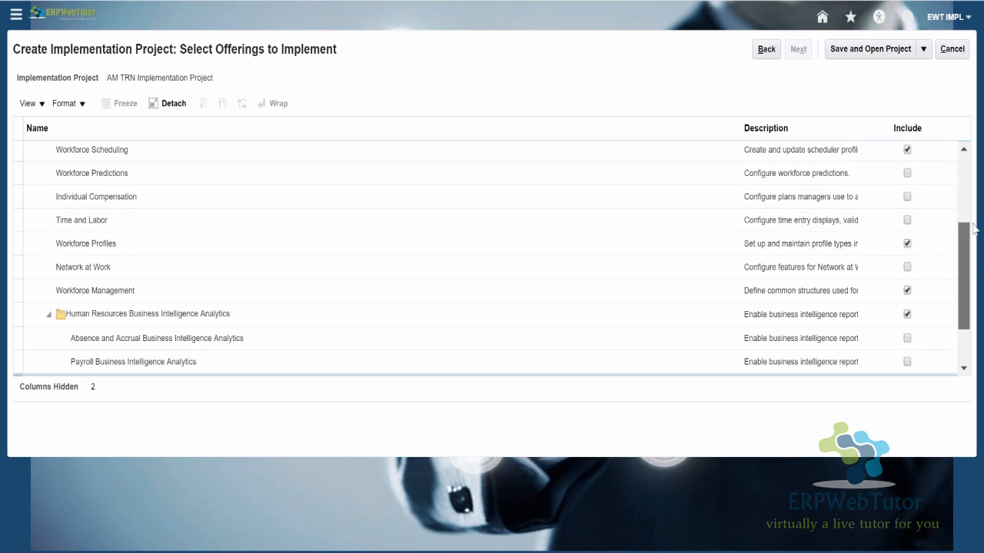
{"action": "scroll", "coordinate": [974, 226], "scroll_direction": "up", "scroll_amount": 2}
{"action": "scroll", "coordinate": [109, 301], "scroll_direction": "up", "scroll_amount": 1}
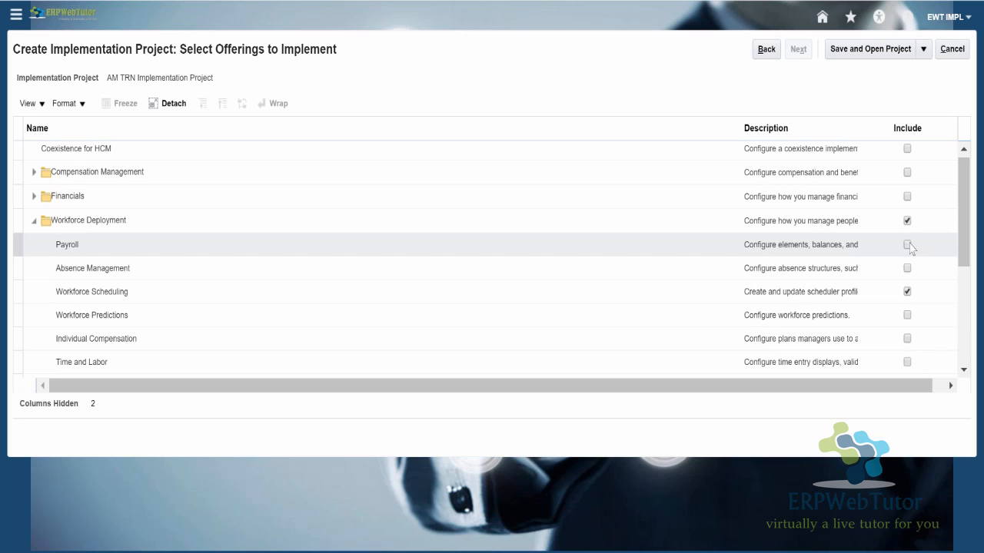
- Save AM TRN Implementation Project with the chosen Workforce Deployment areas and open it
{"action": "left_click", "coordinate": [522, 223]}
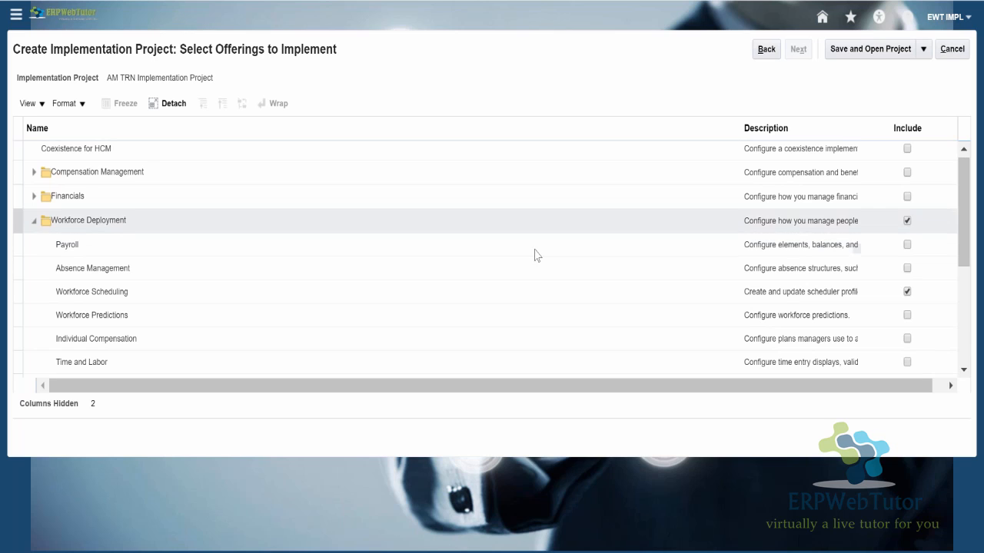
{"action": "left_click", "coordinate": [908, 245]}
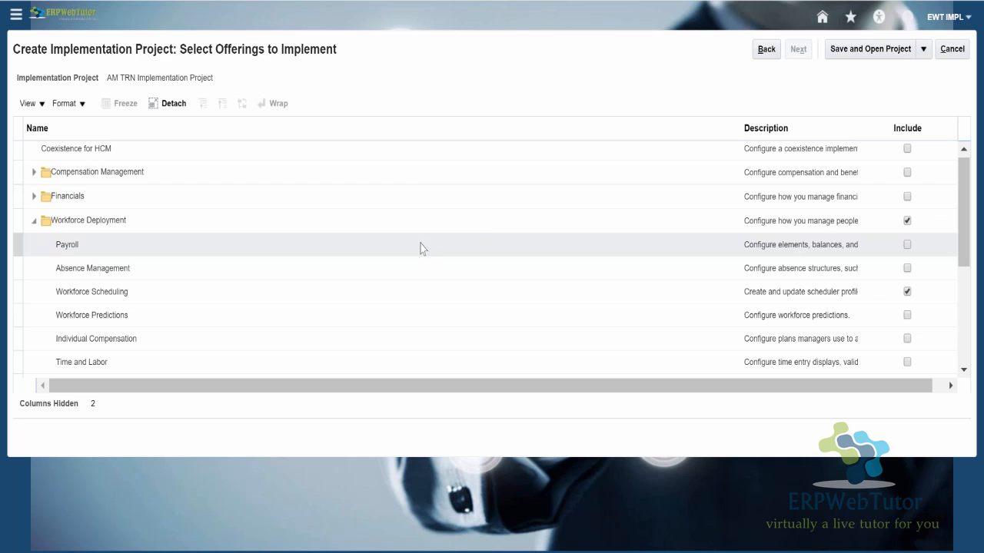
{"action": "left_click", "coordinate": [670, 266]}
{"action": "left_click", "coordinate": [866, 51]}
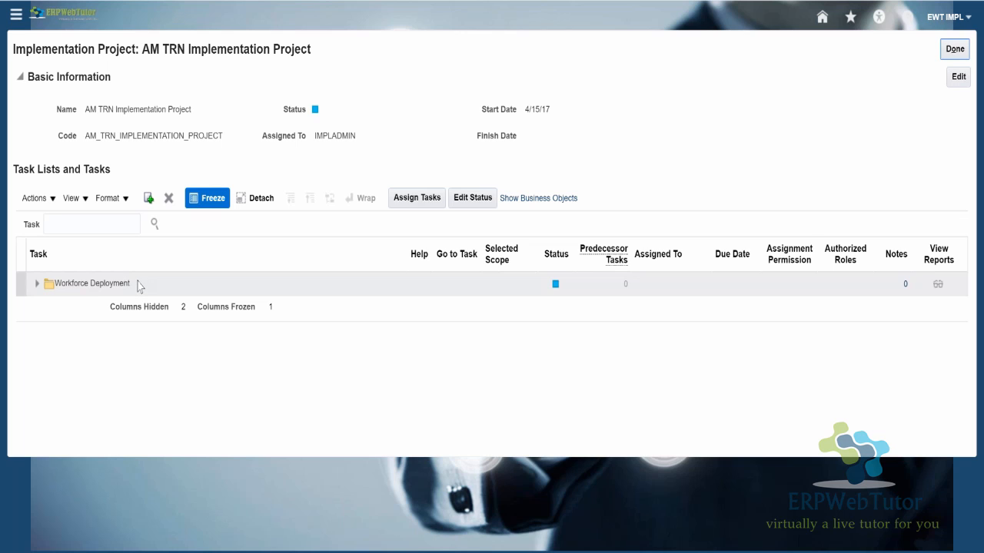
- Expand Workforce Deployment, its Define Common Applications Configuration for Human Capital Management list, and Define Synchronization of Users and Roles from LDAP
{"action": "left_click", "coordinate": [37, 286]}
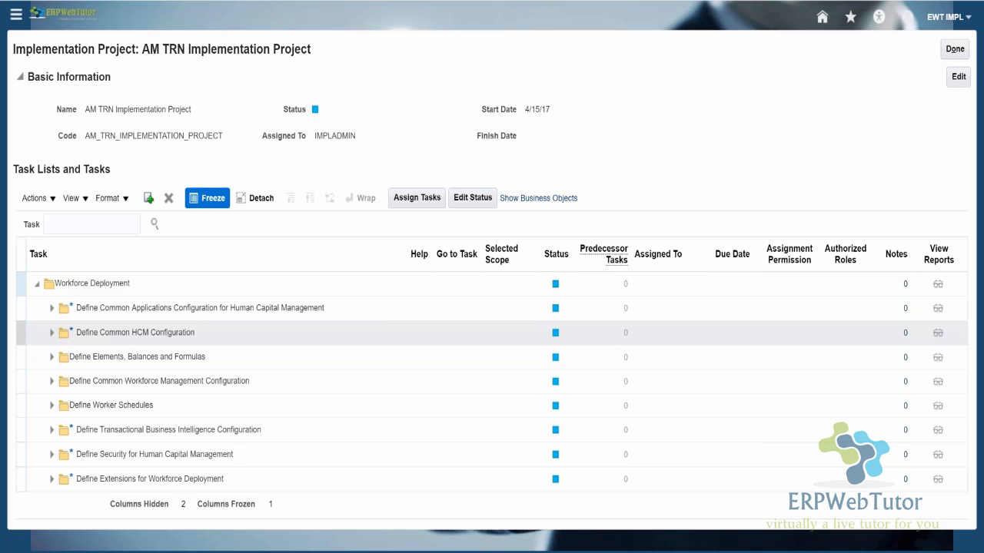
{"action": "left_click", "coordinate": [467, 293]}
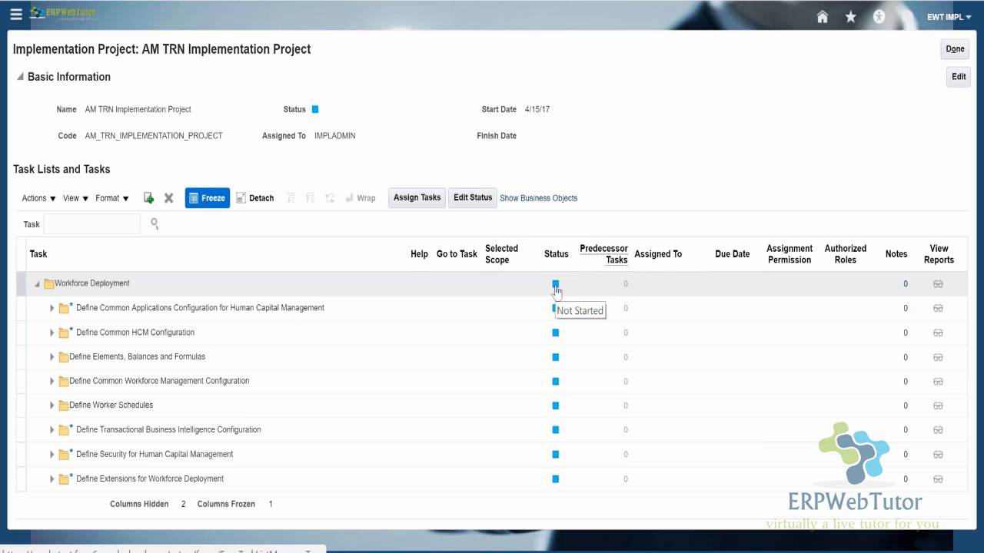
{"action": "left_click", "coordinate": [555, 316]}
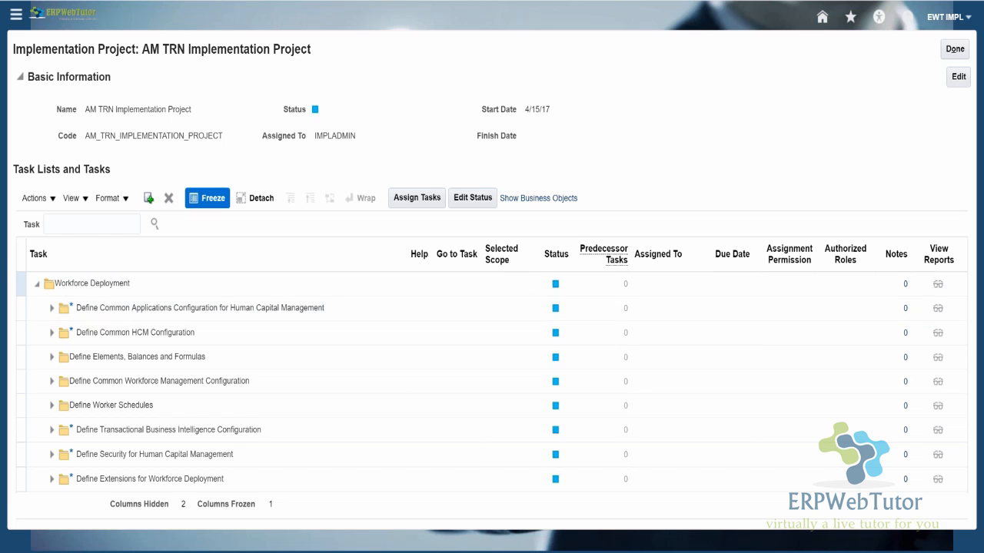
{"action": "left_click", "coordinate": [52, 308]}
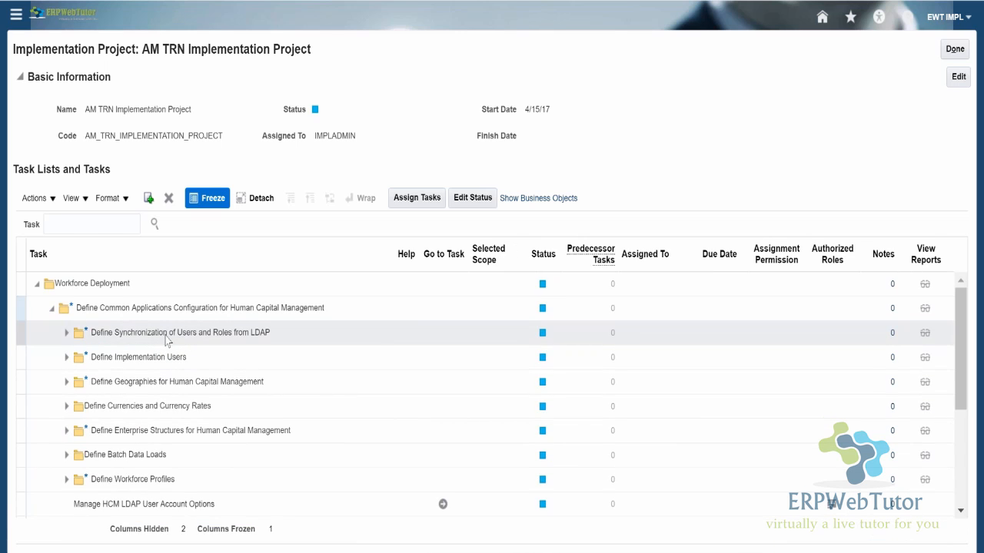
{"action": "left_click", "coordinate": [139, 362]}
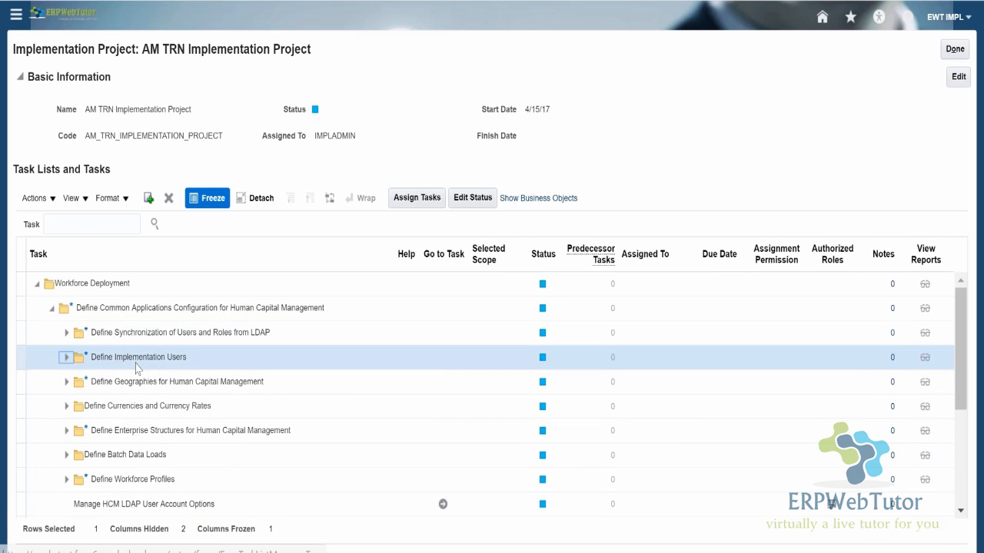
{"action": "left_click", "coordinate": [66, 333]}
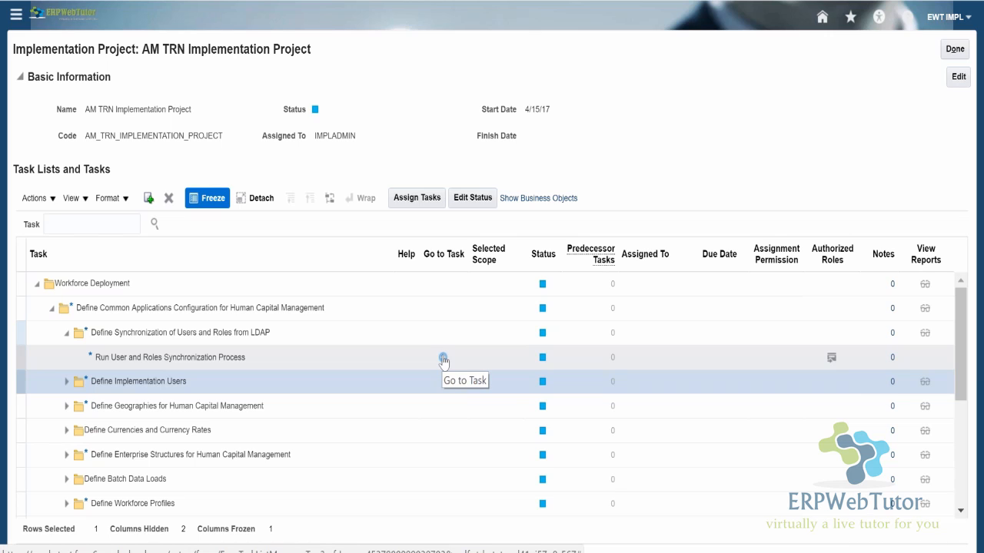
- Review the available status choices for the Run User and Roles Synchronization Process task, then close the status editor without saving
{"action": "mouse_move", "coordinate": [550, 362]}
{"action": "left_click", "coordinate": [543, 360]}
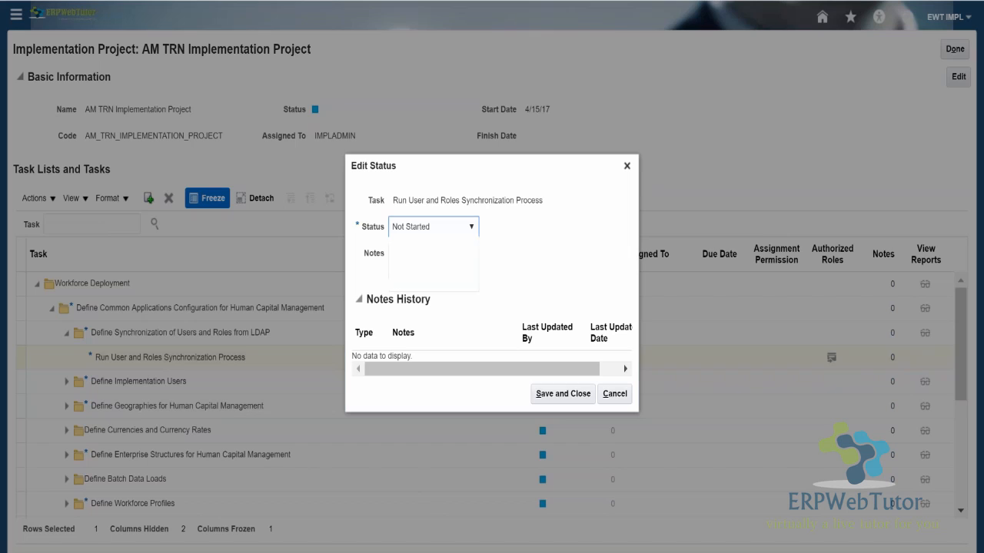
{"action": "left_click", "coordinate": [434, 227]}
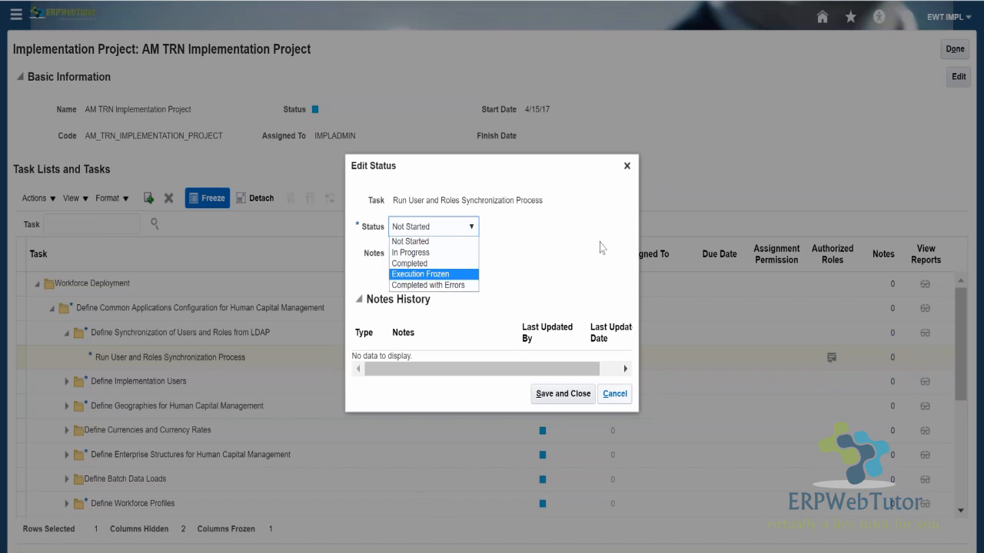
{"action": "left_click", "coordinate": [626, 166]}
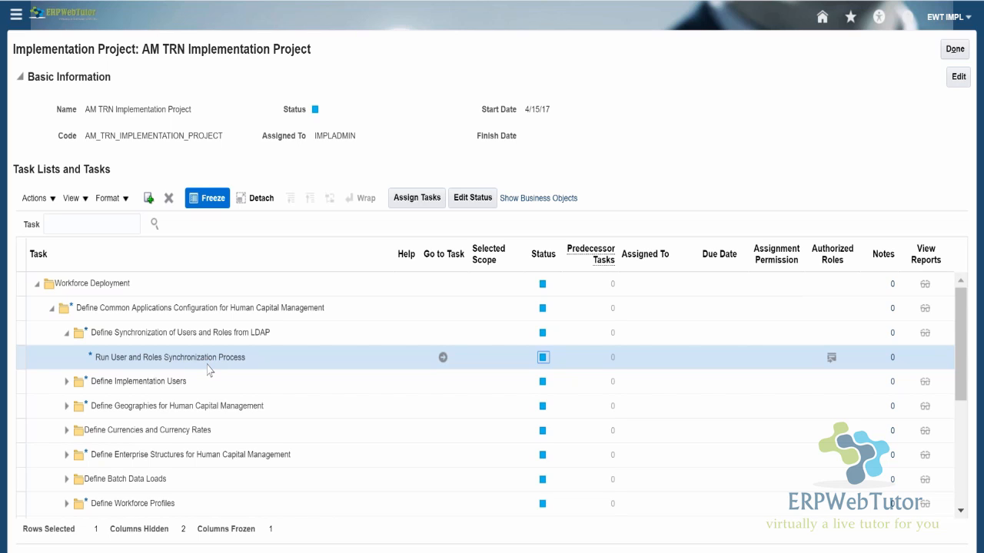
- Expand Define Geographies for Human Capital Management and Define Implementation Users, and examine their tasks down to Load Geographies for China
{"action": "scroll", "coordinate": [246, 407], "scroll_direction": "down", "scroll_amount": 3}
{"action": "scroll", "coordinate": [246, 407], "scroll_direction": "up", "scroll_amount": 3}
{"action": "left_click", "coordinate": [67, 406]}
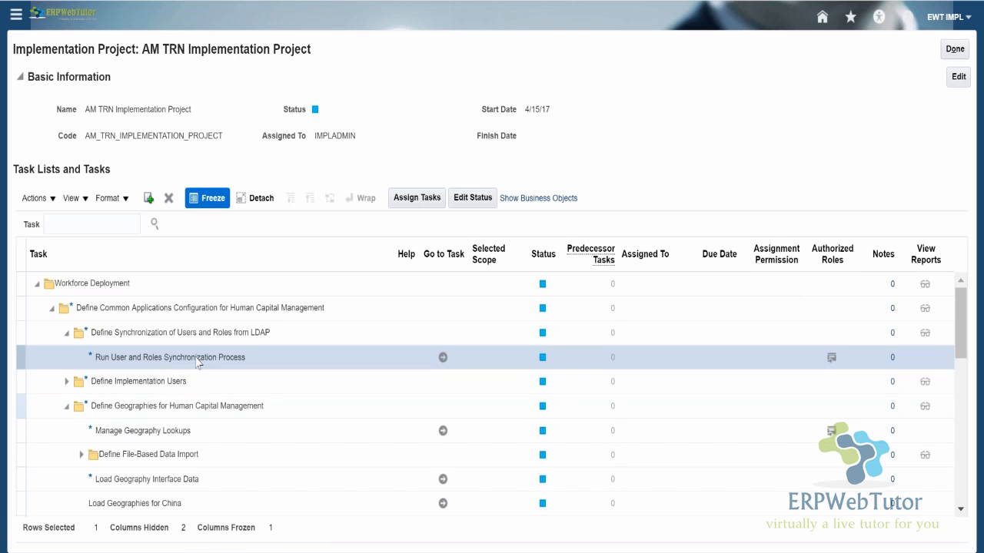
{"action": "left_click", "coordinate": [67, 383]}
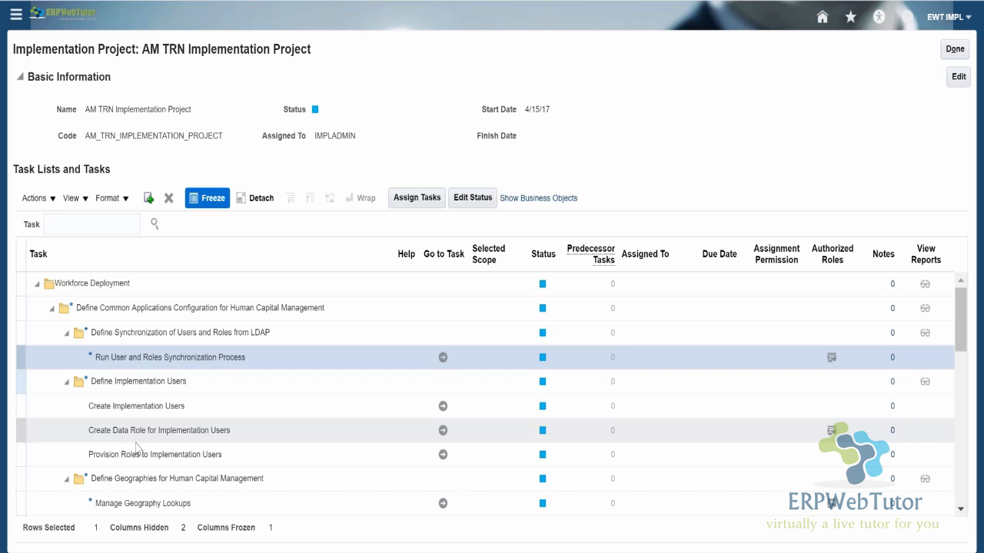
{"action": "scroll", "coordinate": [138, 452], "scroll_direction": "down", "scroll_amount": 3}
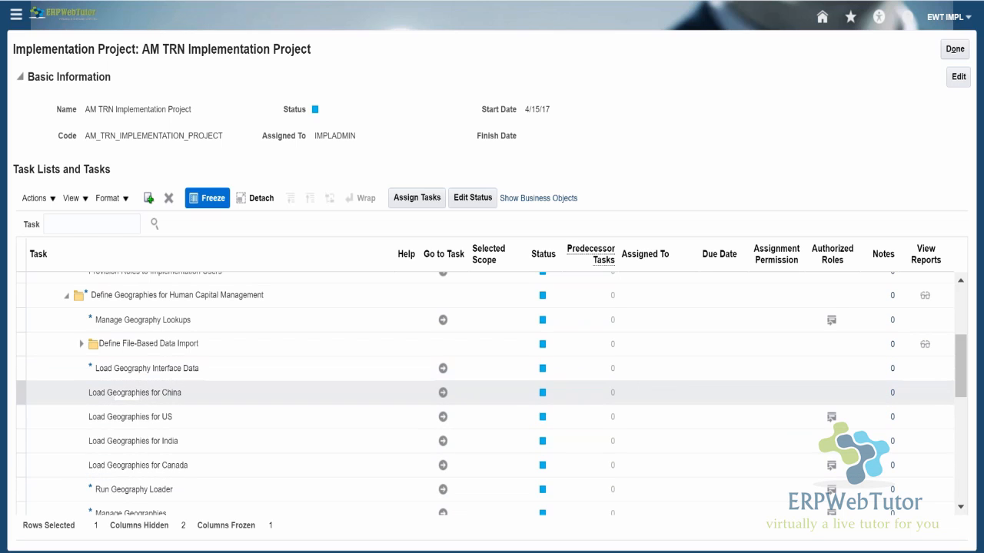
{"action": "mouse_move", "coordinate": [547, 397]}
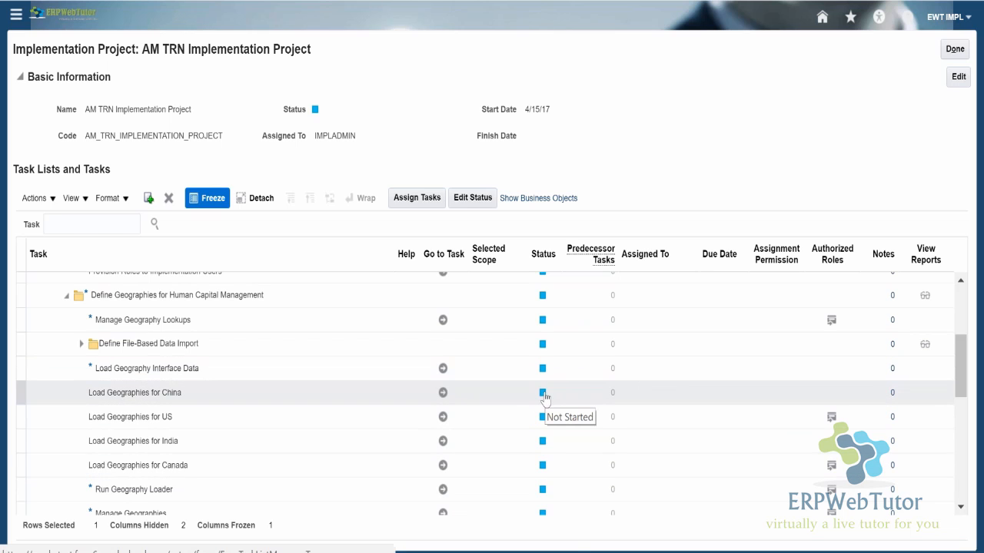